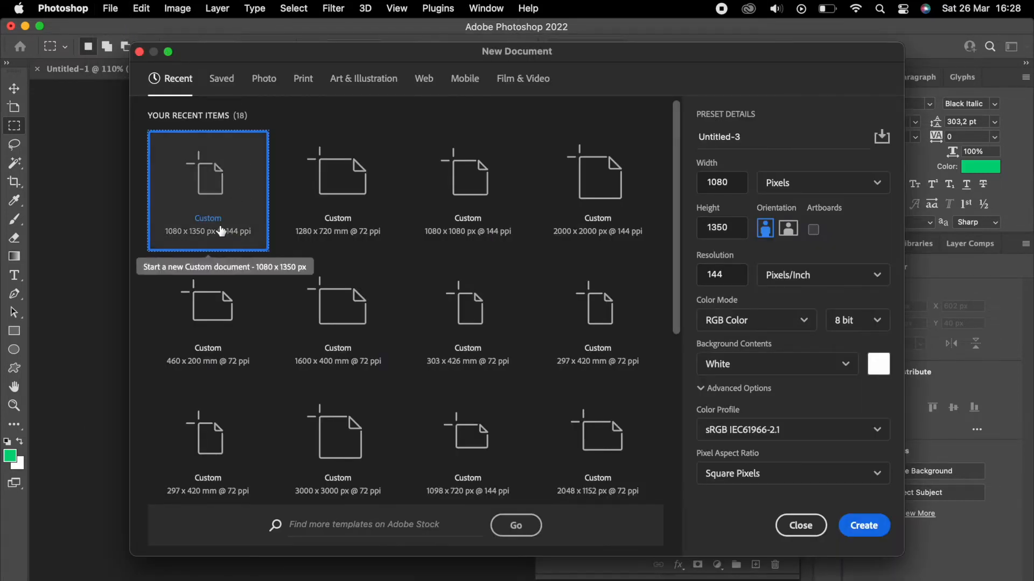
Create a new 1080 x 1350 px RGB document at 144 pixels/inch with a white background.
drag(711, 184, 735, 188)
drag(708, 227, 742, 226)
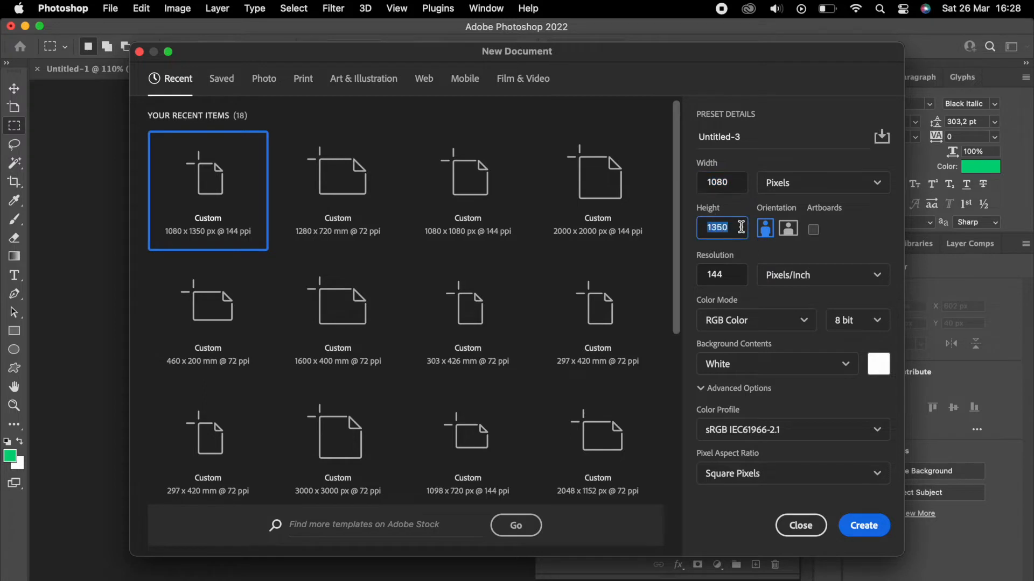
click(864, 526)
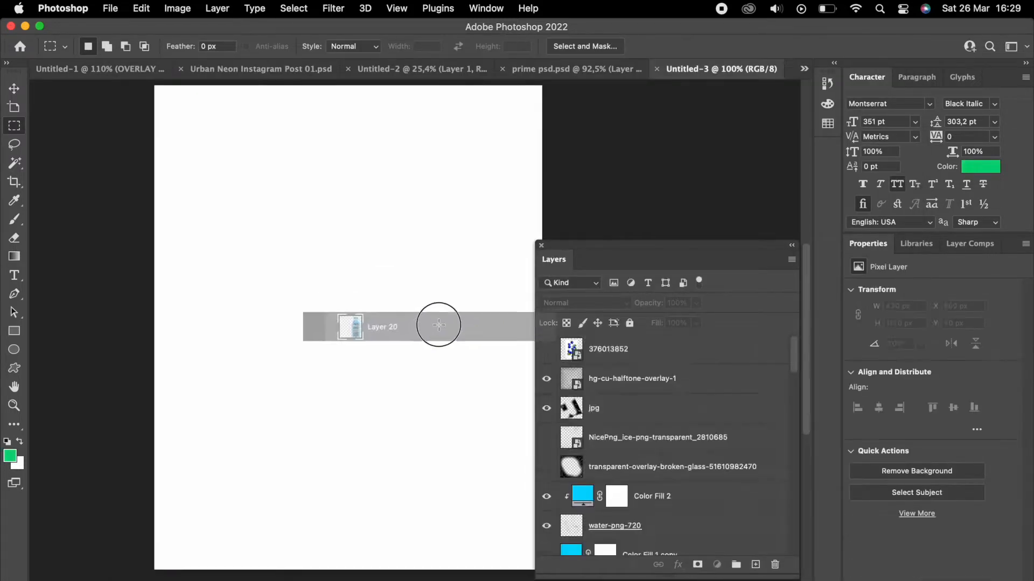
Bring the blue bottle layer into the new document and centre it on the canvas.
drag(438, 323, 427, 338)
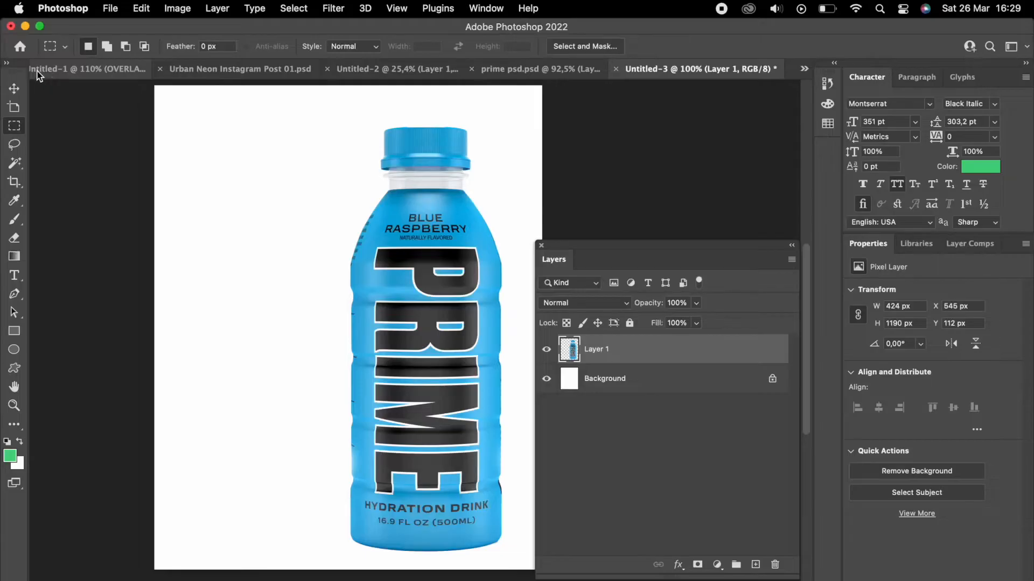
click(14, 89)
drag(422, 295, 344, 215)
scroll(353, 232, up, 5)
scroll(351, 230, down, 2)
scroll(371, 265, up, 3)
scroll(364, 169, down, 1)
drag(371, 337, 371, 393)
scroll(371, 388, down, 2)
Add a solid colour fill layer in bright blue #14c7ed directly above the Background layer.
click(651, 383)
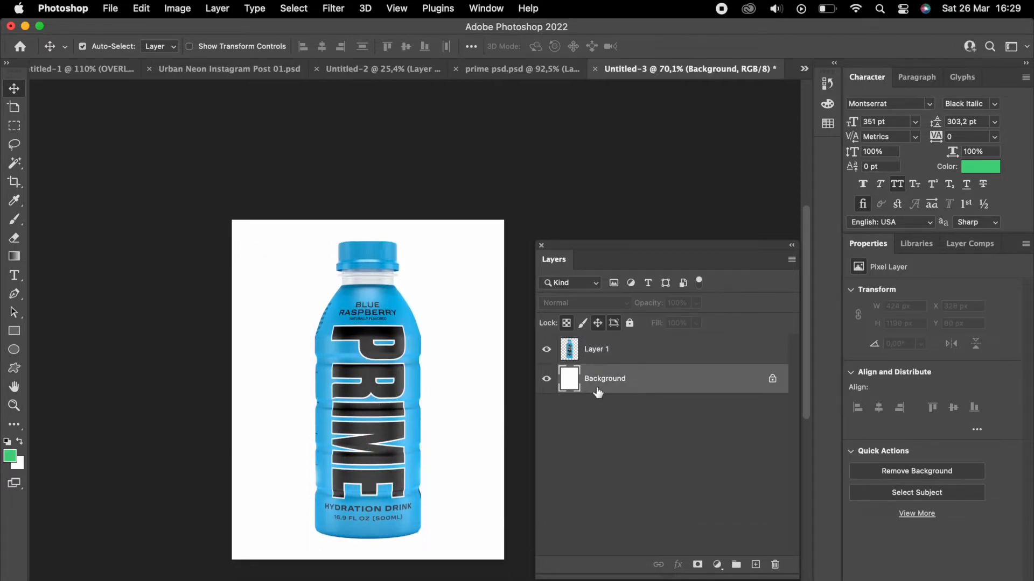
click(717, 564)
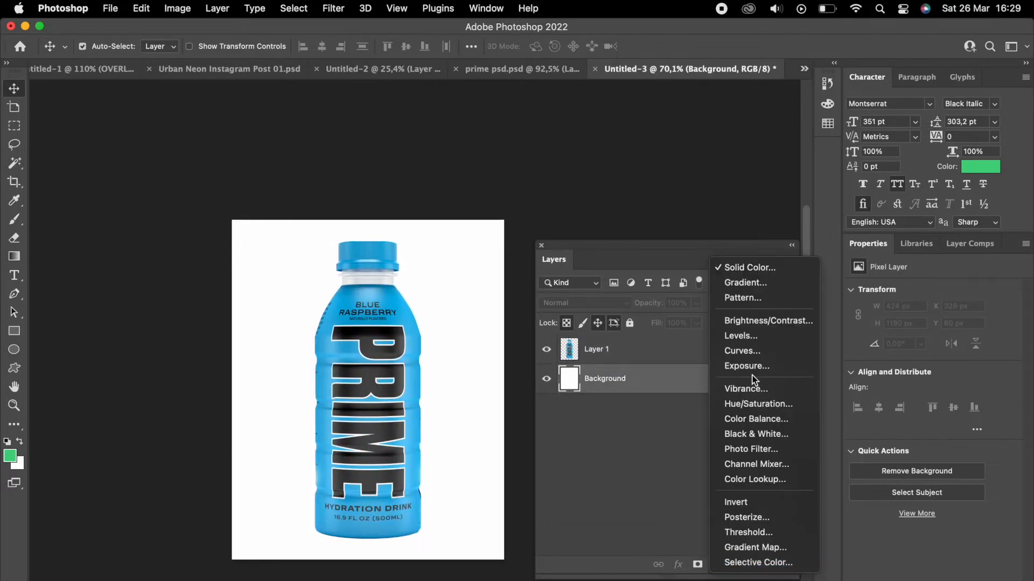
click(761, 268)
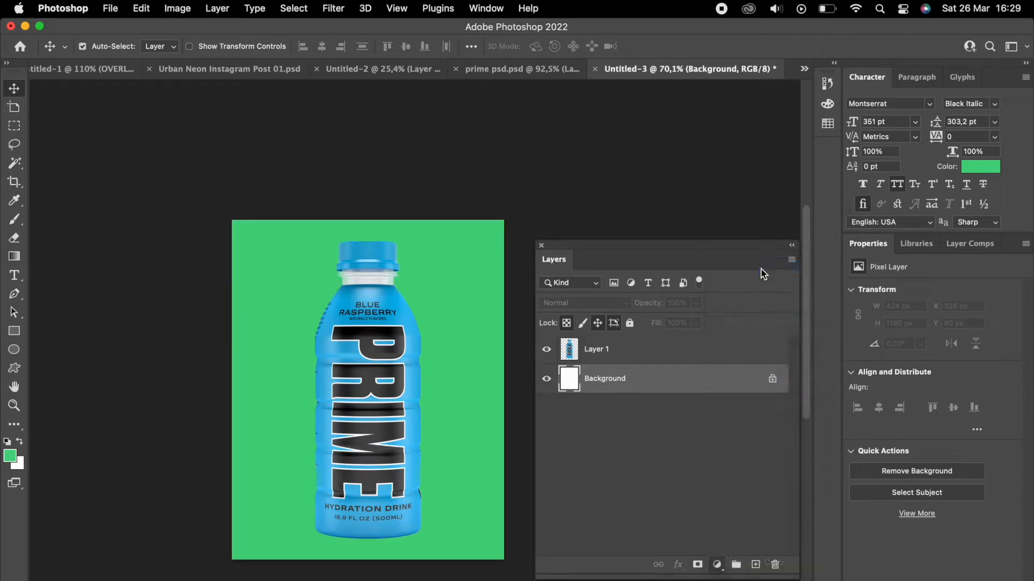
drag(852, 350, 857, 357)
drag(777, 285, 824, 283)
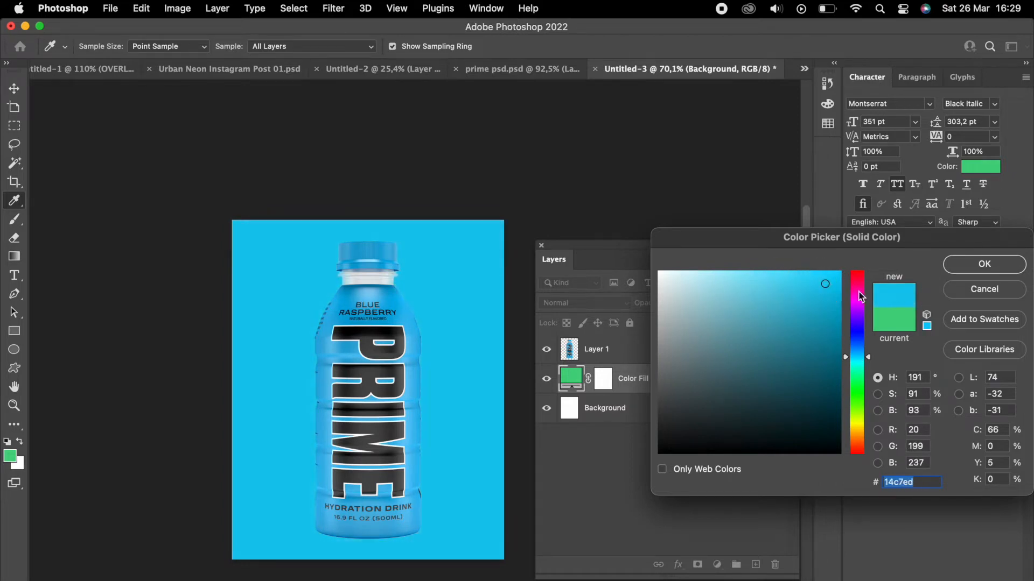
click(973, 265)
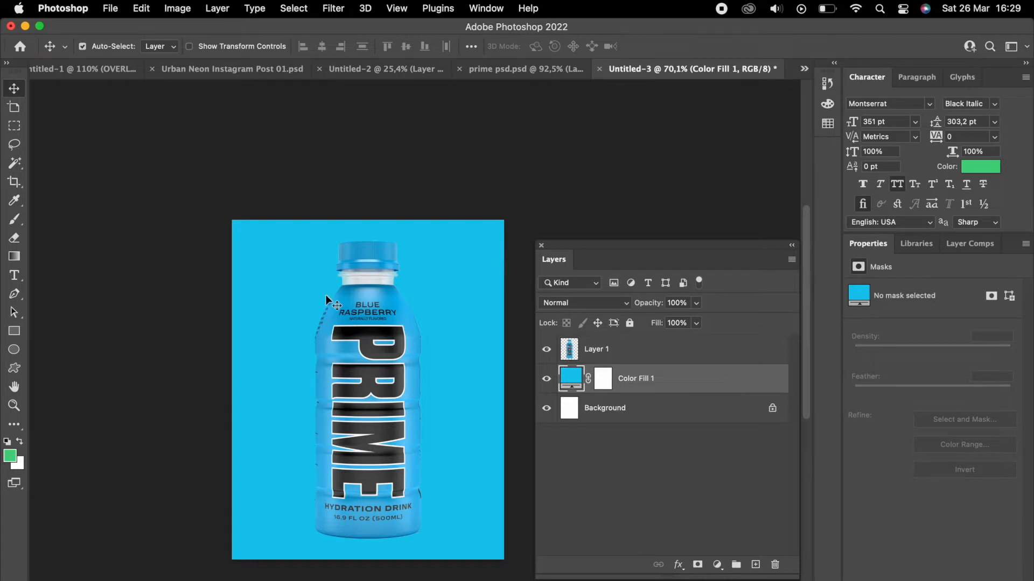
Draw a rectangle about 1272 x 545 px behind the bottle, covering the lower part of the canvas.
scroll(325, 297, down, 2)
scroll(326, 297, up, 3)
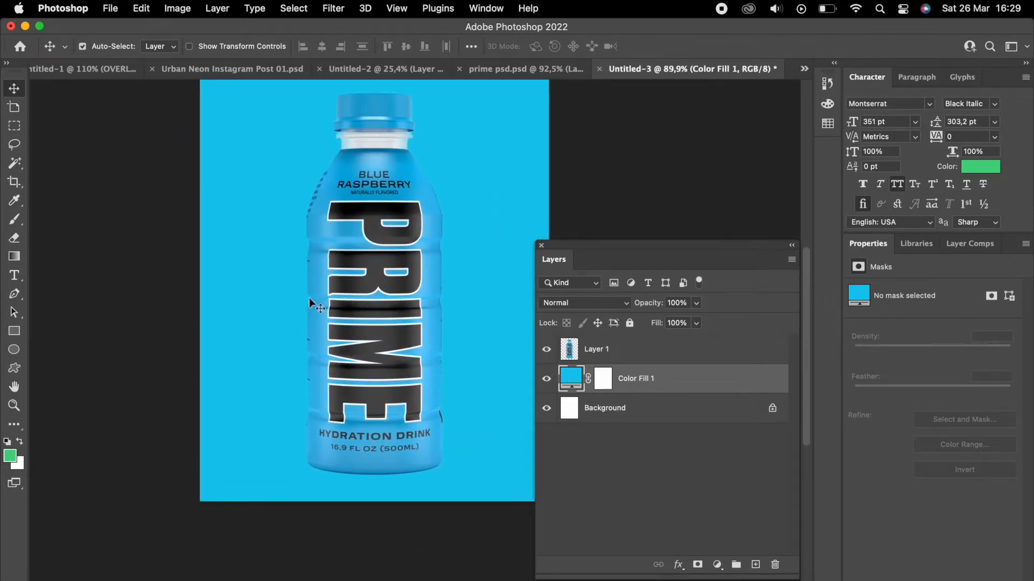
click(15, 331)
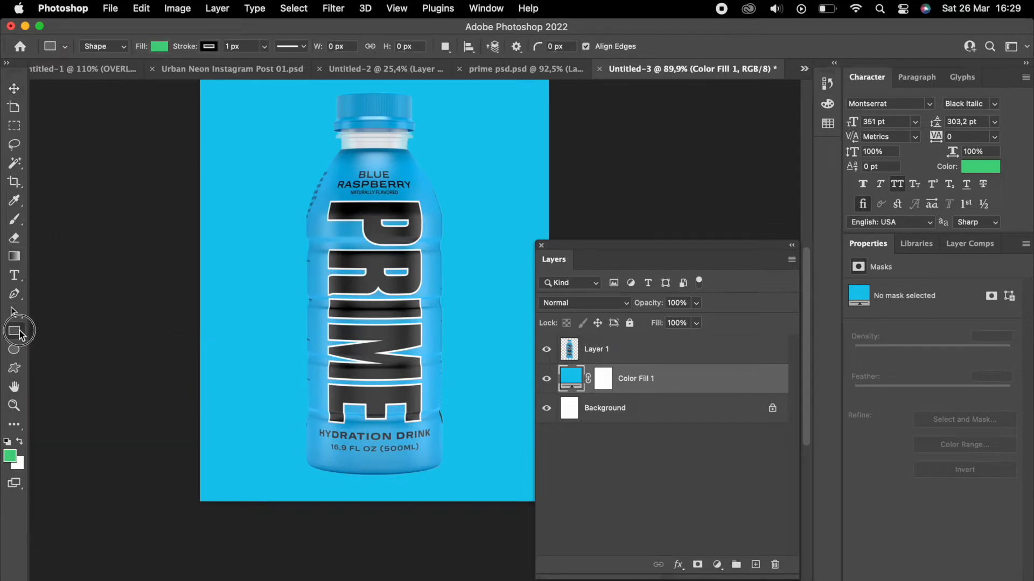
drag(185, 342, 595, 517)
scroll(338, 340, right, 3)
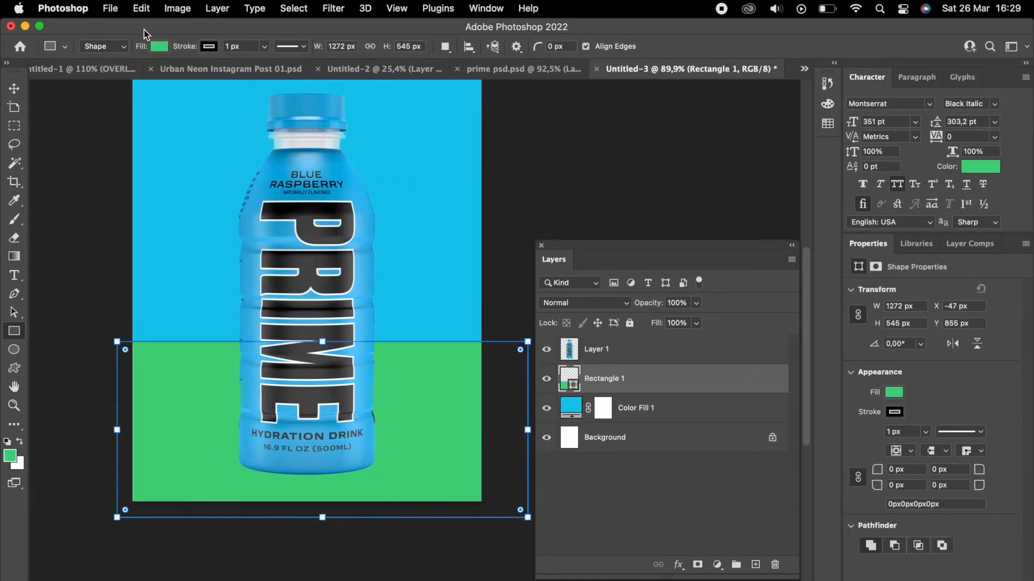
Remove the rectangle's stroke and fill it with a darker shade of the sampled background blue.
click(209, 47)
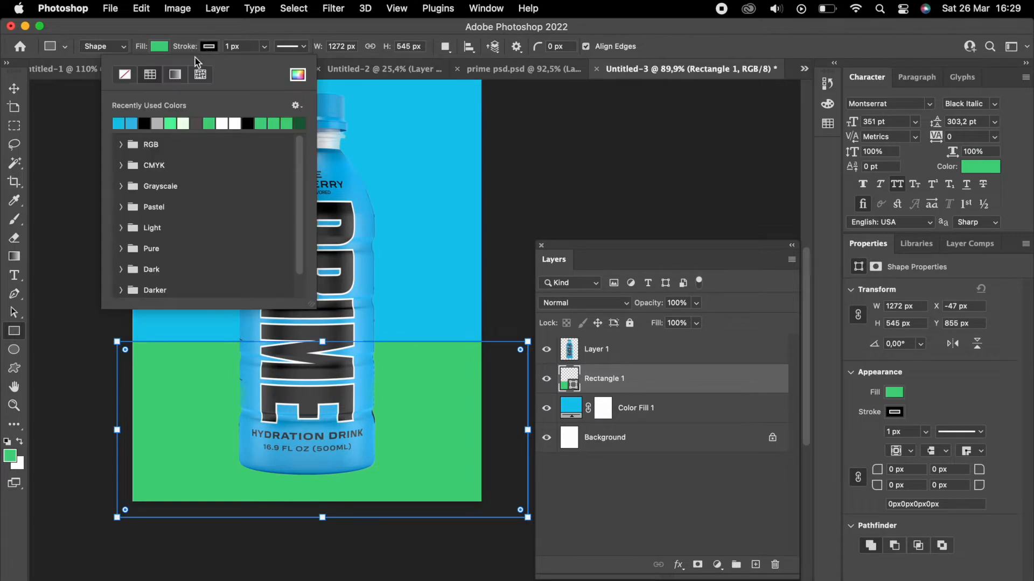
click(126, 75)
click(163, 48)
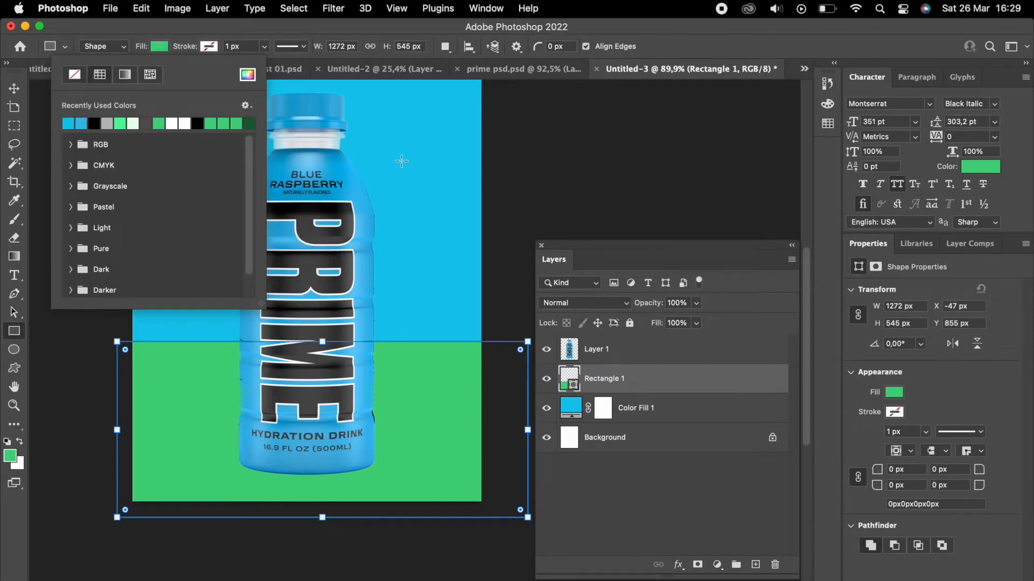
click(250, 74)
click(418, 159)
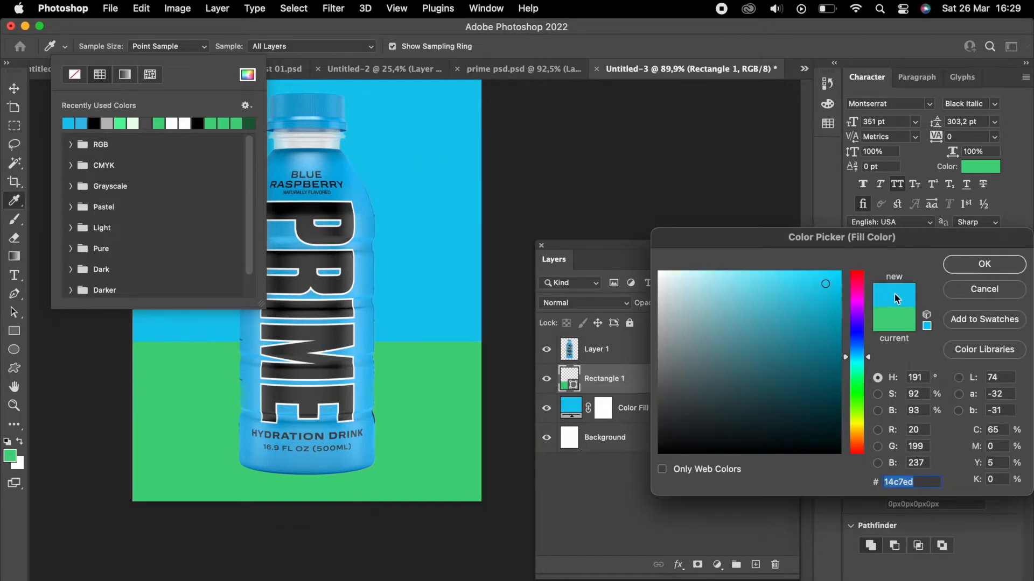
drag(828, 287, 826, 306)
click(966, 274)
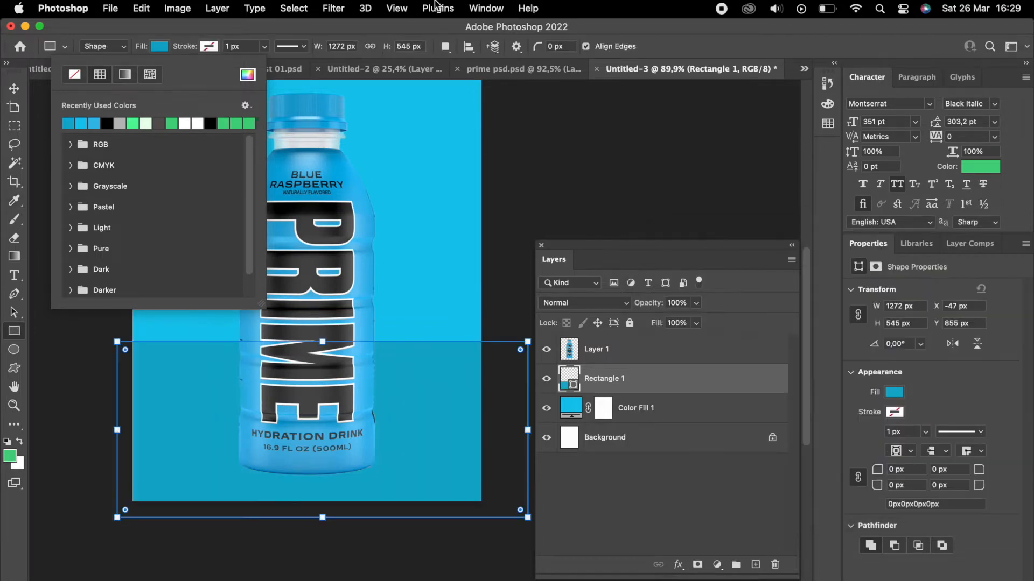
click(14, 88)
key(super+minus)
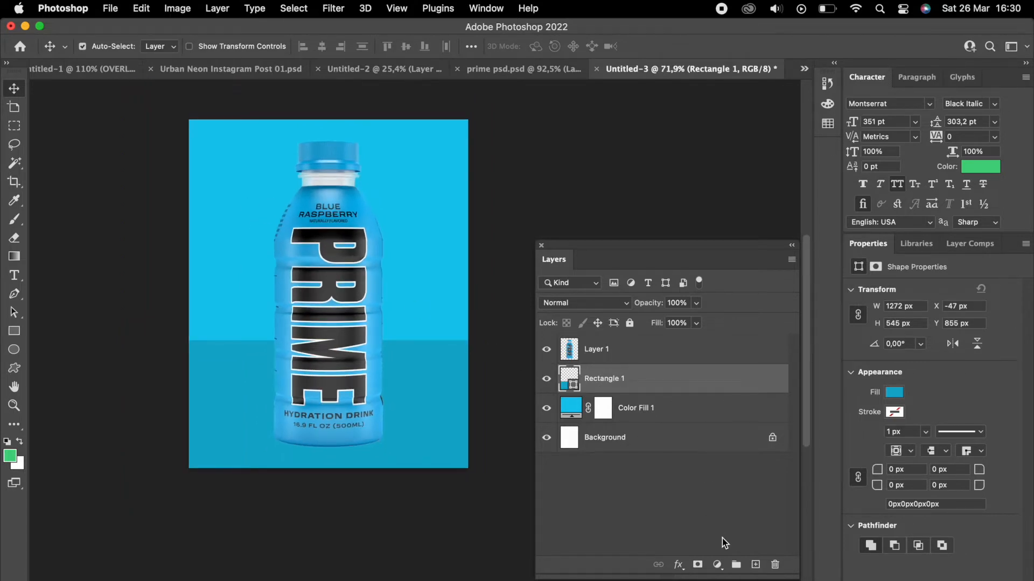
Add a gradient fill layer above the rectangle and set its starting colour stop to the background blue #14c7ed.
click(718, 564)
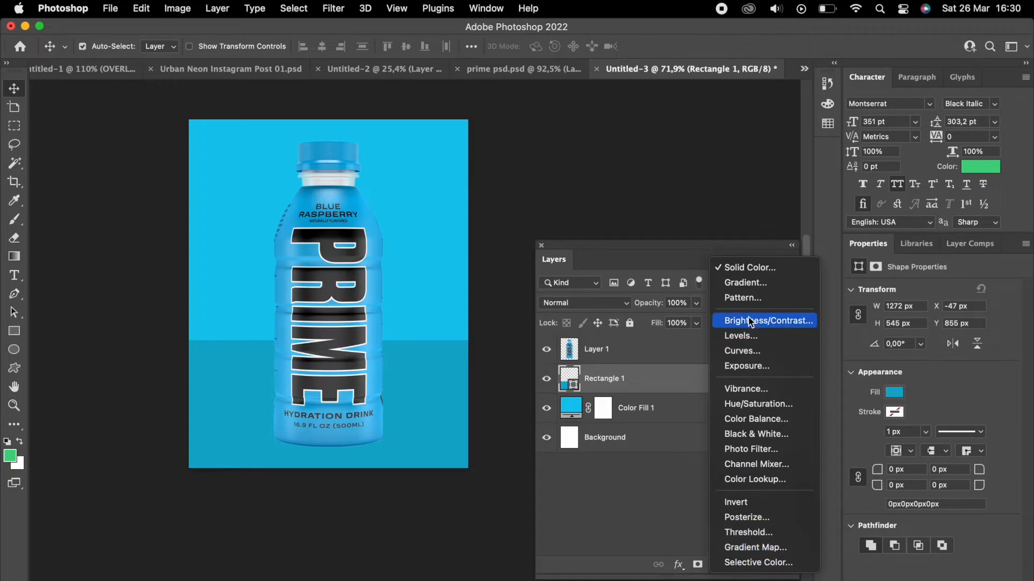
click(746, 283)
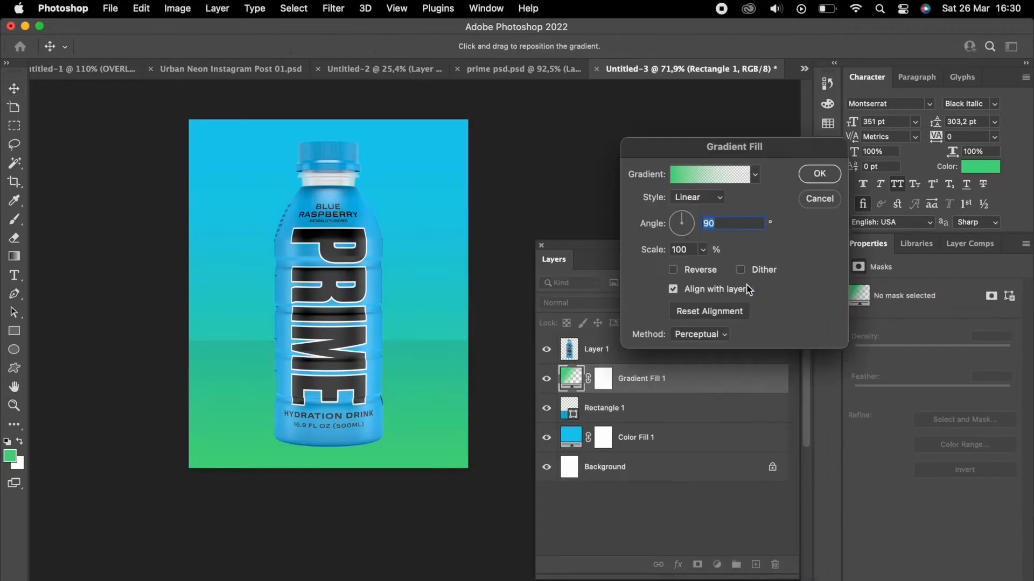
click(707, 181)
click(654, 311)
click(720, 377)
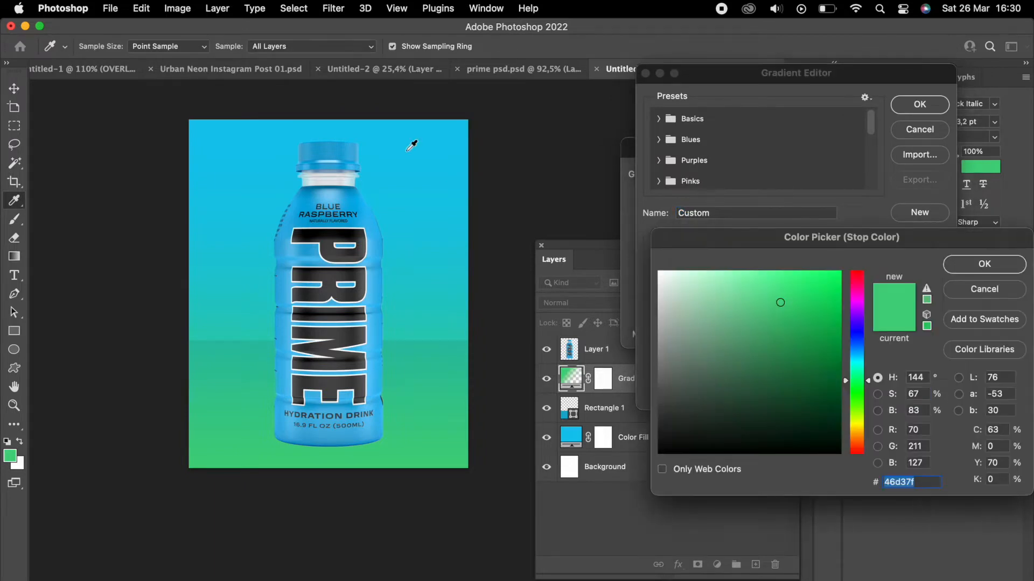
click(414, 128)
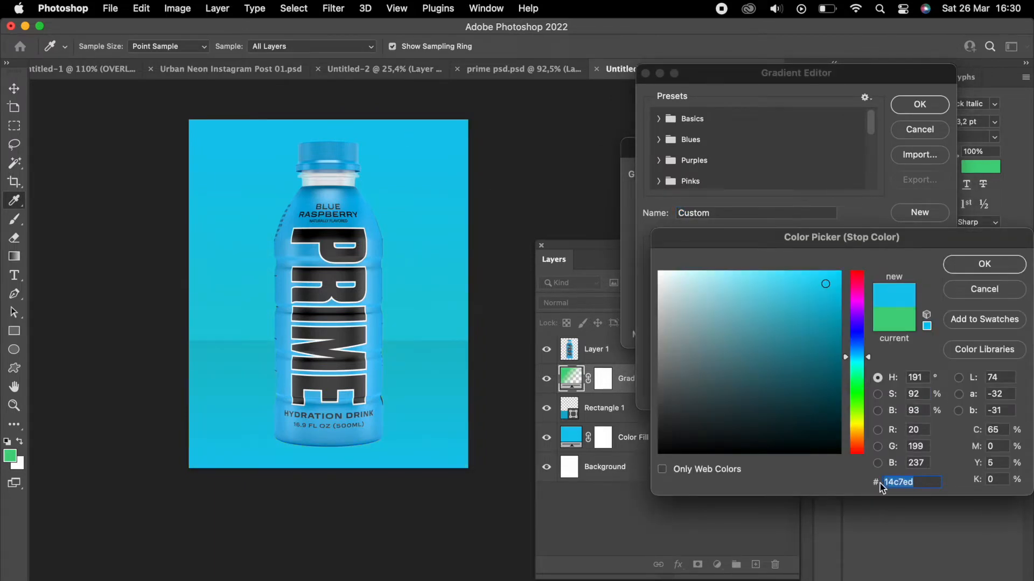
click(984, 265)
Set the gradient's end colour stop to a darker blue, #189cb8.
click(935, 311)
click(720, 371)
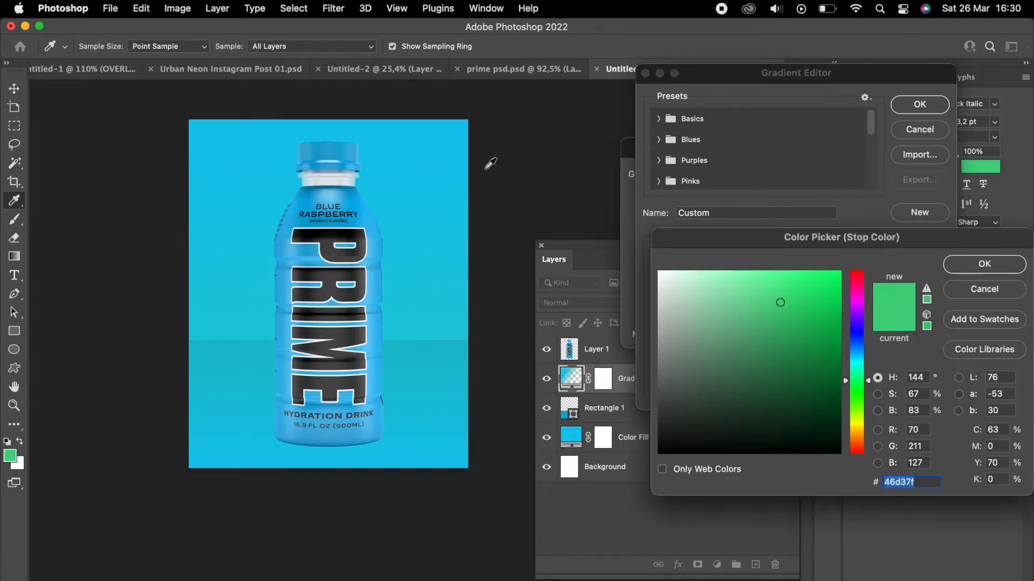
click(447, 131)
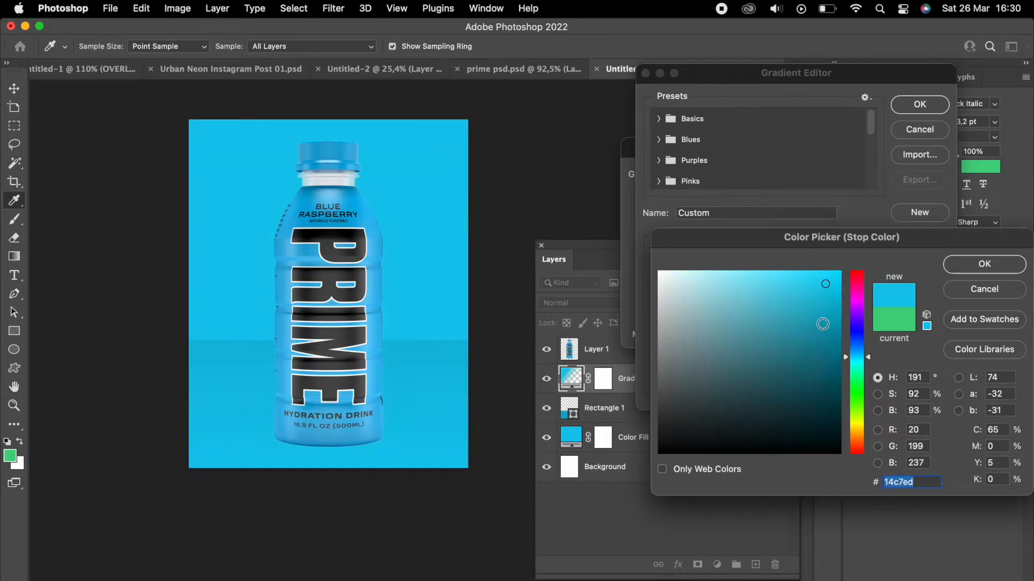
click(817, 322)
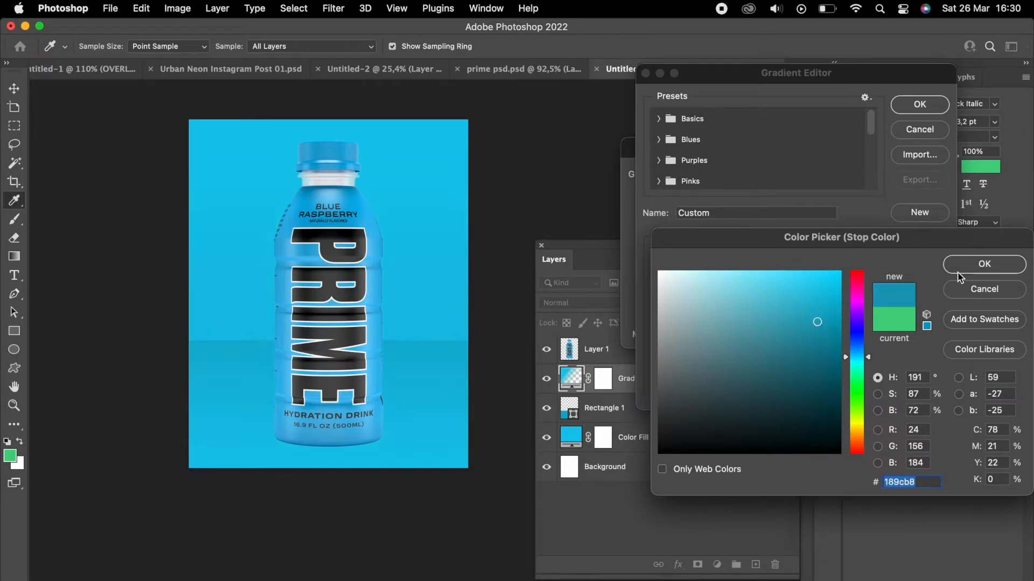
click(976, 266)
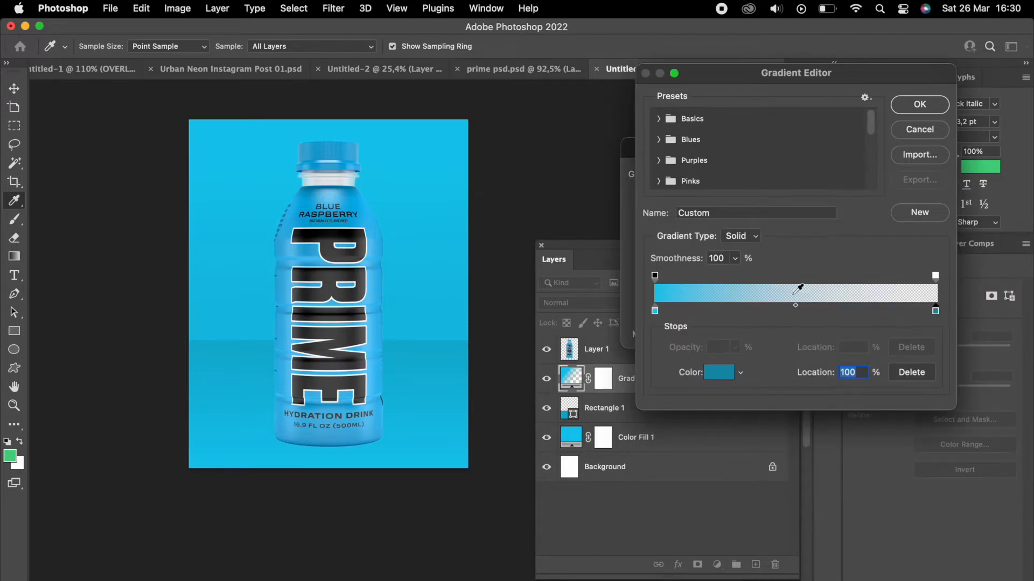
Set the gradient's end opacity stop to 100% and apply the linear 90° gradient fill.
click(935, 276)
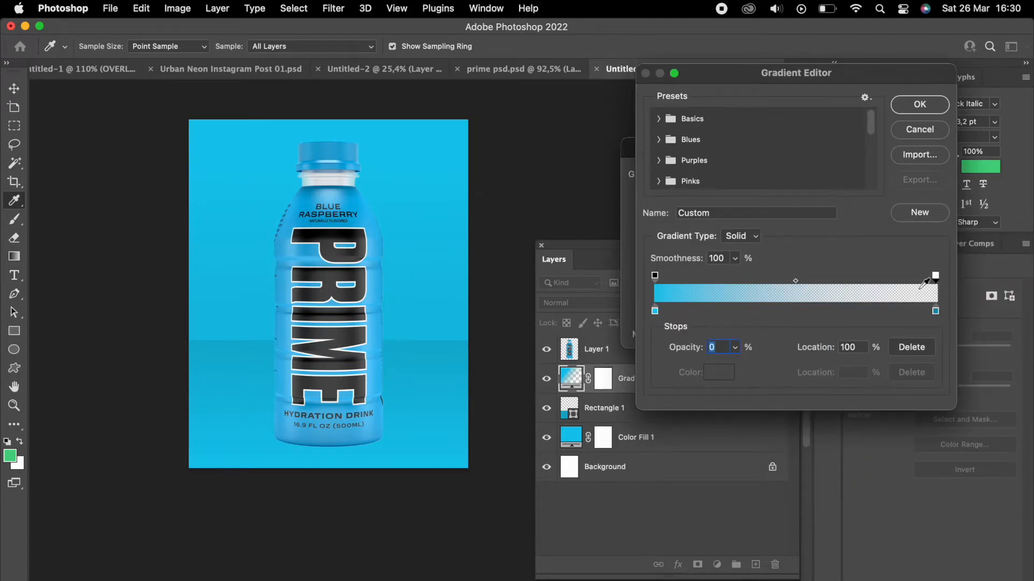
drag(937, 277, 935, 278)
drag(685, 353, 872, 350)
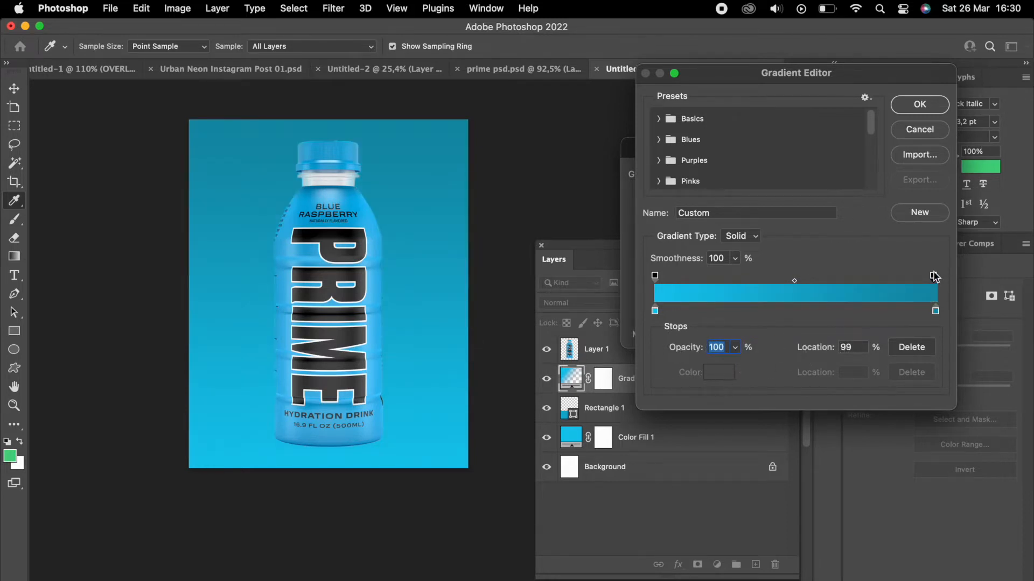
drag(933, 278, 943, 279)
click(919, 105)
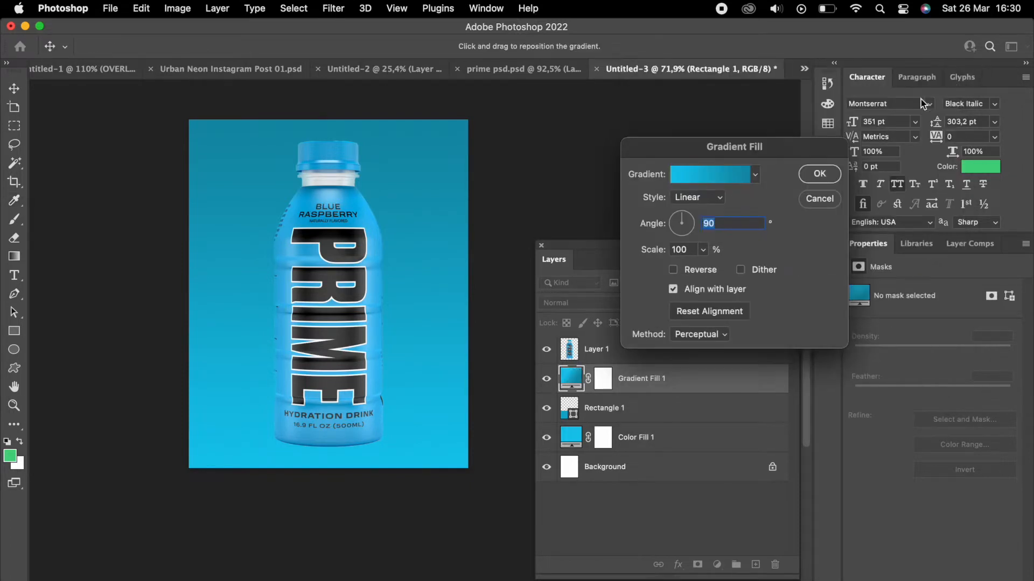
click(819, 174)
Rasterize the gradient layer and clip it to the rectangle below.
right_click(684, 382)
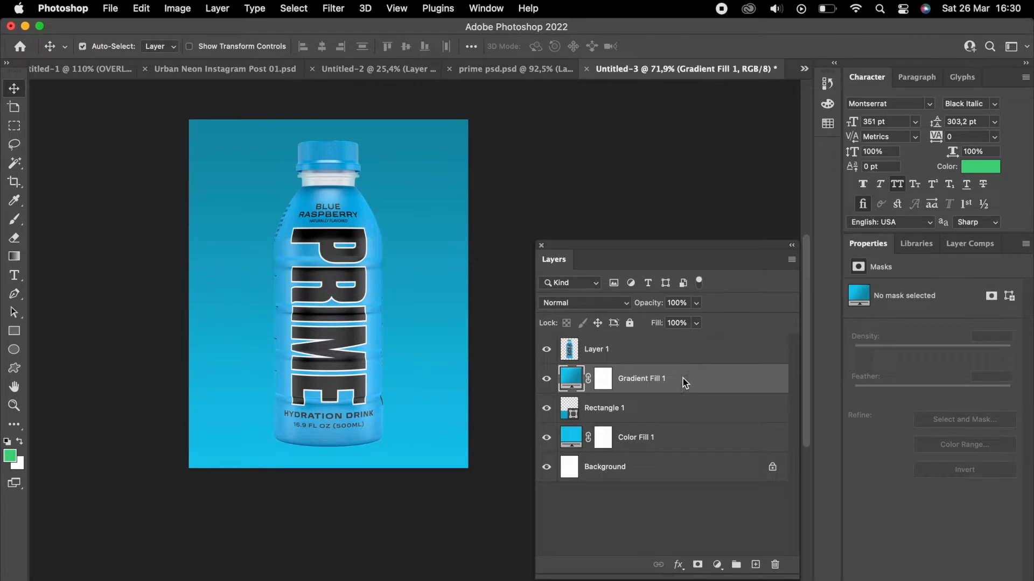
scroll(728, 456, down, 3)
scroll(728, 455, down, 1)
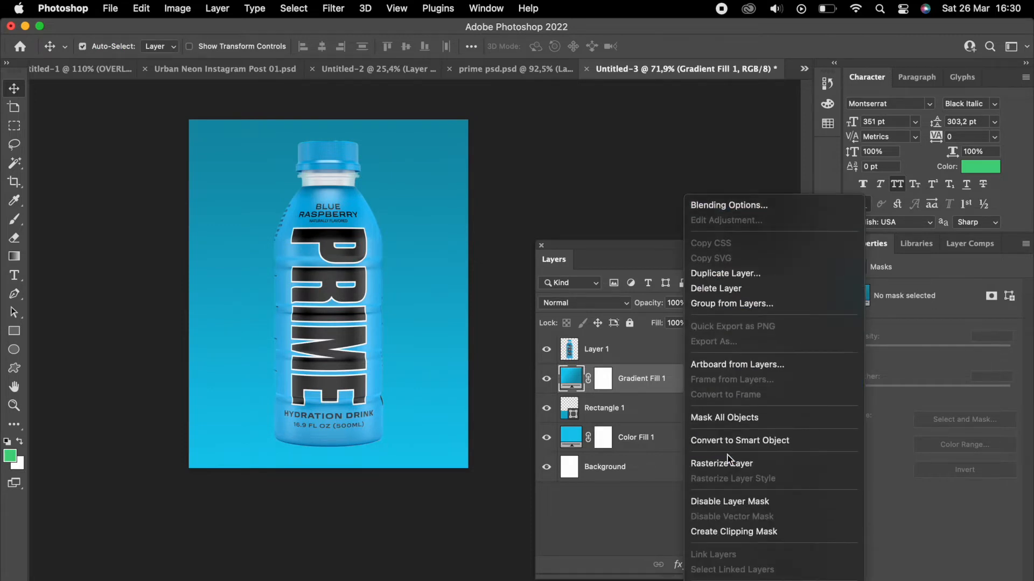
click(737, 467)
right_click(664, 380)
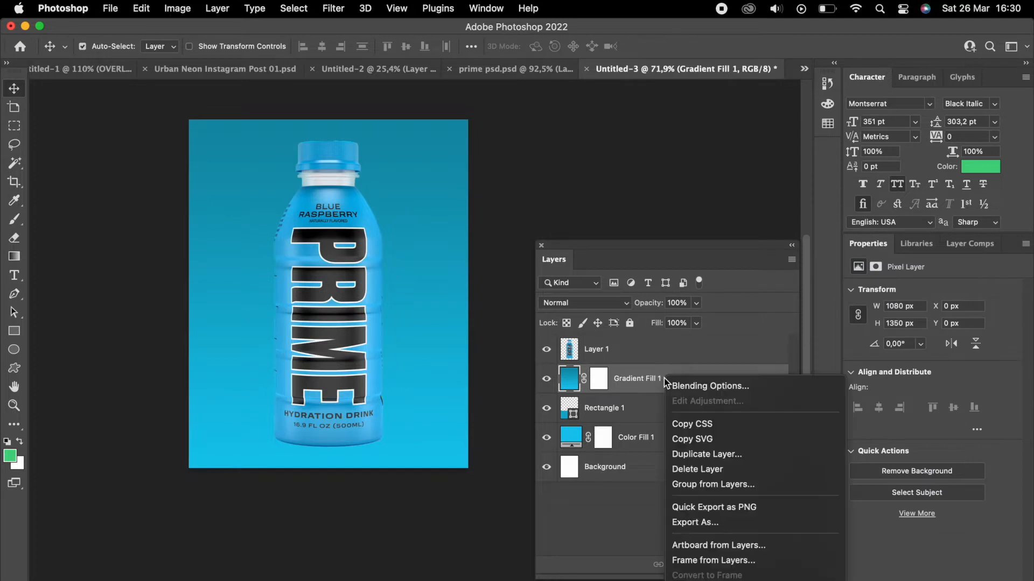
scroll(718, 508, down, 5)
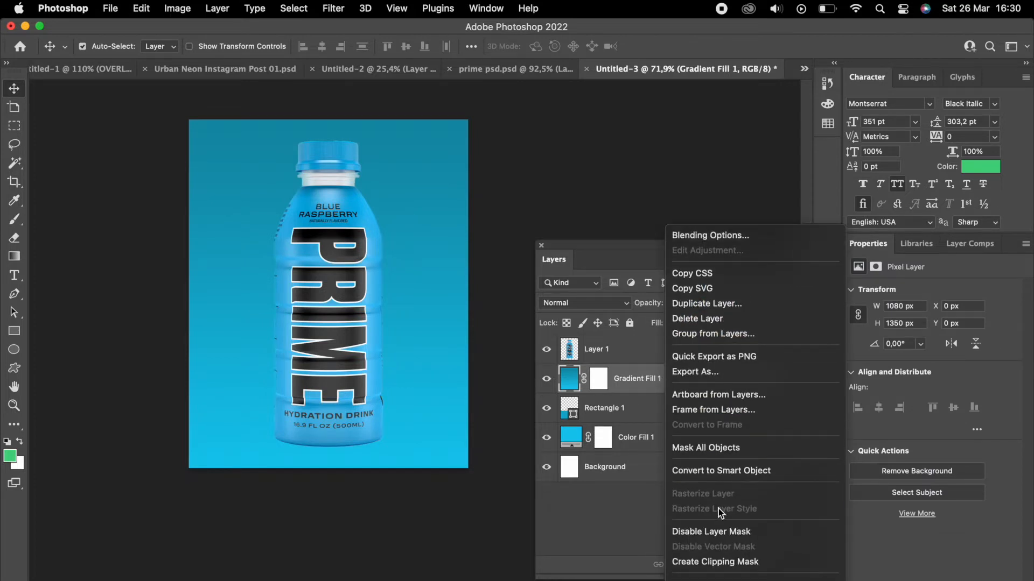
click(715, 561)
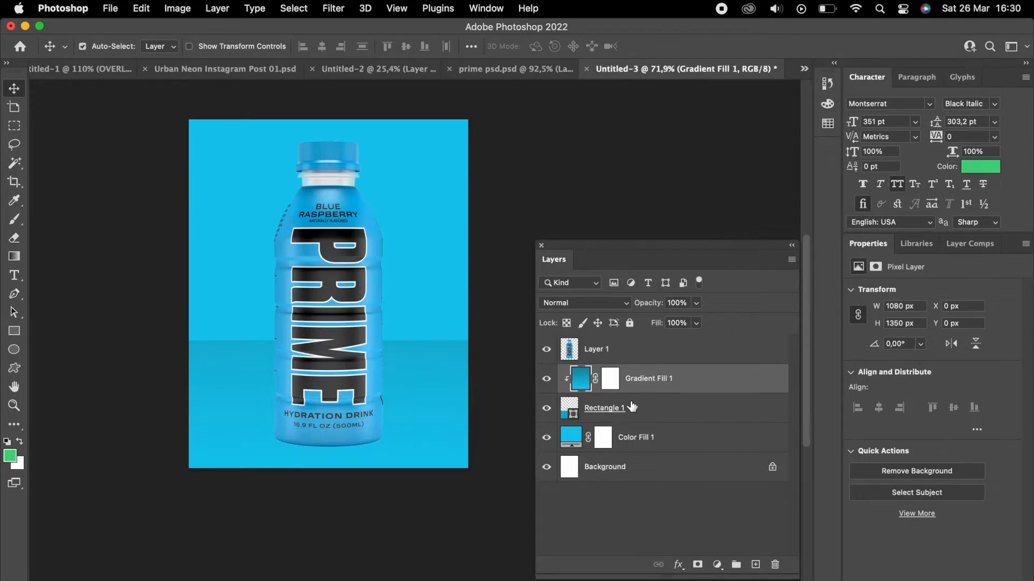
Squash the gradient layer from its top edge to 36.67% height so it fits the rectangle.
key(super+t)
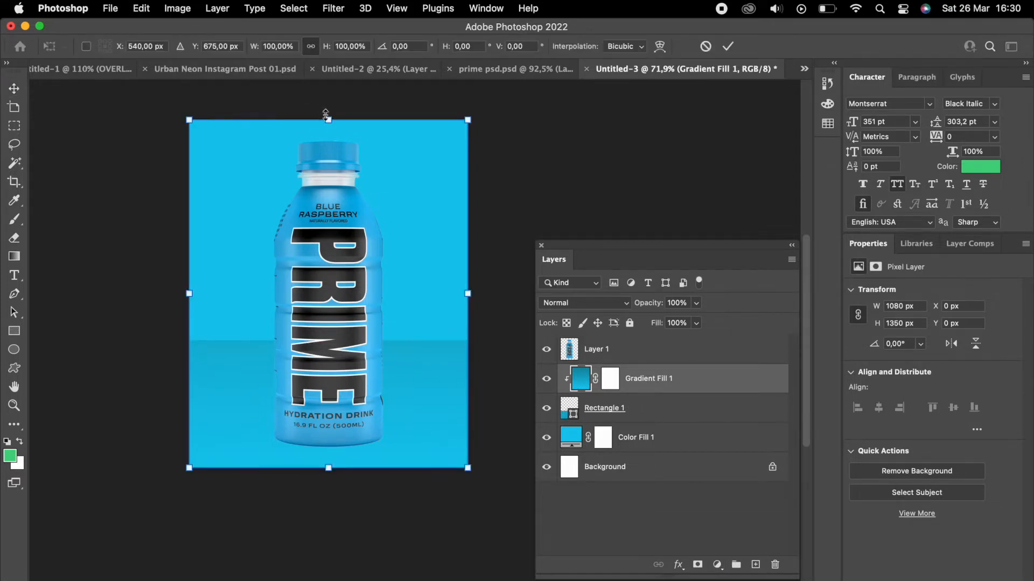
drag(330, 119, 352, 337)
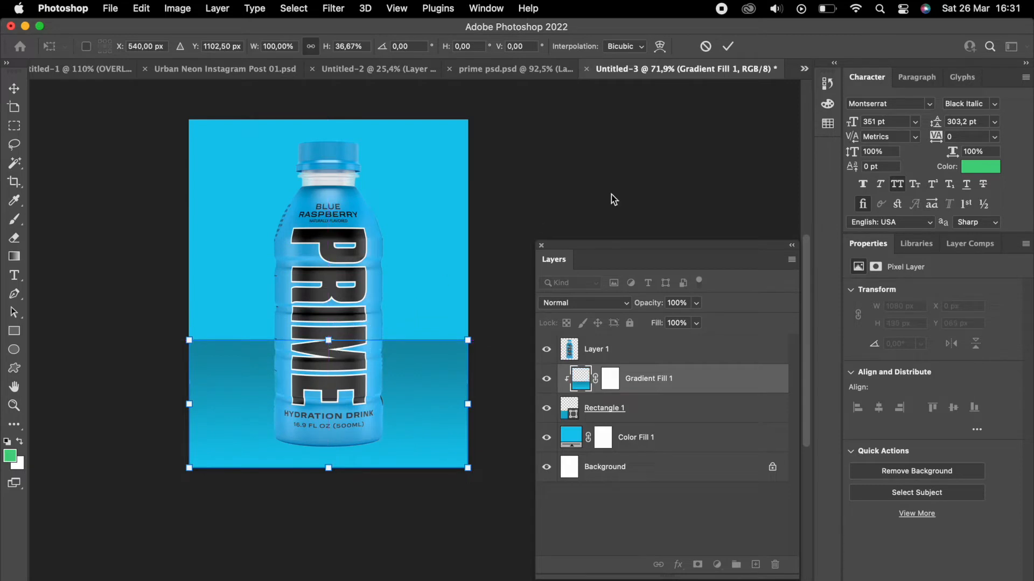
key(Return)
key(super+minus)
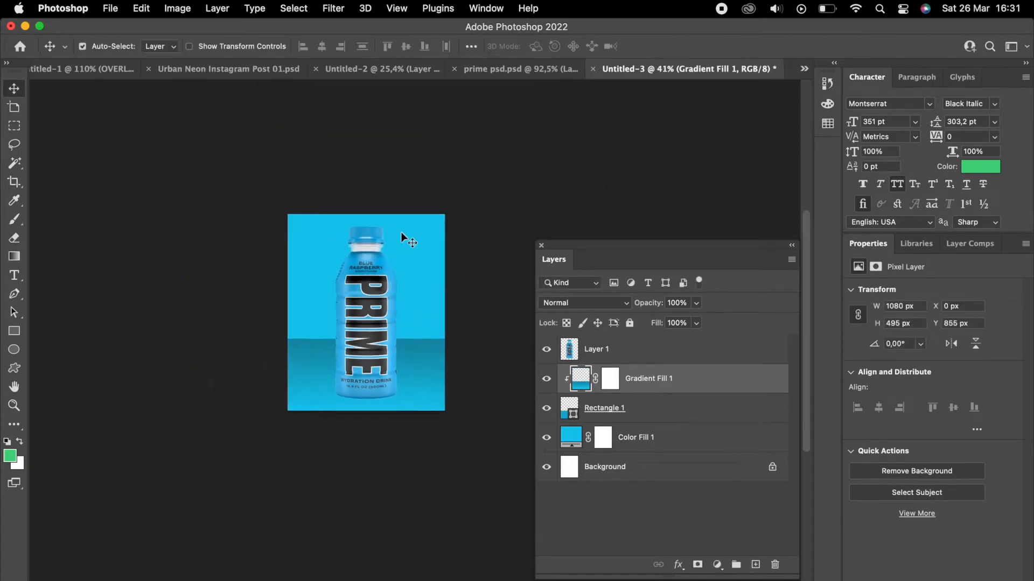
Add a new empty layer directly above Color Fill 1, beneath the floor rectangle.
scroll(388, 293, up, 6)
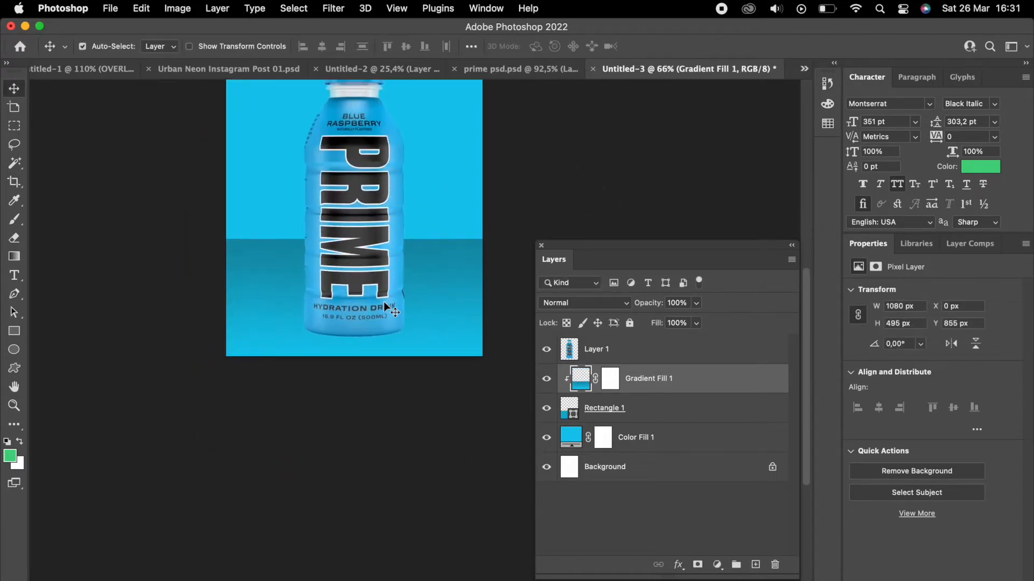
scroll(389, 308, up, 5)
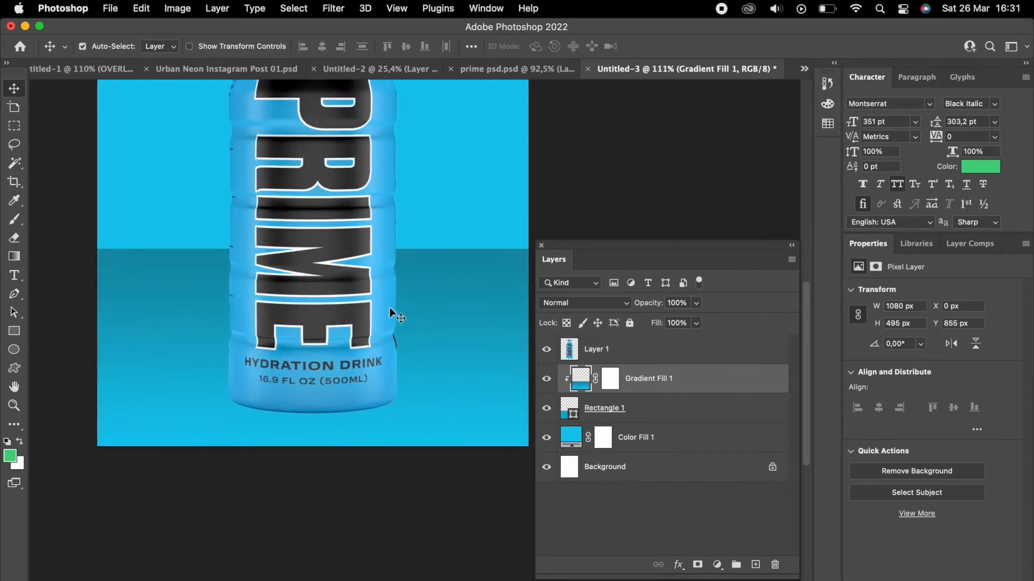
click(673, 434)
click(755, 565)
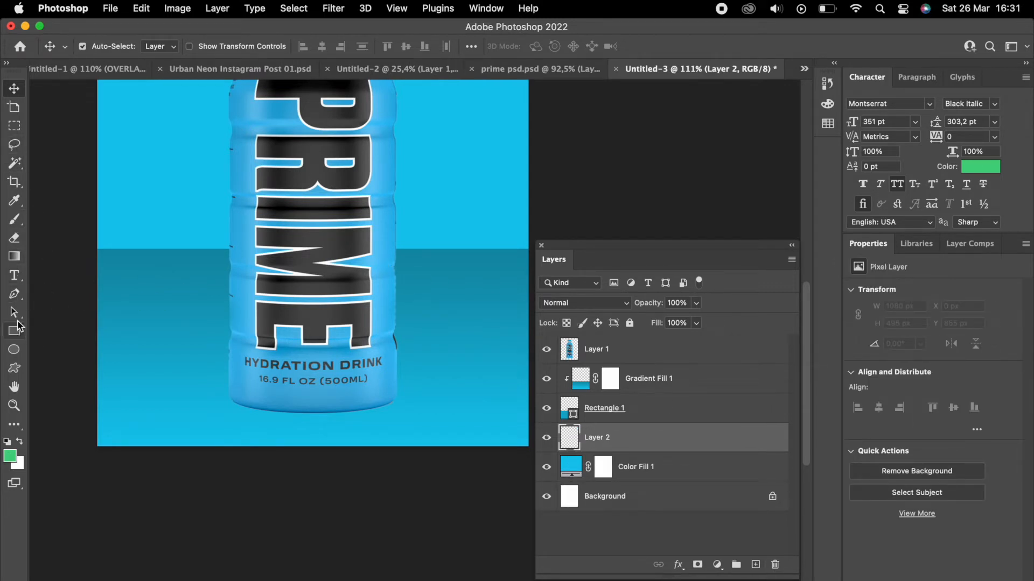
Choose the Brush tool with a soft 476 px tip at 0% hardness.
click(16, 219)
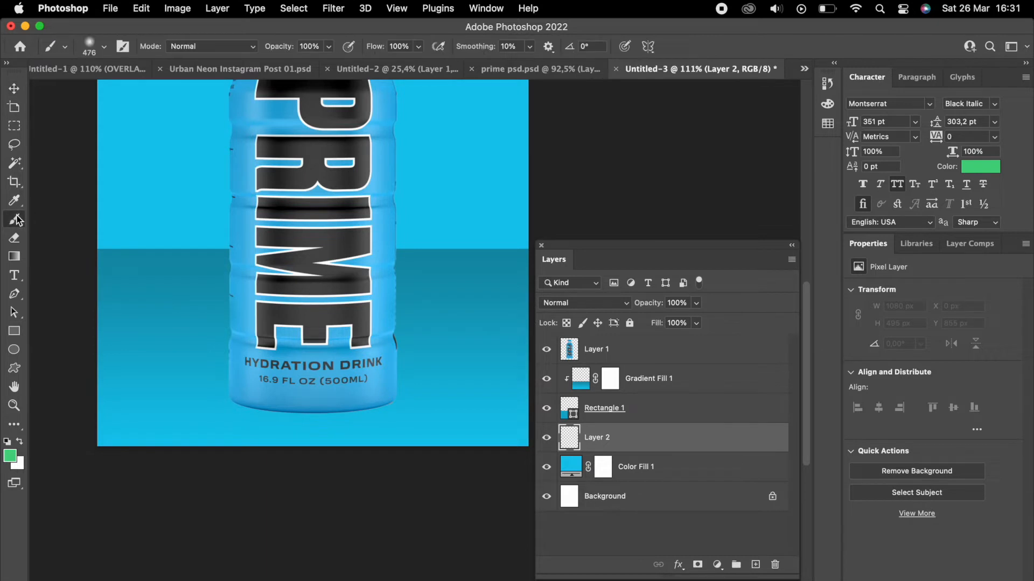
click(94, 43)
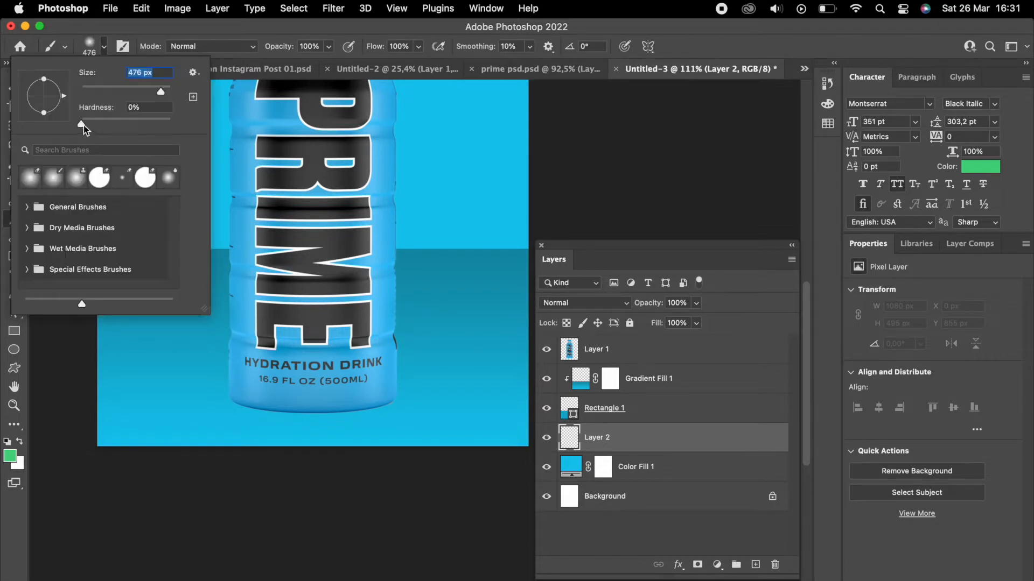
click(81, 124)
scroll(215, 200, down, 4)
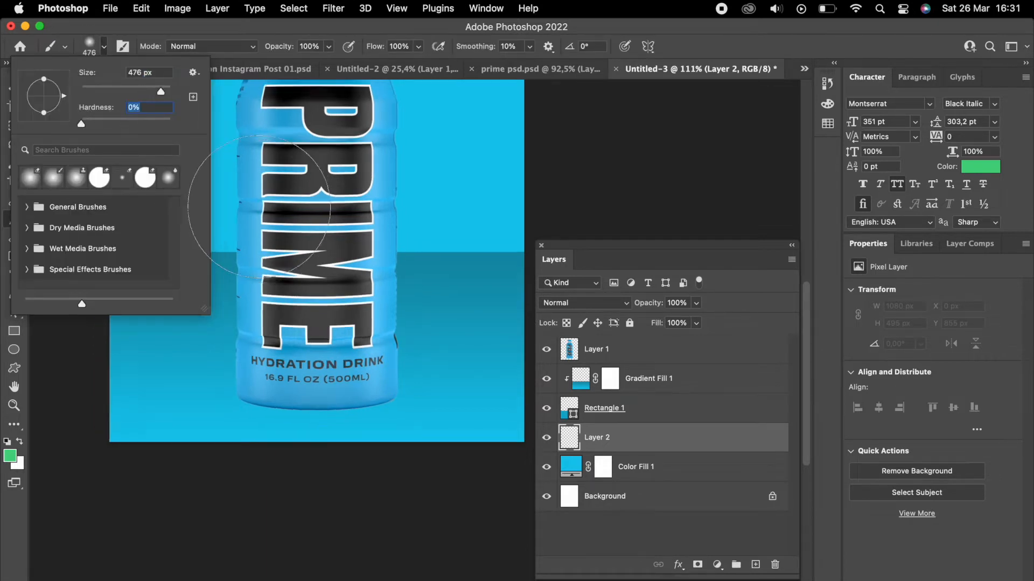
Set the foreground colour to black #000000 and paint a soft horizontal band across the canvas at the floor's horizon line.
click(10, 457)
drag(725, 371, 646, 480)
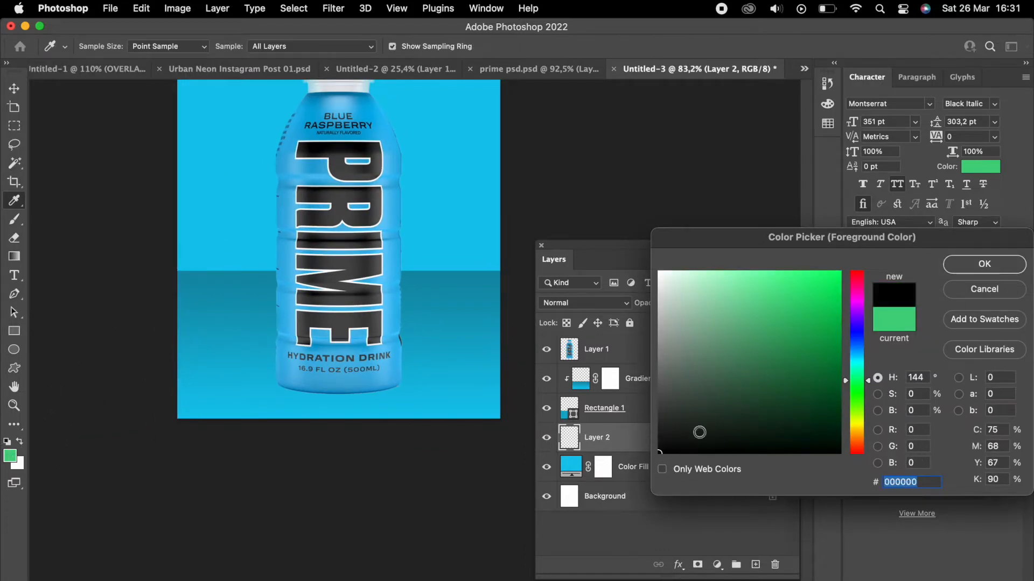
click(975, 265)
key(b)
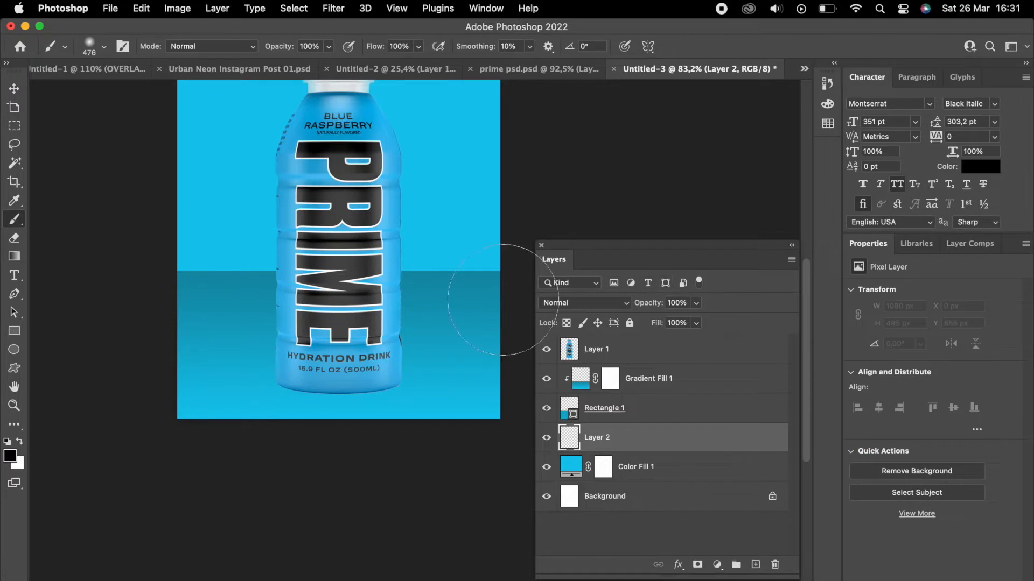
scroll(485, 317, up, 2)
mouse_move(111, 299)
mouse_down()
mouse_move(185, 289)
mouse_move(512, 306)
mouse_up()
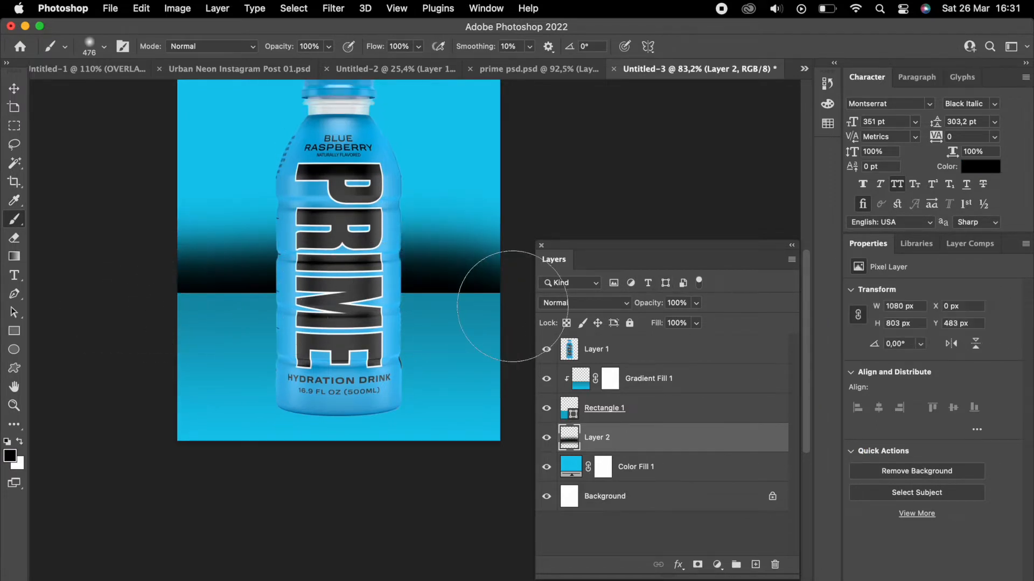
Move the black band down to Y 642 px so only its soft upper edge shows above the floor.
scroll(484, 269, up, 10)
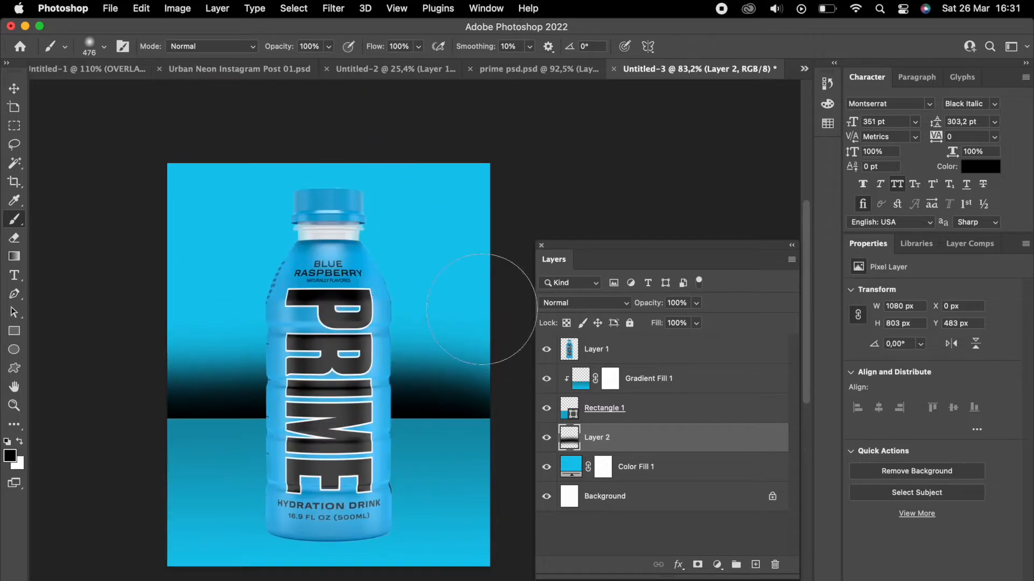
key(ctrl+t)
drag(408, 356, 412, 403)
click(735, 46)
key(b)
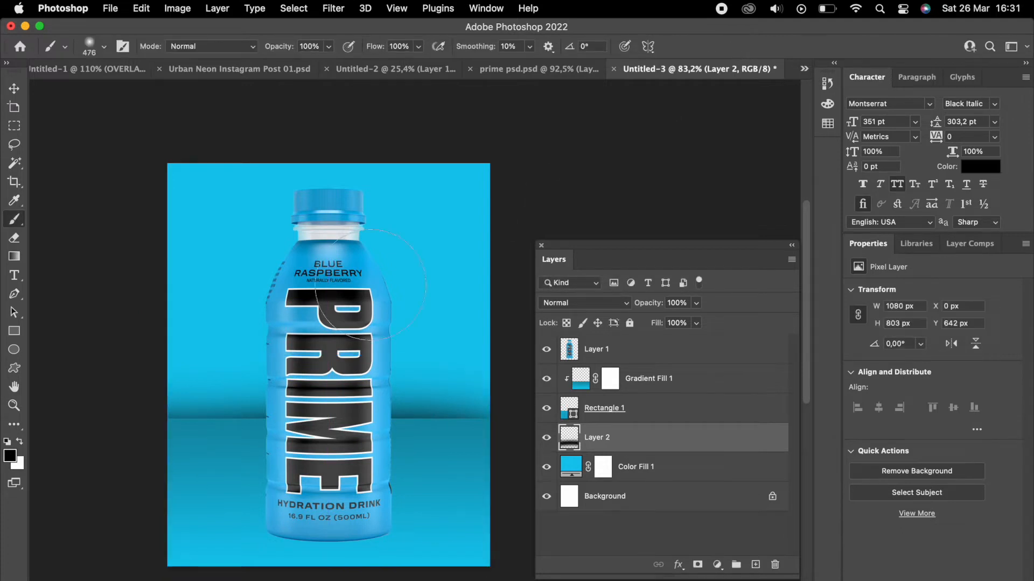
Select the bottle layer and check the bottle's tilt against the reference poster in prime psd.psd.
scroll(415, 336, down, 3)
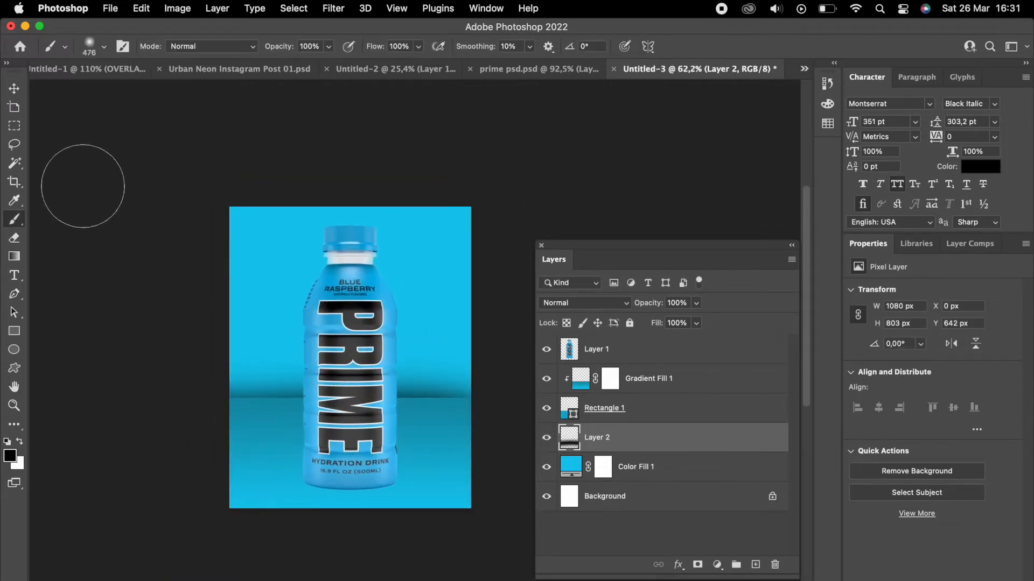
click(14, 88)
click(359, 384)
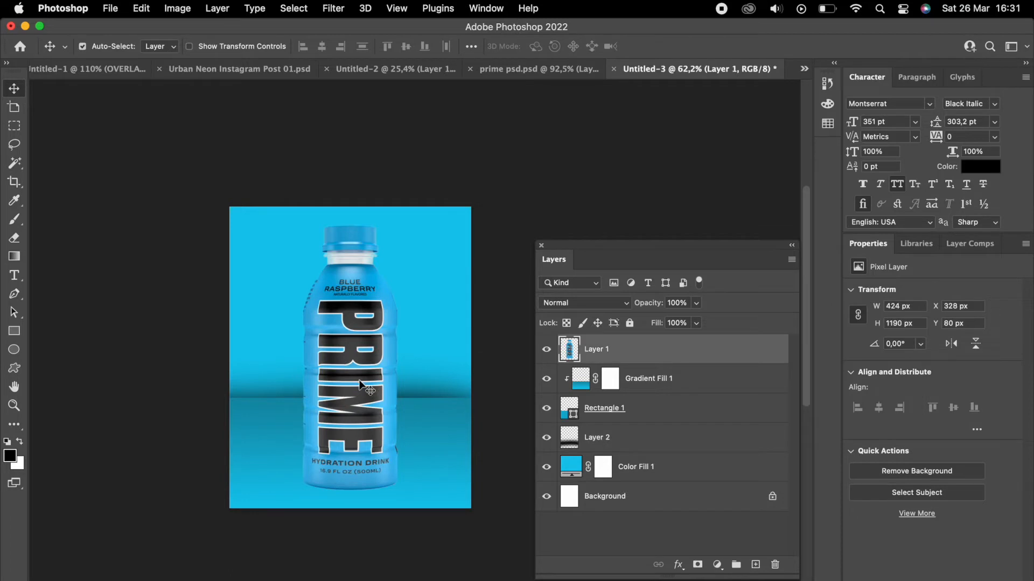
key(super+t)
drag(399, 226, 469, 260)
click(539, 74)
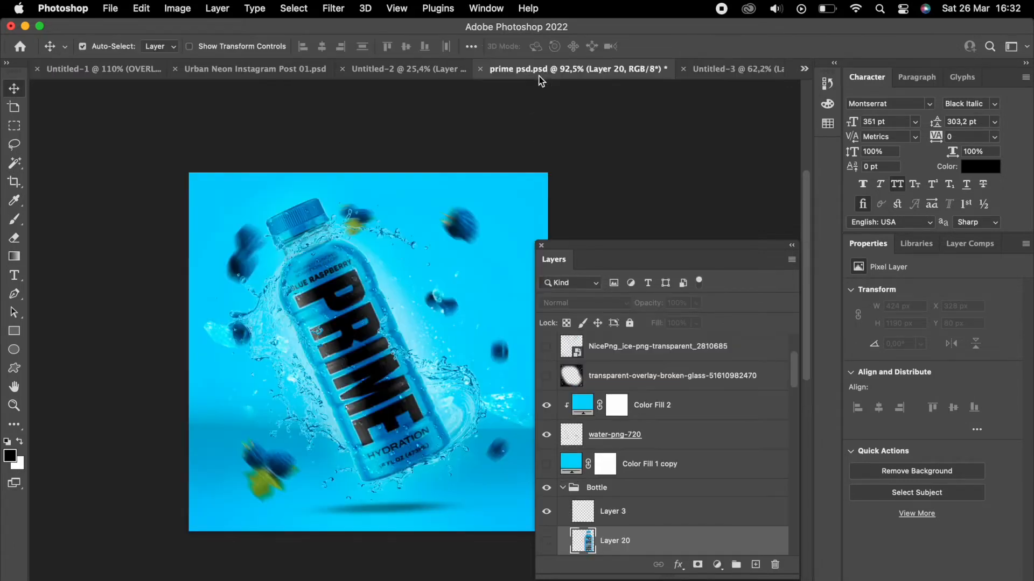
click(688, 71)
Rotate the bottle by -30.37°, scale it to 74.14% and move it slightly upward.
key(super+t)
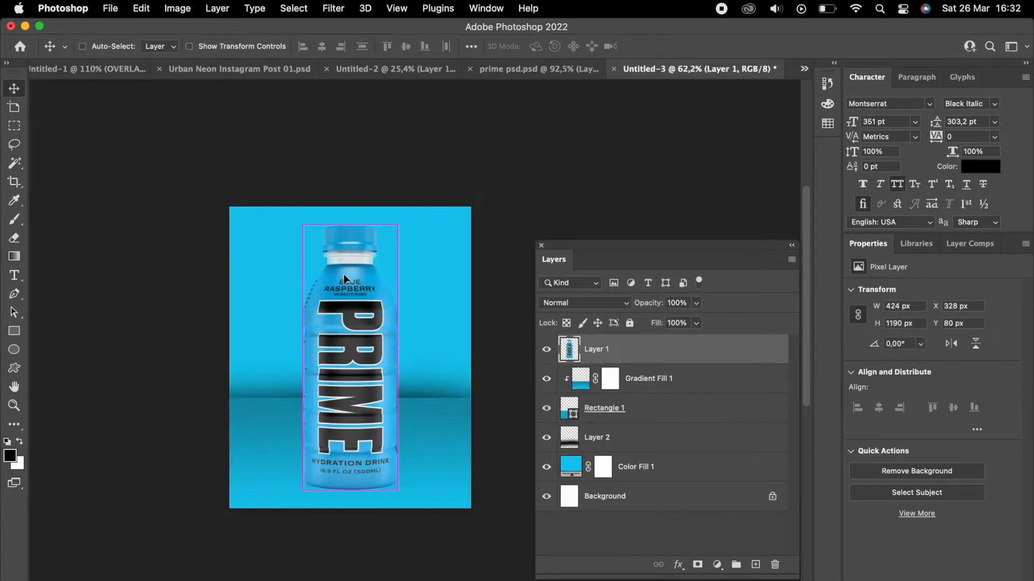
drag(423, 204, 339, 195)
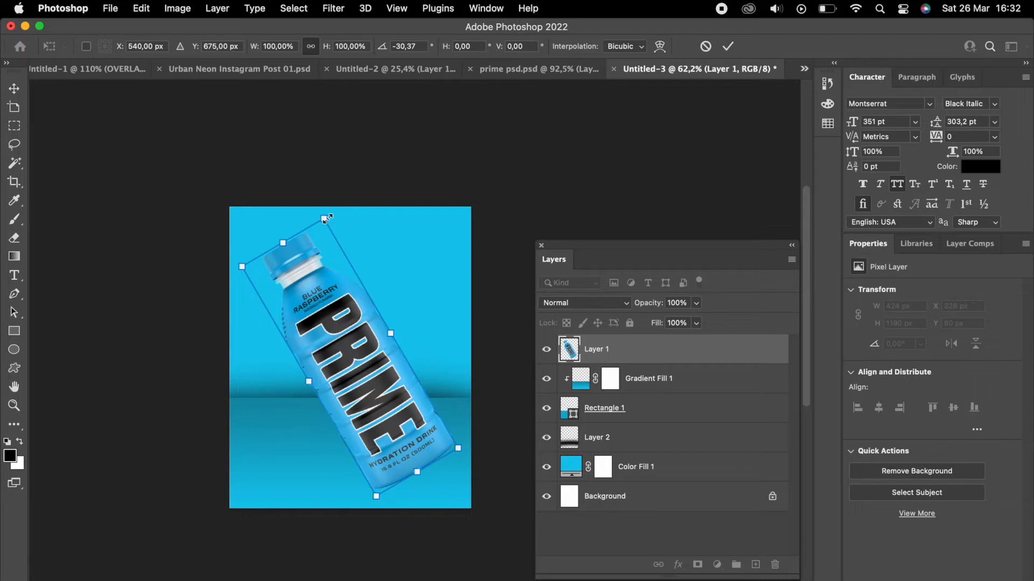
drag(325, 219, 331, 254)
scroll(366, 323, down, 3)
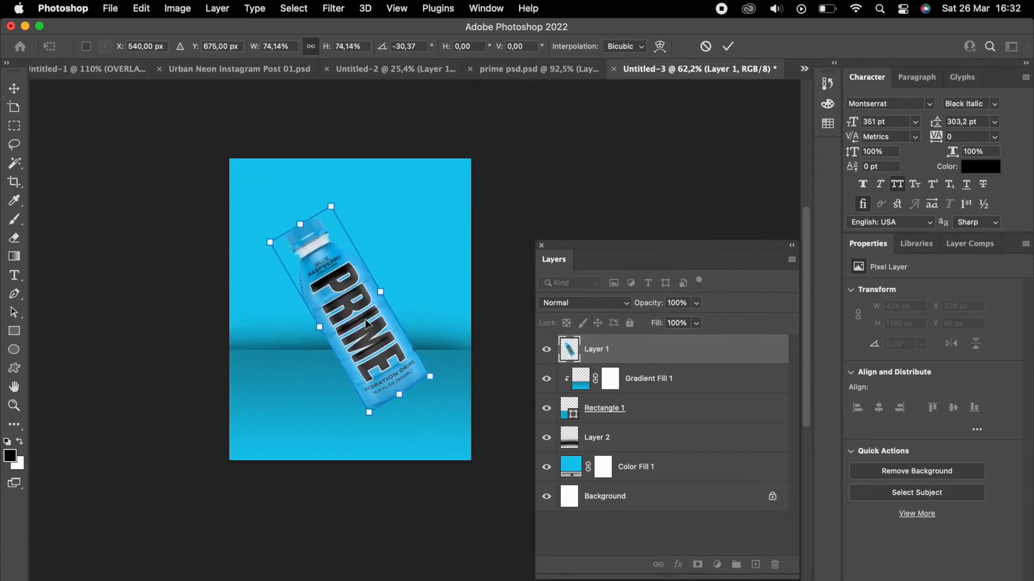
drag(361, 319, 362, 305)
click(728, 46)
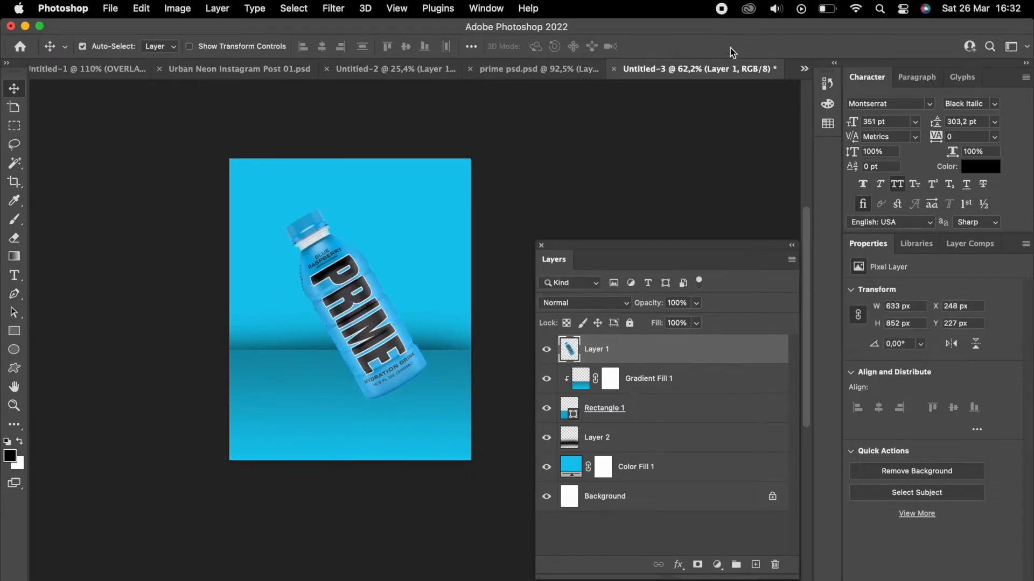
Enlarge the tilted bottle proportionally to 110.56% about its centre.
scroll(366, 311, up, 3)
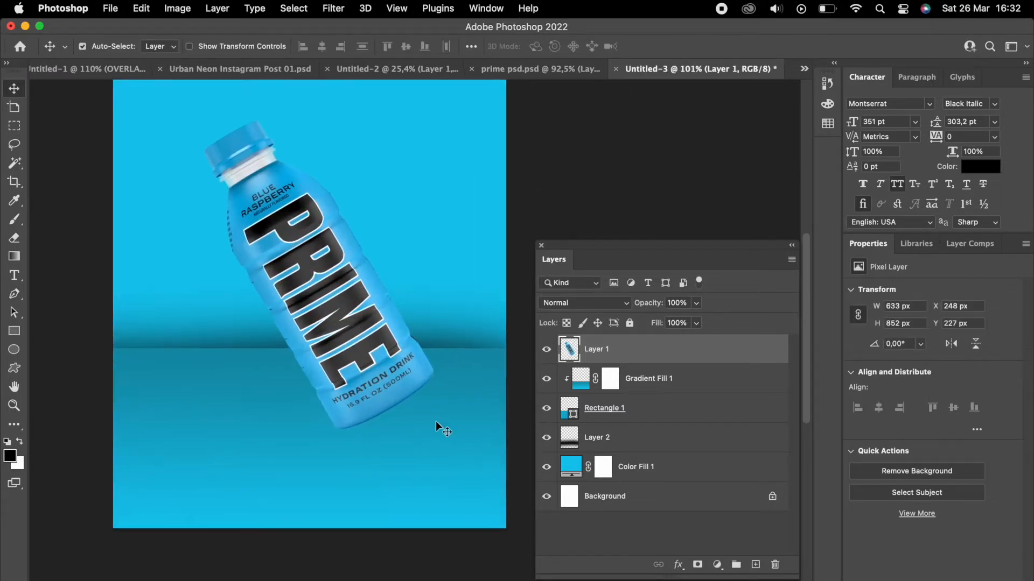
key(super+t)
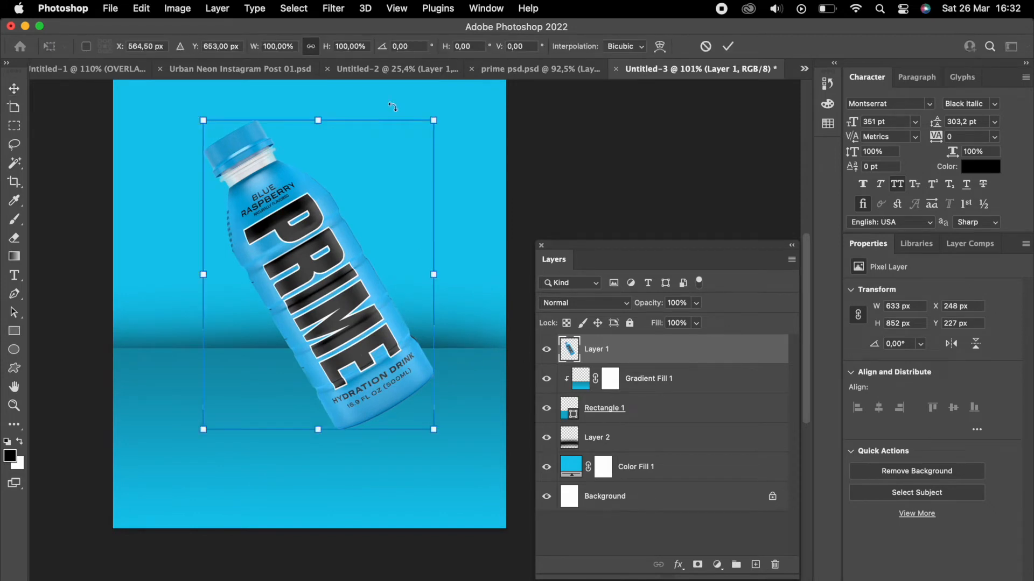
drag(439, 124, 447, 105)
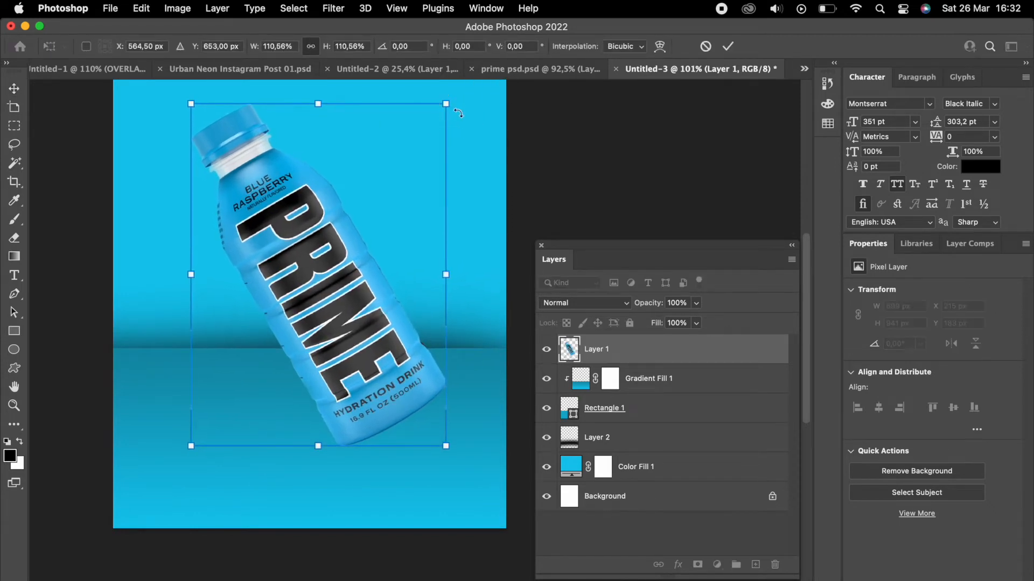
click(728, 48)
Add a new layer above Gradient Fill 1 and paint one soft near-black #070707 brush spot on the floor beneath the bottle.
click(678, 383)
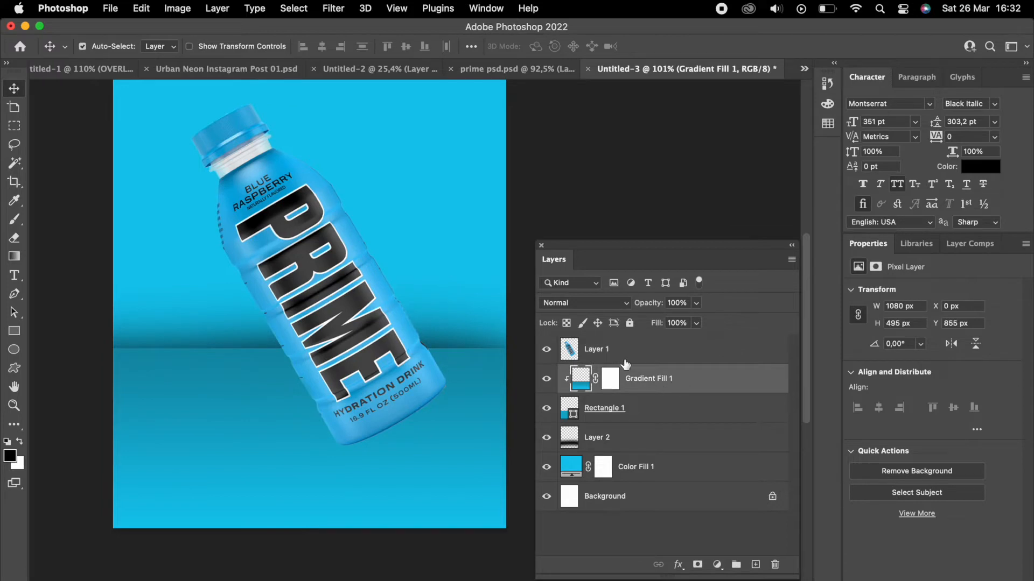
click(755, 565)
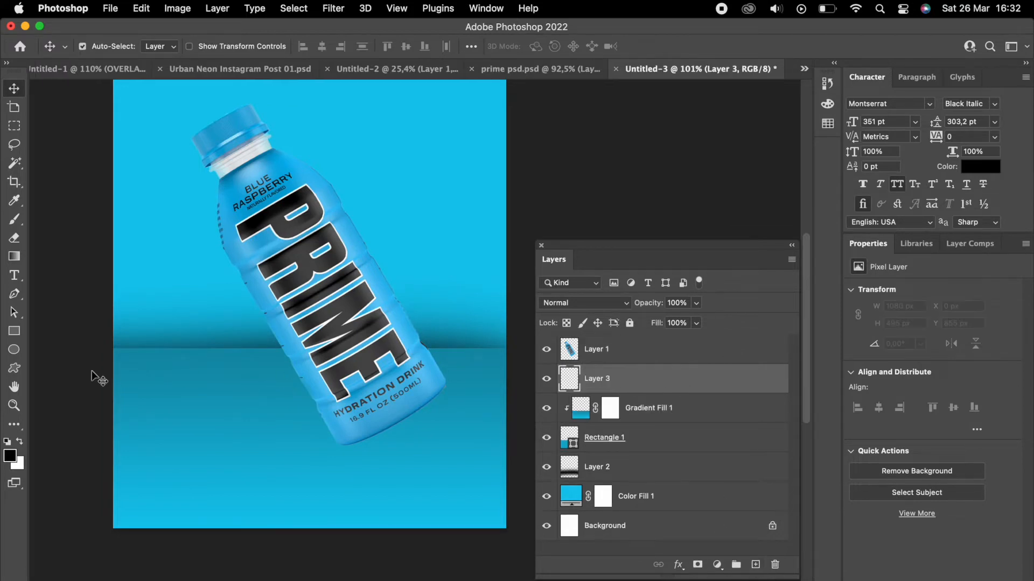
click(14, 225)
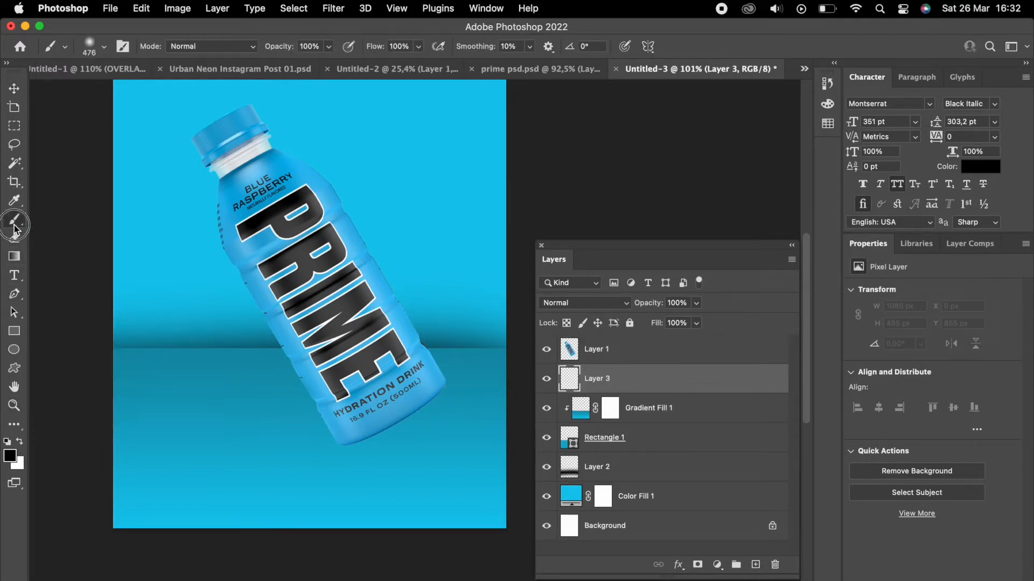
click(9, 456)
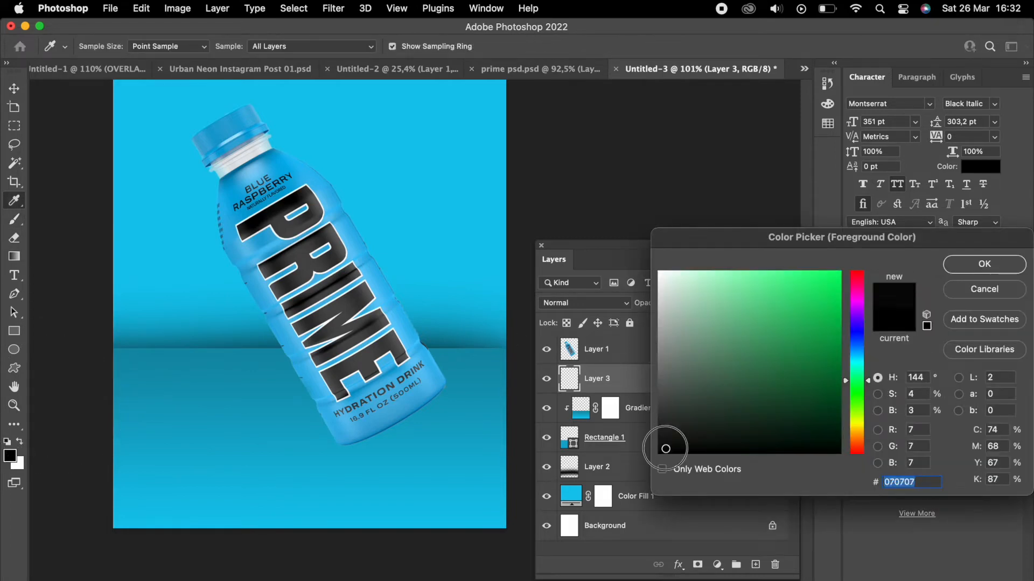
click(993, 262)
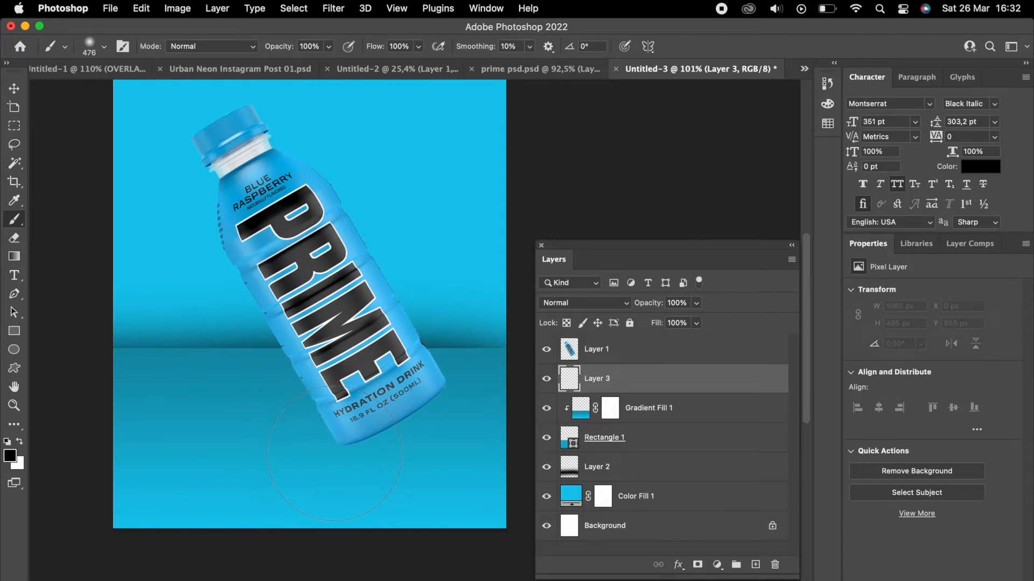
click(334, 454)
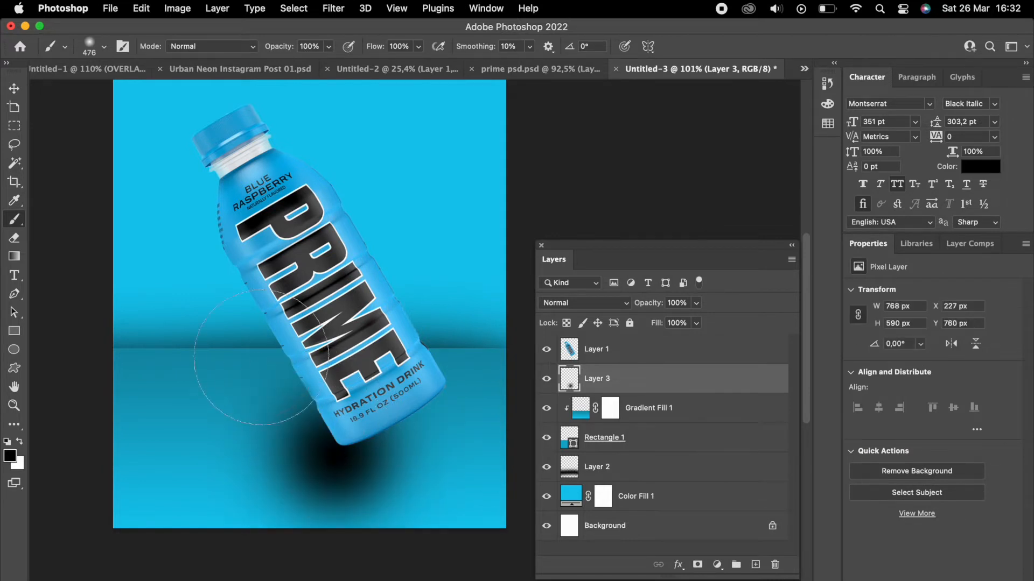
Squash the black spot to 11.02% height and place it on the floor as a flat shadow below the bottle.
key(super+t)
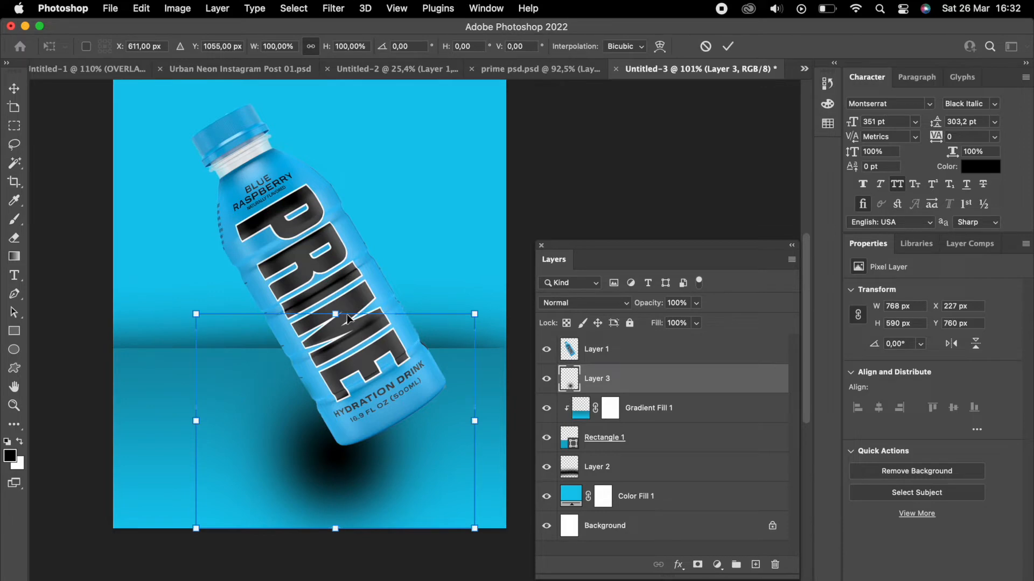
drag(335, 313, 380, 492)
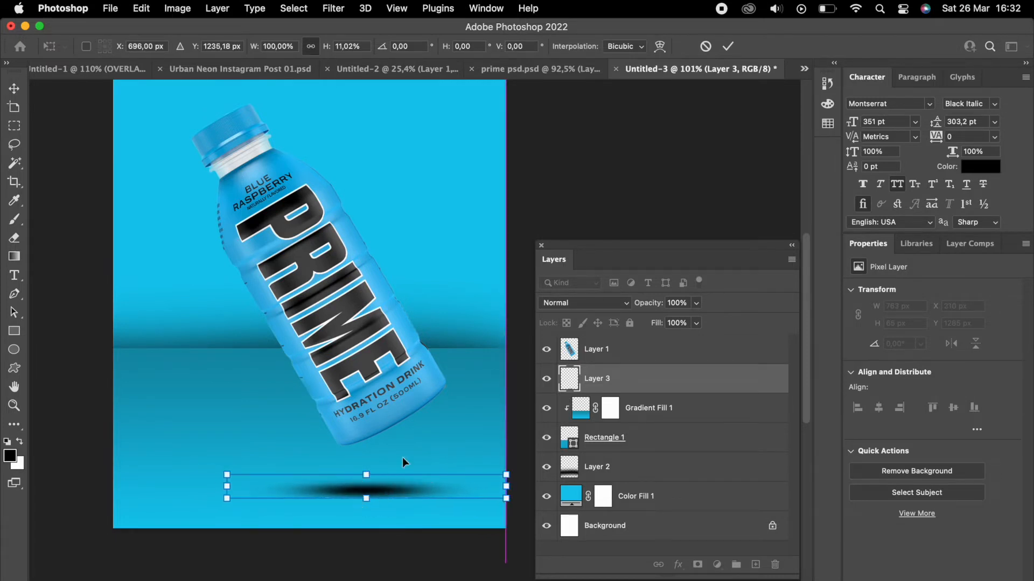
click(727, 47)
key(b)
Reposition the floor shadow to X 187 px, Y 1205 px beneath the bottle.
scroll(389, 256, down, 3)
scroll(388, 257, up, 1)
scroll(389, 257, up, 2)
key(ctrl+t)
drag(413, 463, 377, 463)
click(728, 46)
key(b)
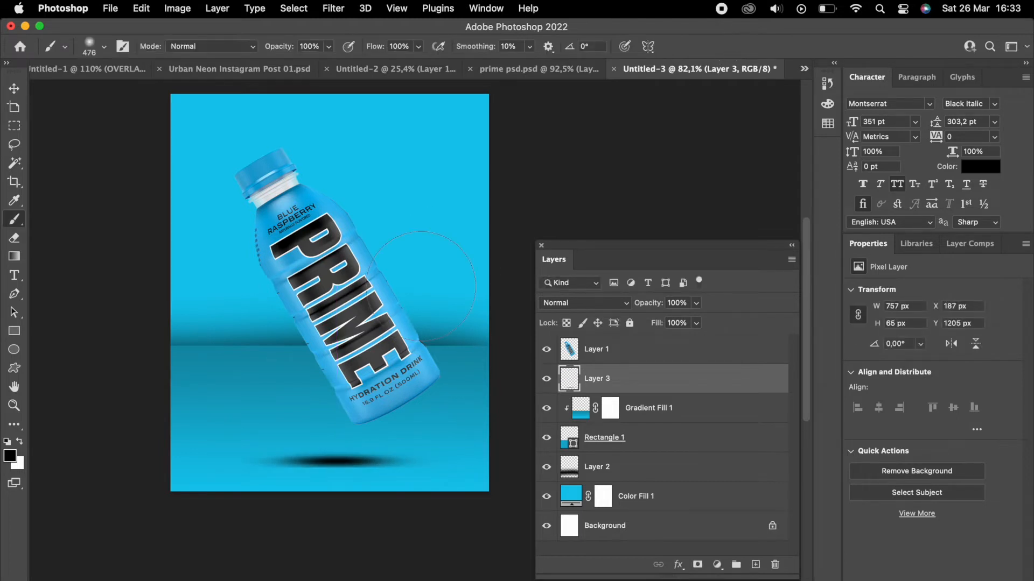
Widen the floor shadow to 128.80% and centre it horizontally on the canvas at X 540 px.
scroll(421, 286, down, 3)
key(super+t)
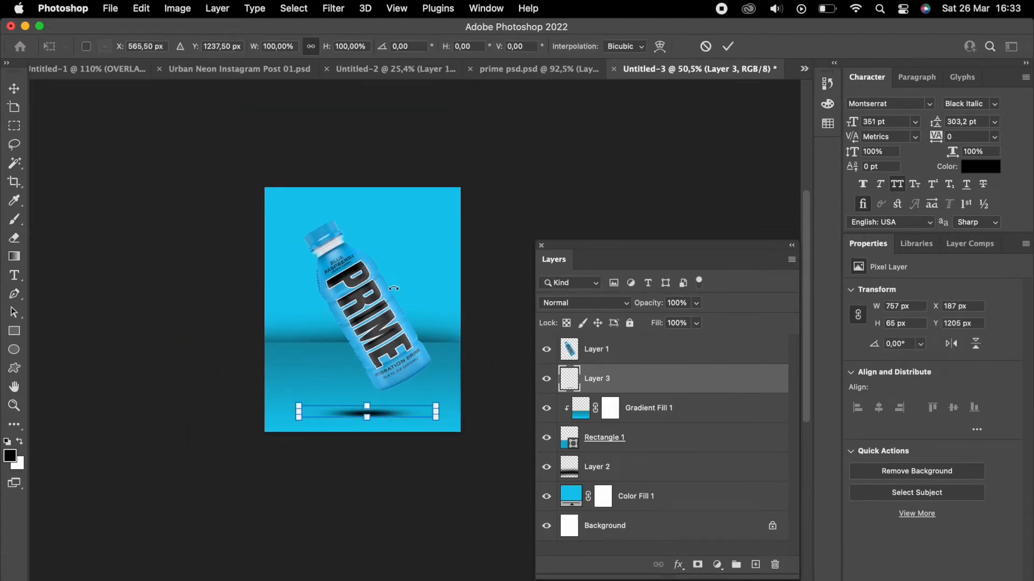
scroll(374, 381, up, 3)
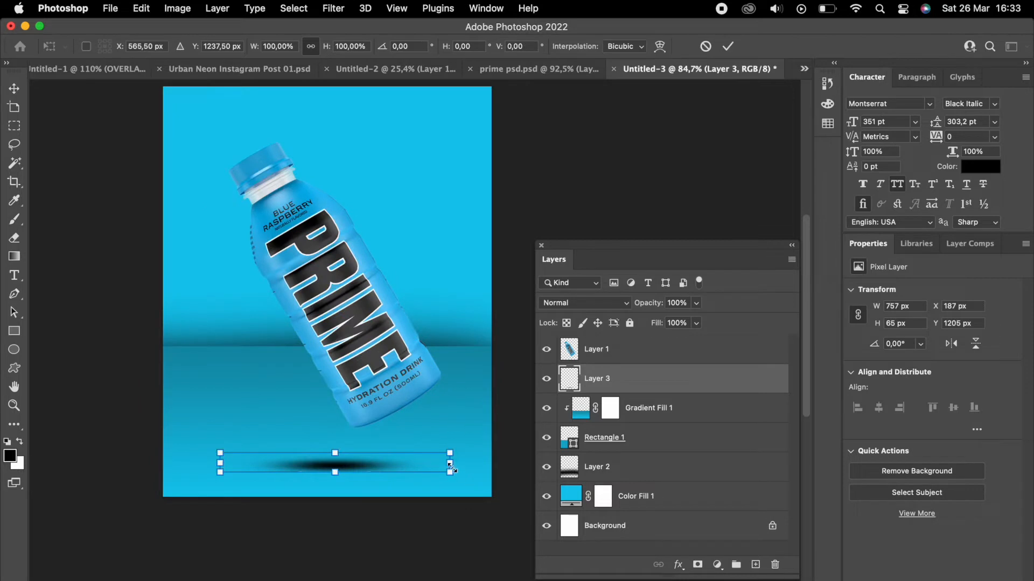
drag(454, 465, 478, 466)
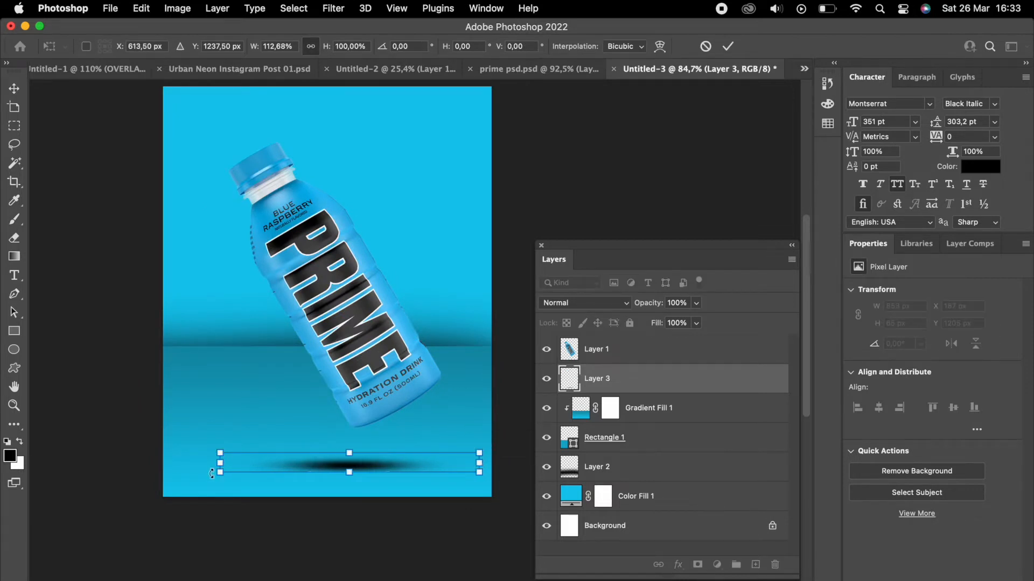
drag(219, 462, 184, 460)
drag(352, 468, 345, 469)
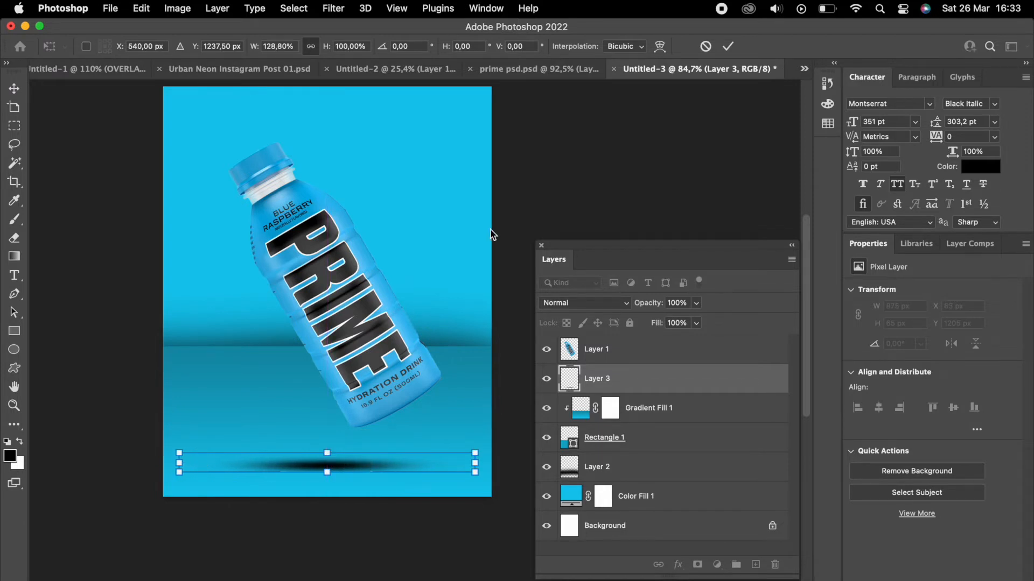
click(728, 52)
key(b)
scroll(381, 305, down, 4)
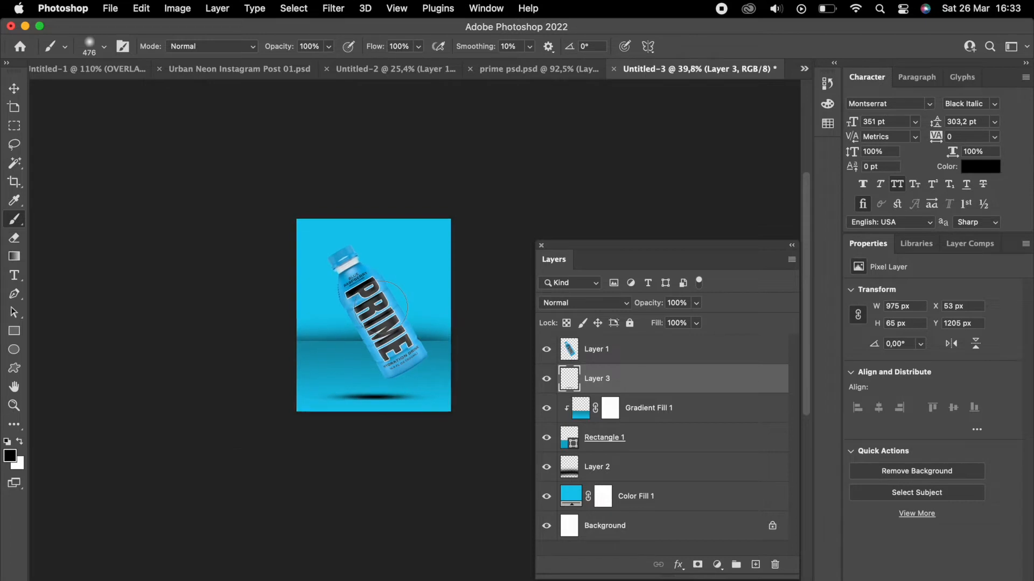
Group the layers from Layer 3 down to Color Fill 1 and name the group background.
scroll(380, 304, up, 4)
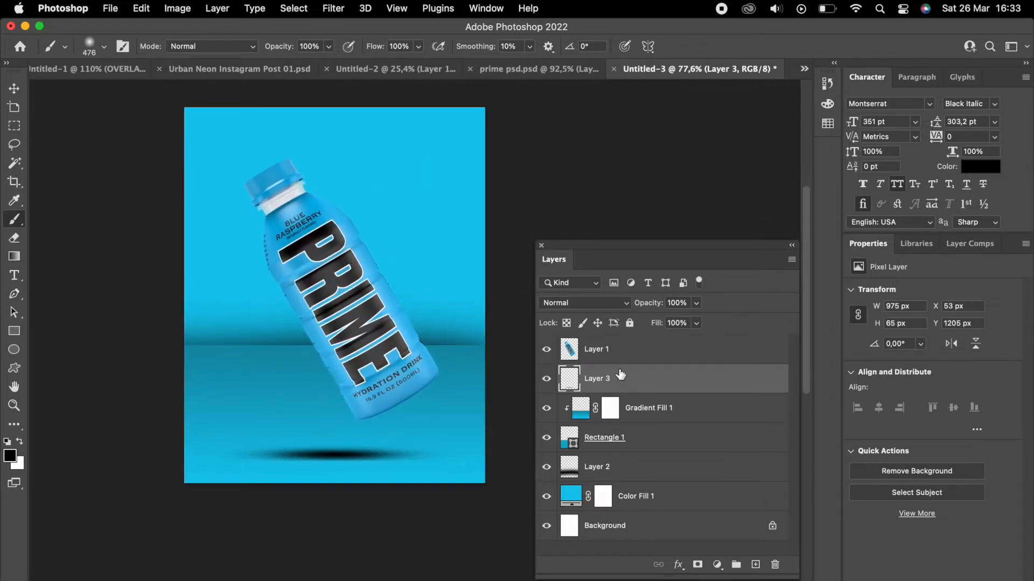
click(548, 379)
click(550, 381)
shift+click(673, 481)
shift+click(667, 500)
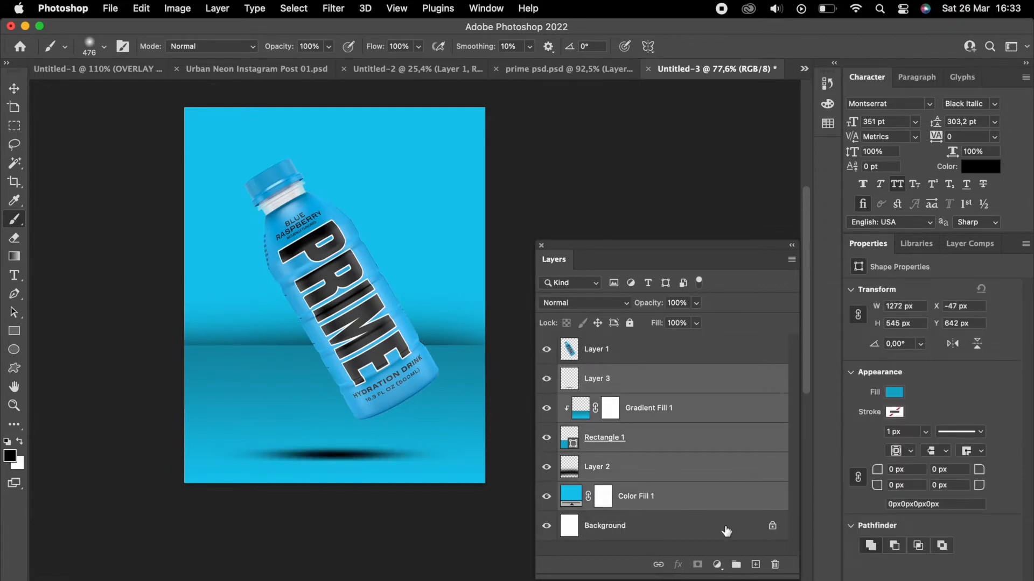
click(737, 566)
double_click(596, 372)
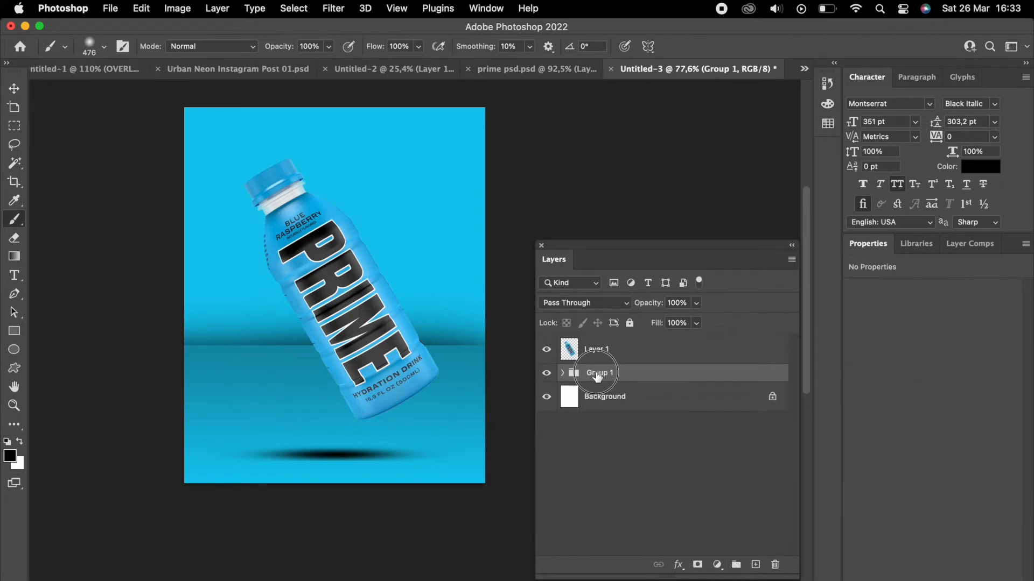
text(backgr)
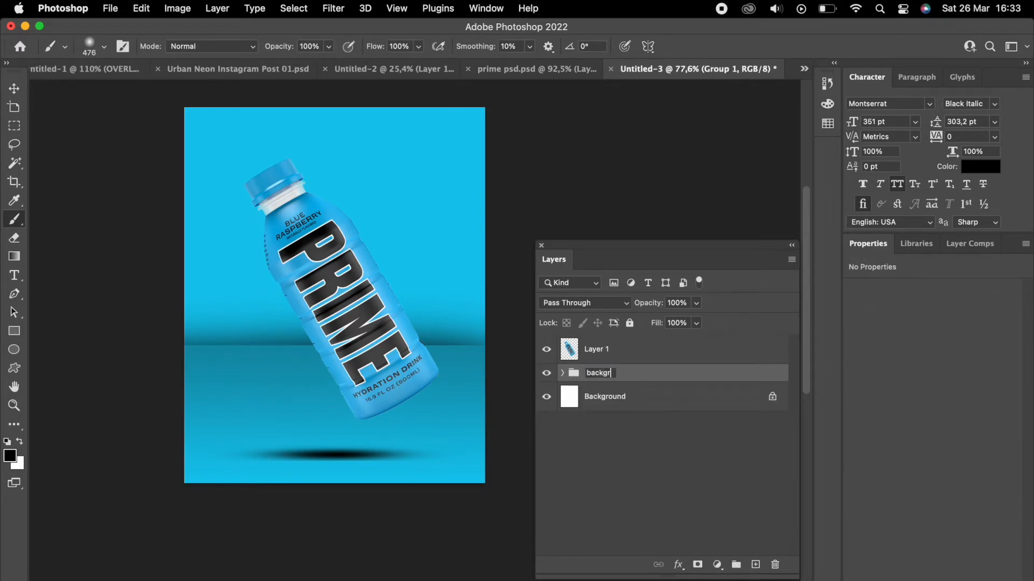
click(651, 441)
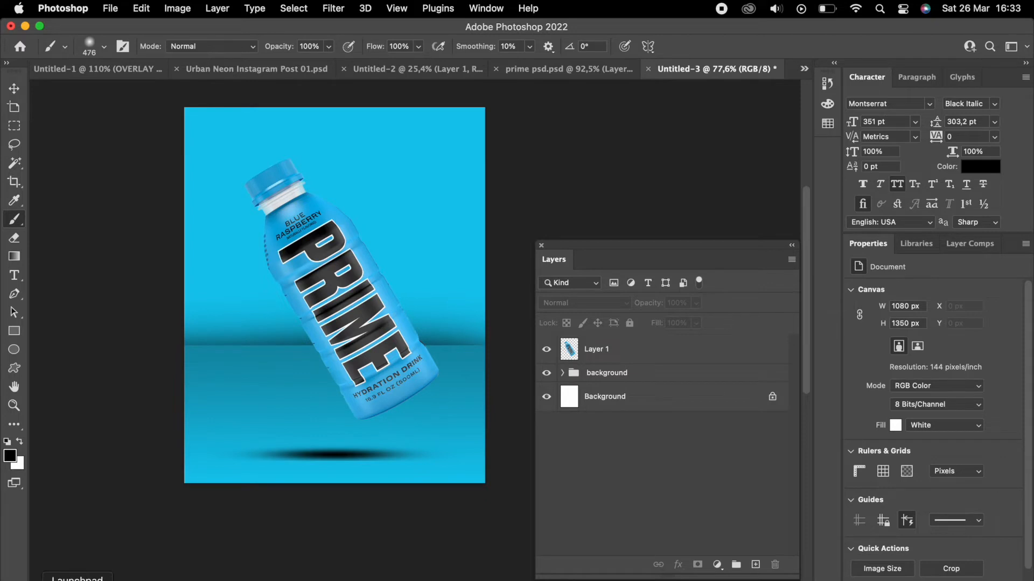
Place the water droplets image PikPng.com_money-rain-png_1114342 above the bottle at 58.70% scale, centred on the canvas.
click(48, 579)
drag(326, 356, 311, 264)
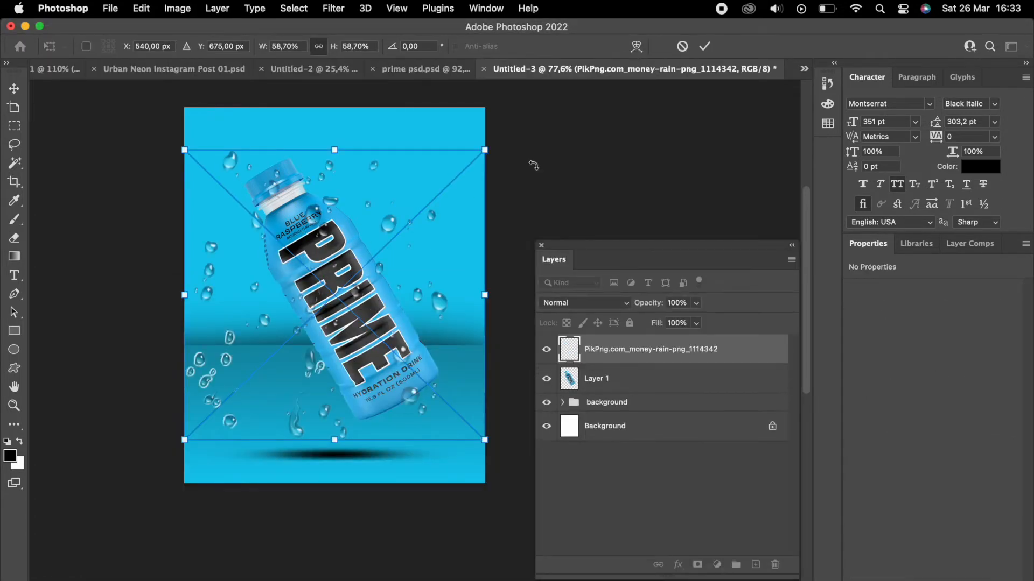
click(705, 46)
key(b)
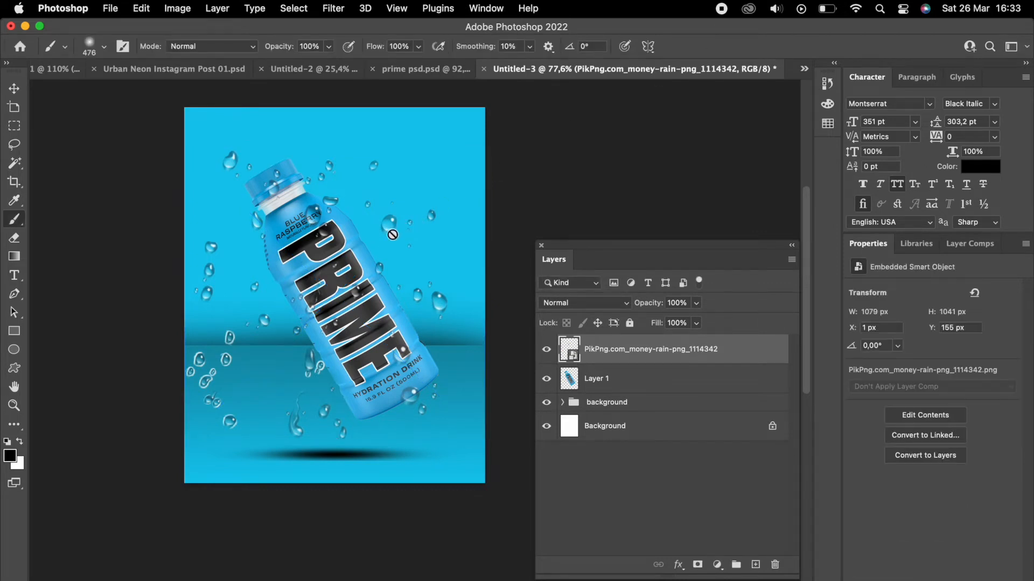
scroll(376, 243, up, 4)
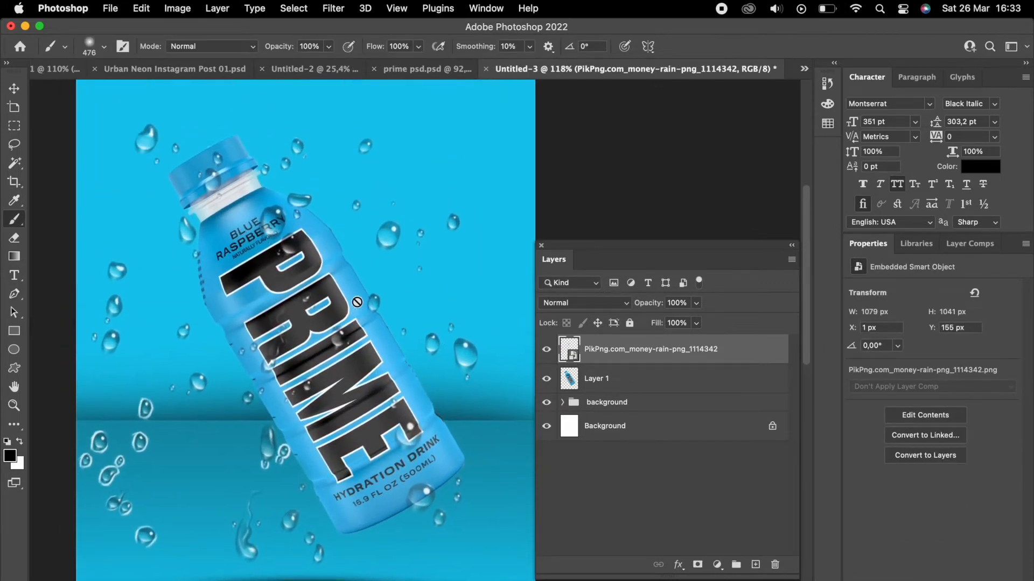
Hide the droplets layer and trace a closed Pen path around the bottle's white neck below the cap.
click(547, 349)
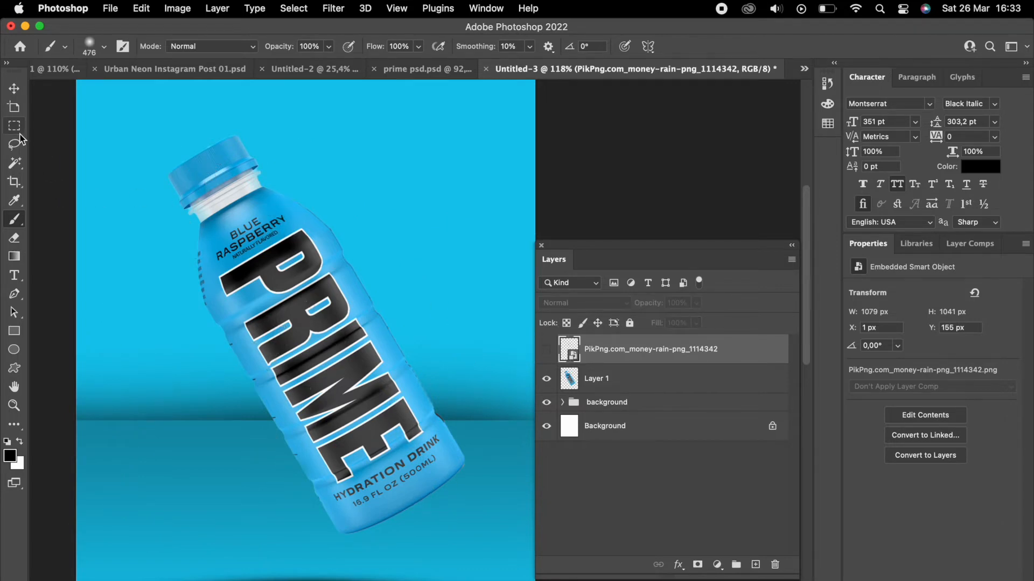
click(14, 294)
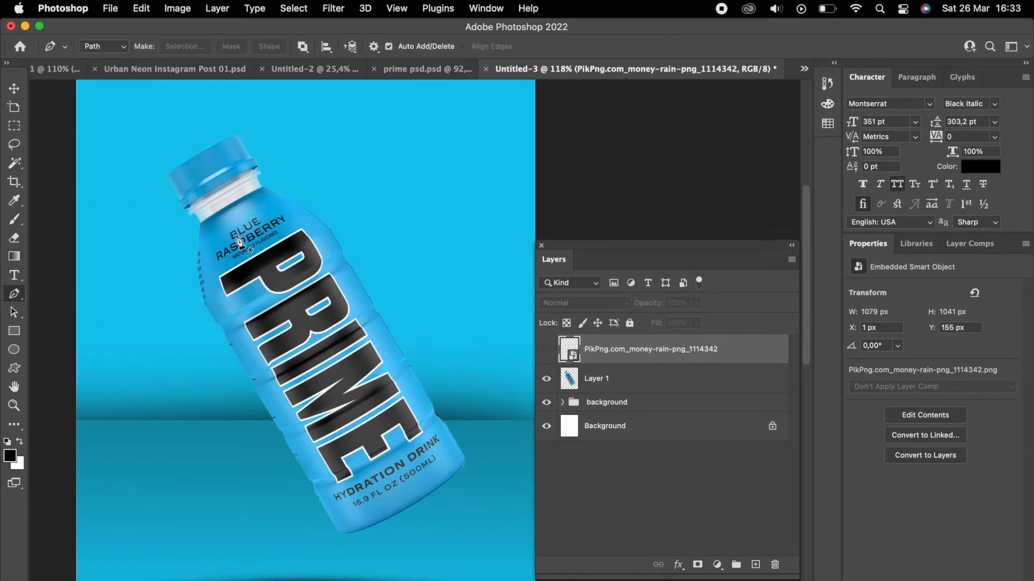
scroll(211, 196, up, 6)
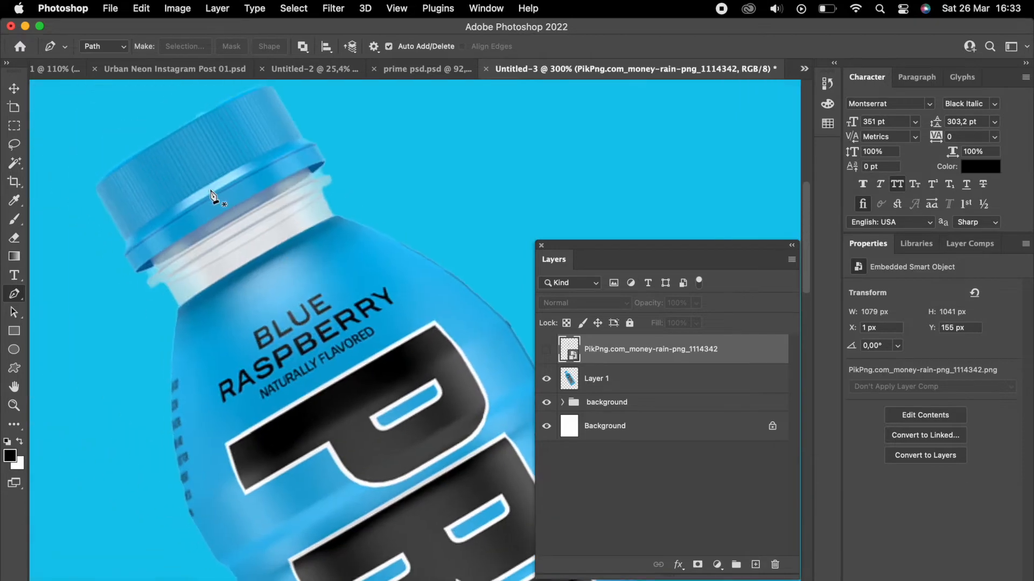
scroll(211, 196, up, 2)
click(194, 249)
drag(479, 82, 506, 154)
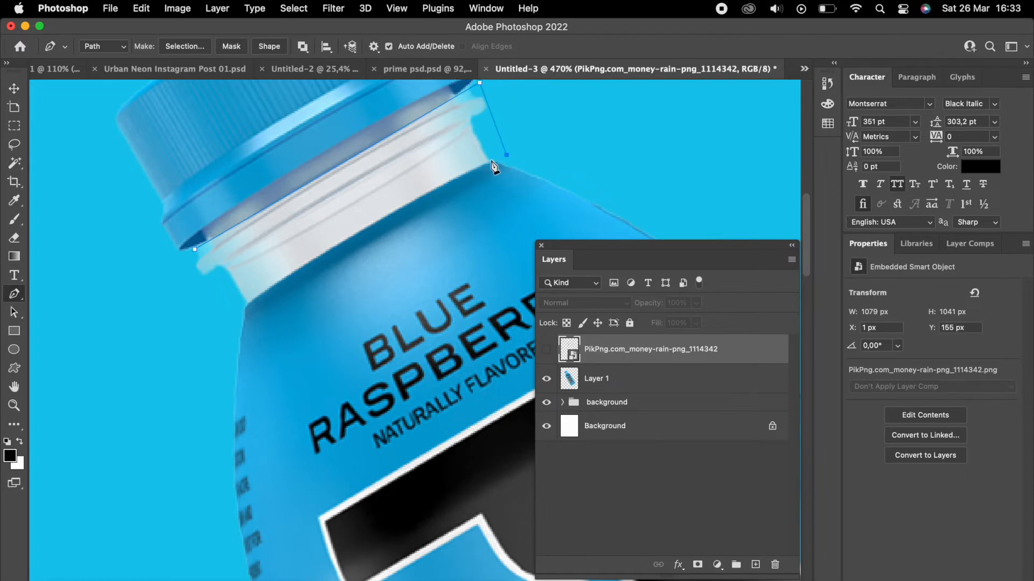
click(248, 301)
drag(233, 310, 227, 311)
click(194, 250)
Convert the neck path into a selection with 0 px feather and copy that area of Layer 1 to a new layer.
right_click(266, 254)
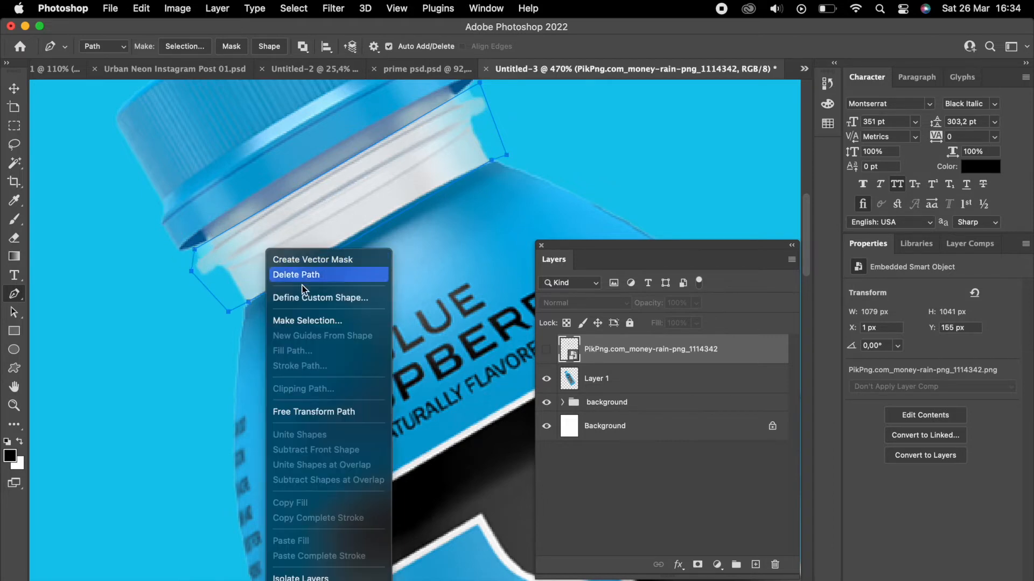
click(314, 323)
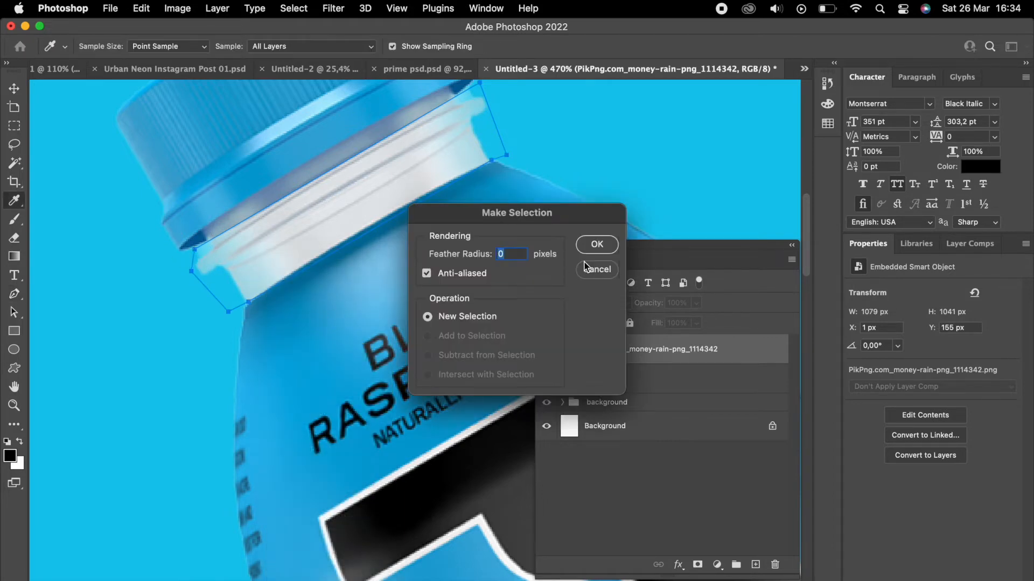
click(601, 248)
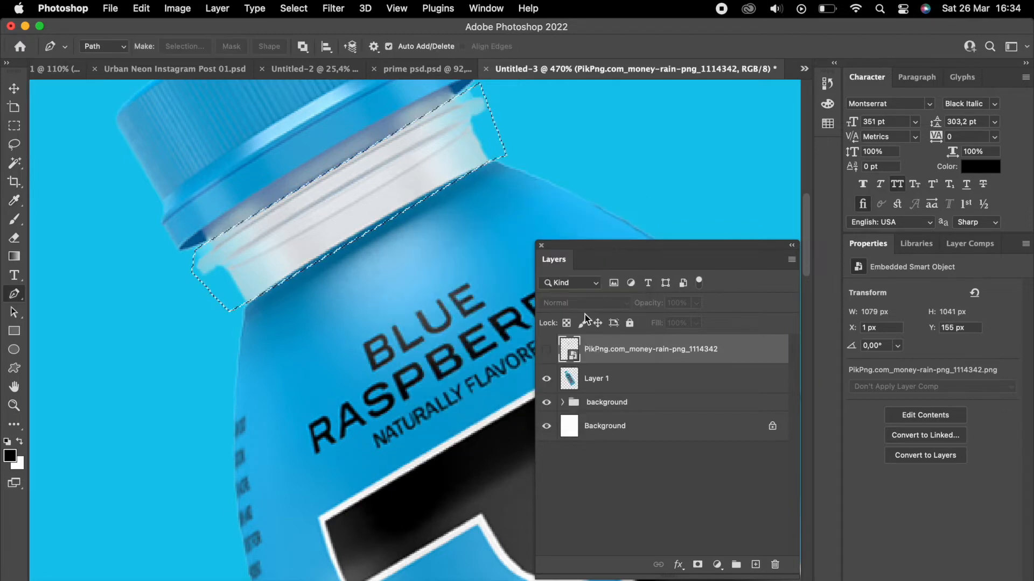
click(582, 379)
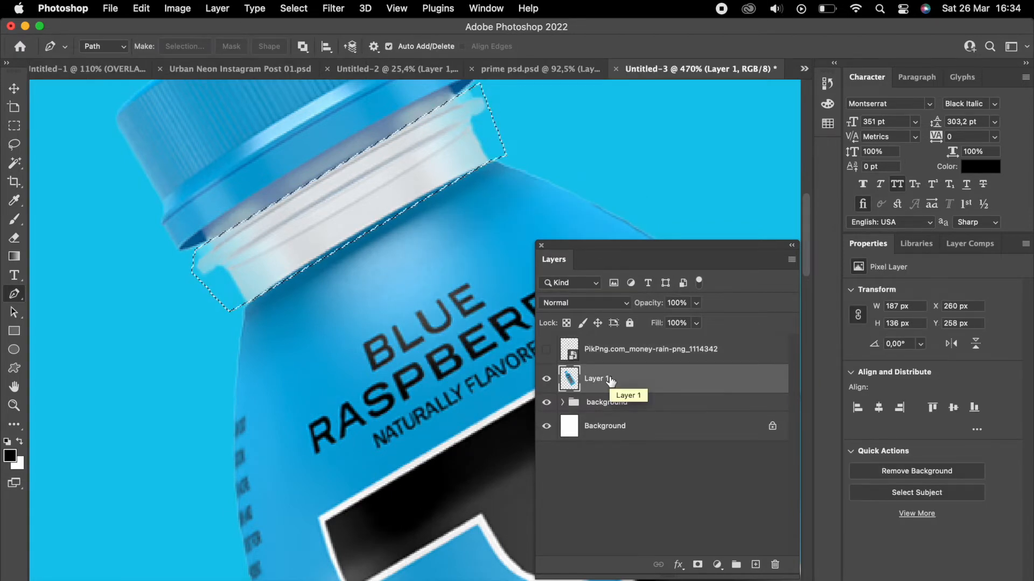
key(super+j)
Trace a second closed Pen path around the bottle neck with Layer 1 active.
click(591, 419)
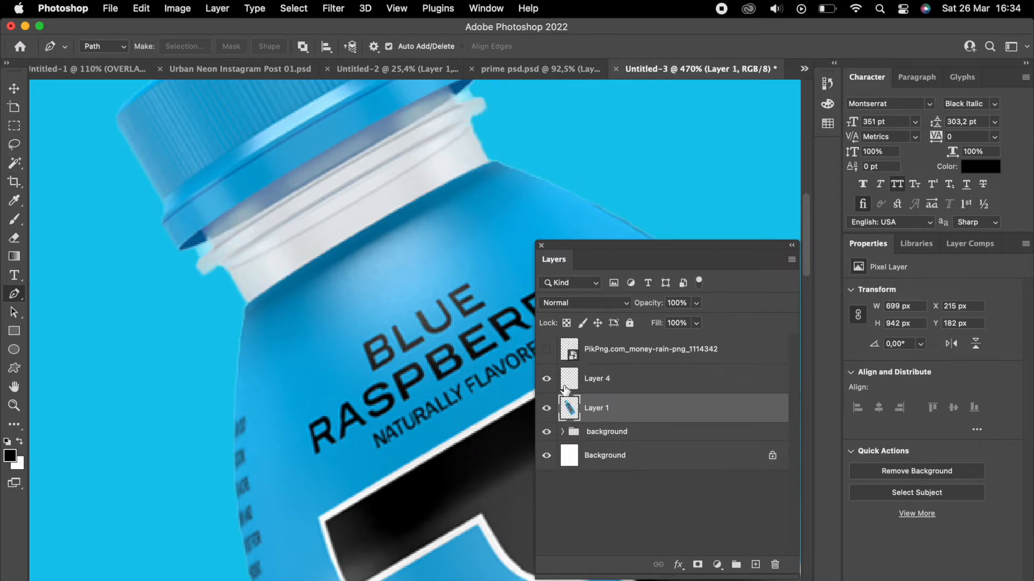
click(193, 252)
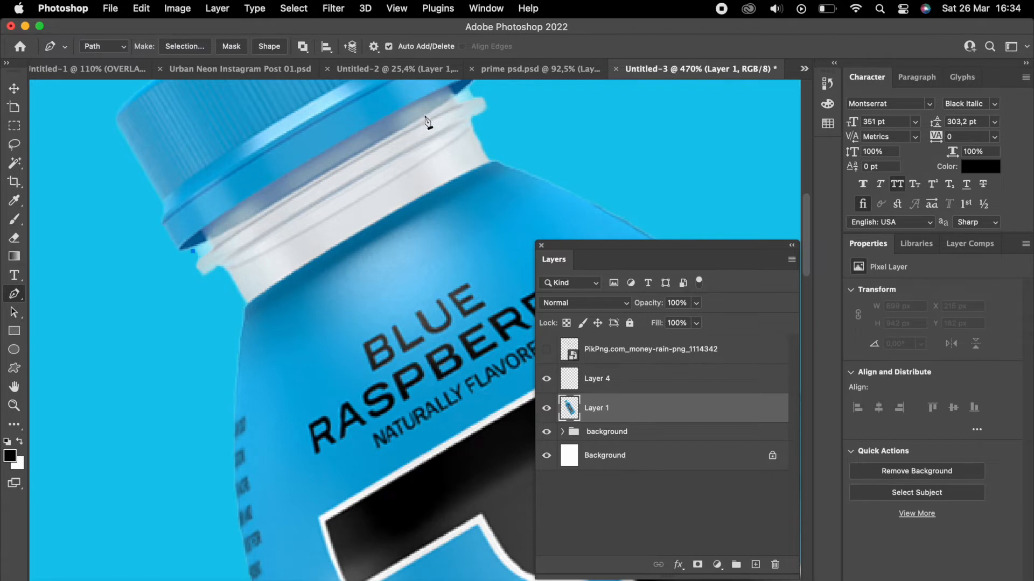
drag(474, 93, 489, 85)
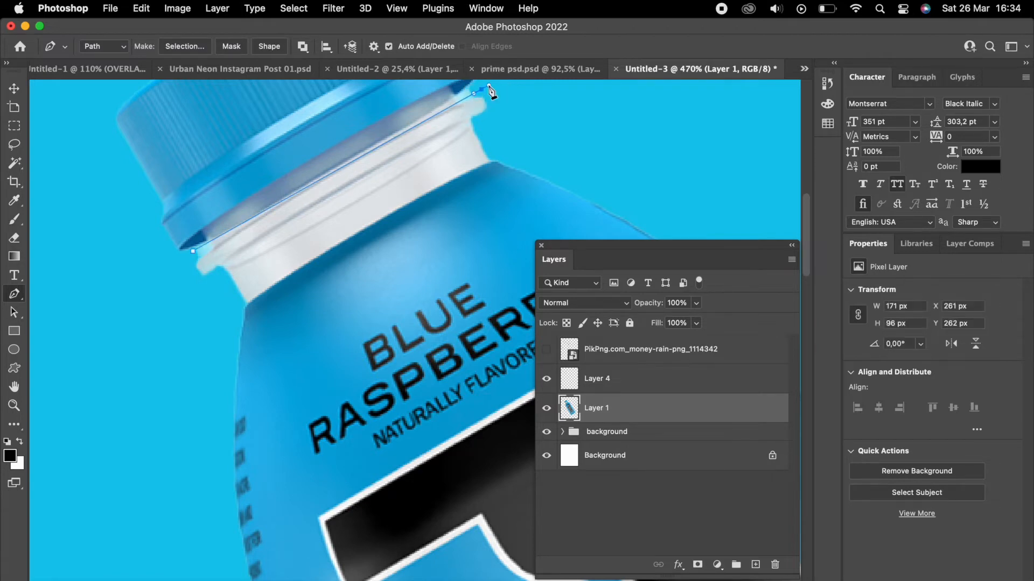
key(super+z)
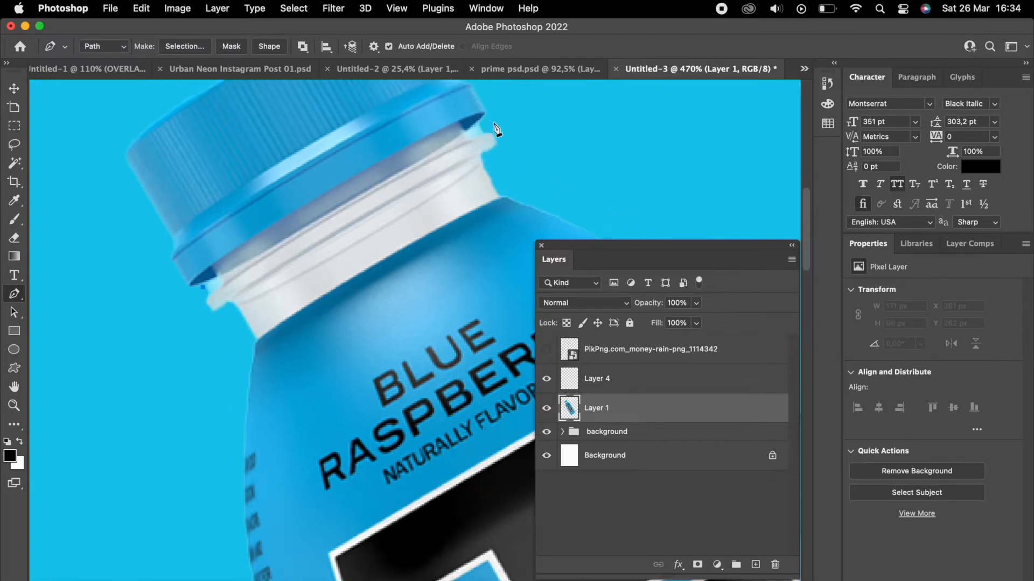
click(495, 121)
click(501, 193)
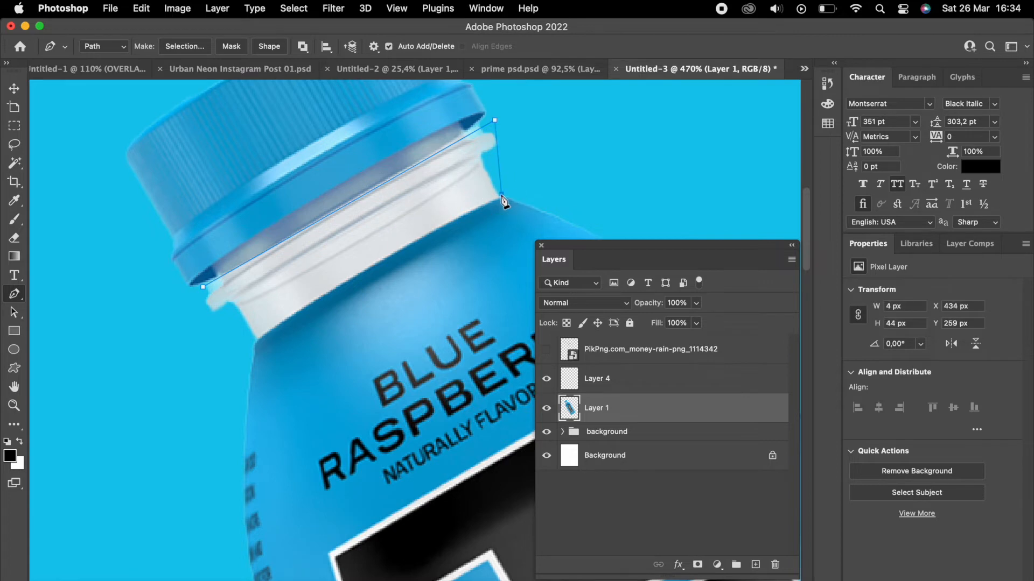
click(255, 339)
click(224, 337)
click(203, 287)
drag(210, 305, 188, 309)
Turn the second neck path into a selection with 0 px feather, delete the neck from Layer 1 and deselect.
right_click(255, 298)
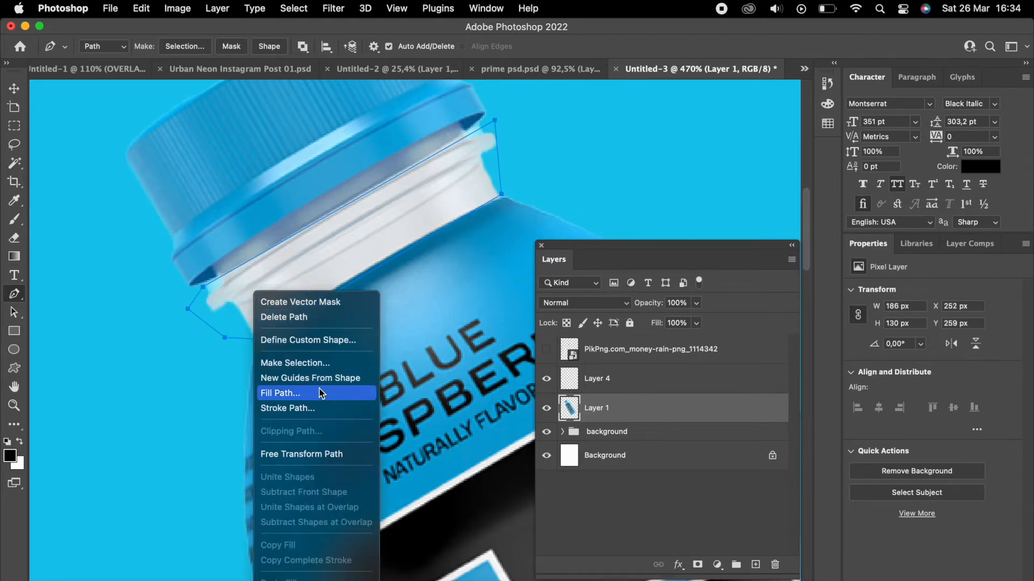
click(326, 361)
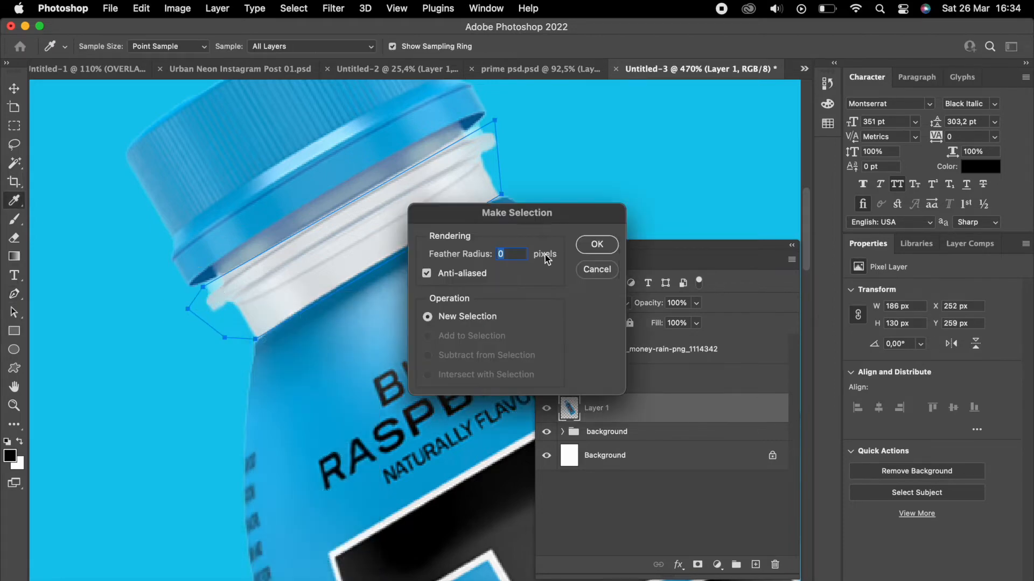
click(595, 244)
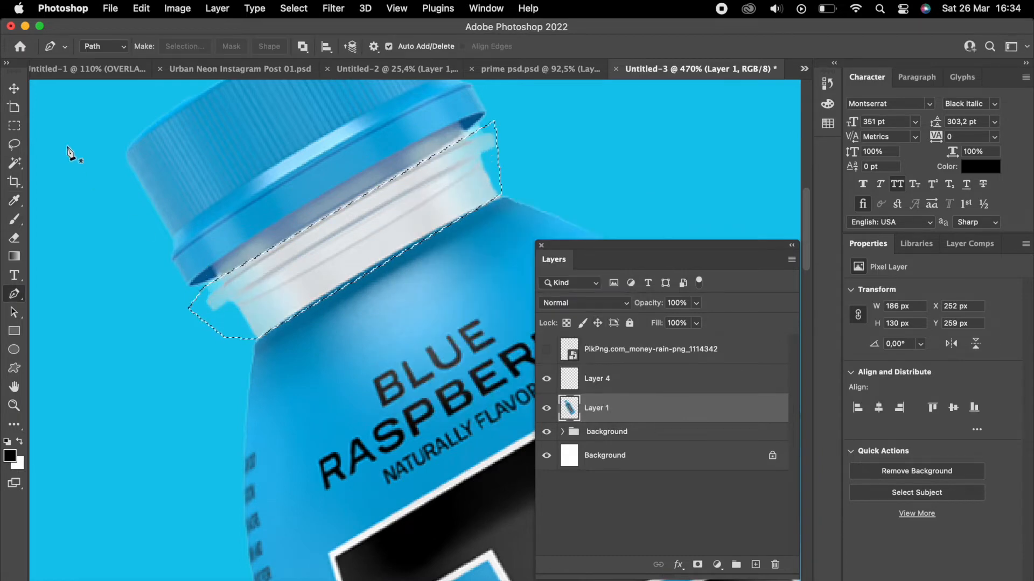
click(14, 125)
click(200, 149)
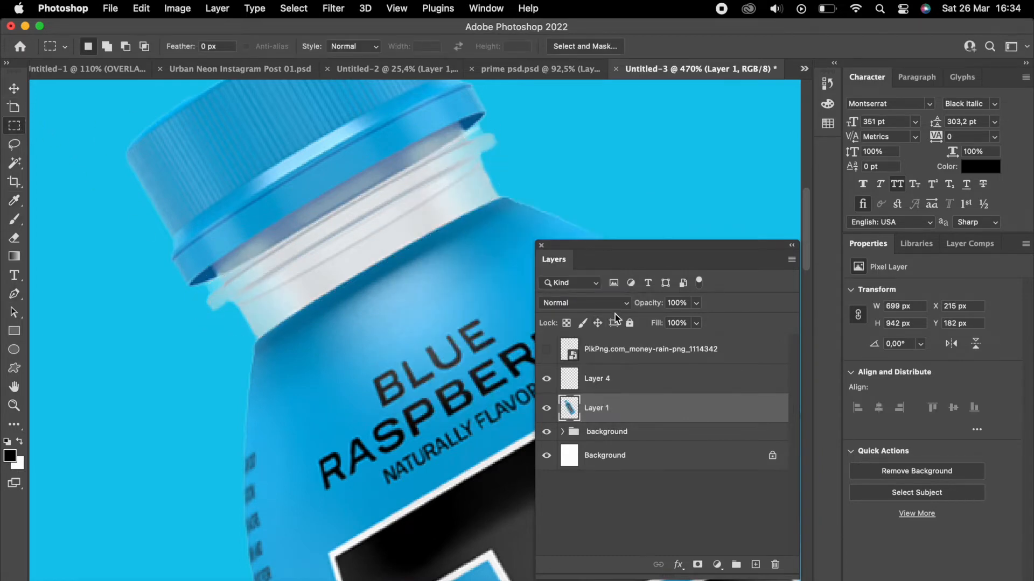
Set the blend mode of the copied neck, Layer 4, to Multiply.
click(595, 376)
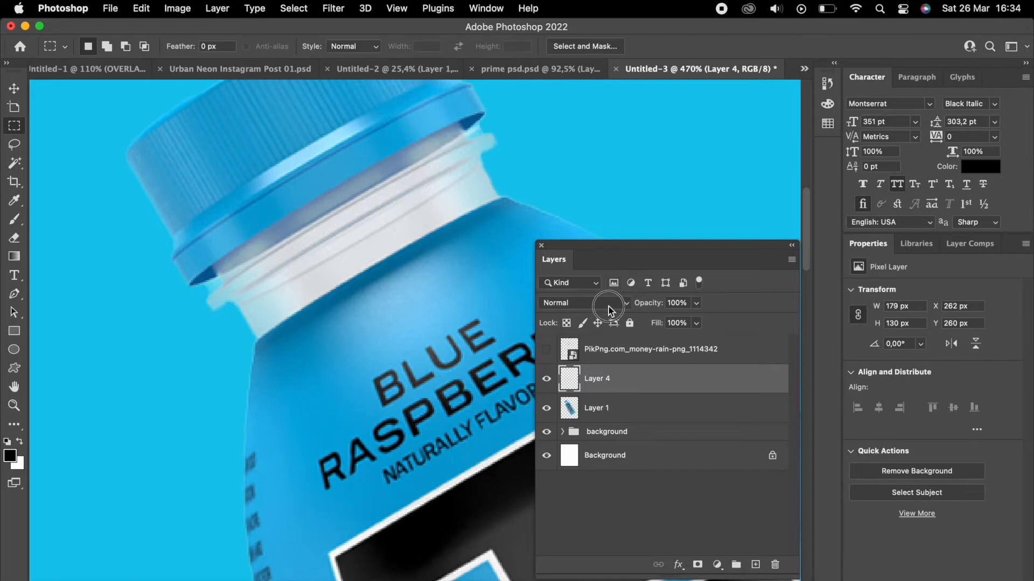
click(608, 303)
click(589, 353)
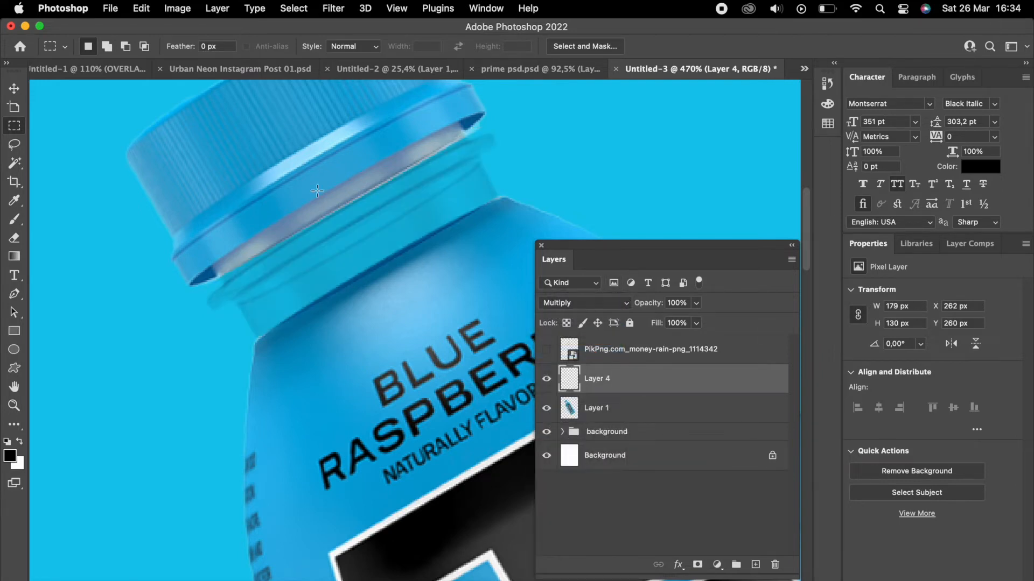
Show the water droplets layer, scale it to 46.03% and rotate it to 120.80° around the bottle.
scroll(317, 191, down, 10)
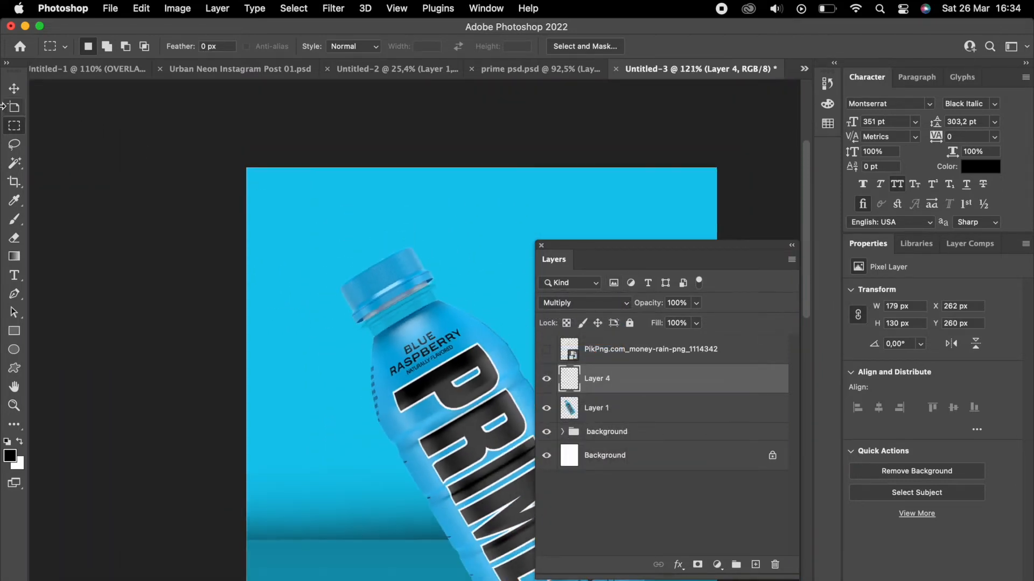
scroll(300, 233, down, 3)
scroll(300, 233, down, 2)
click(546, 349)
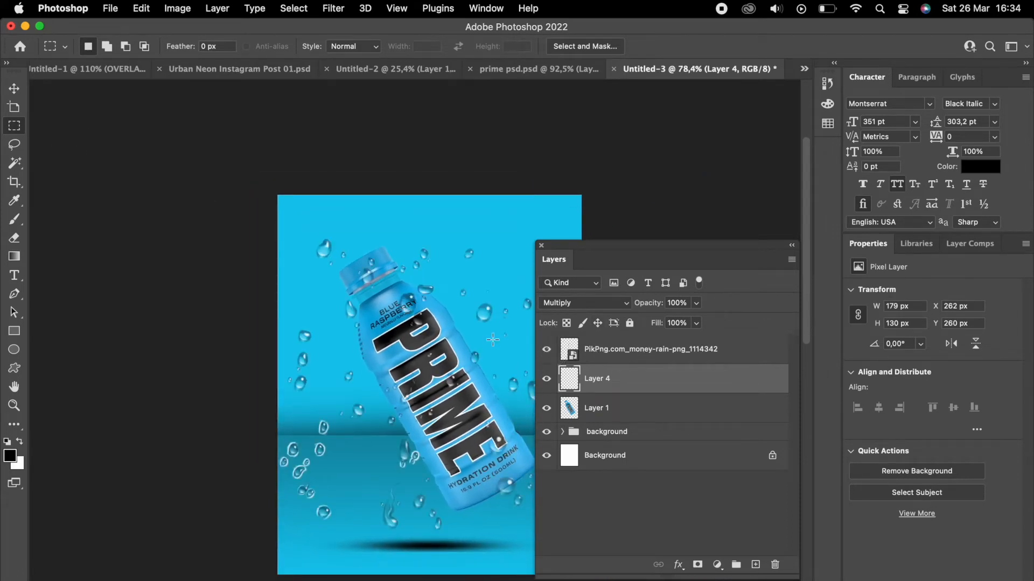
scroll(426, 317, up, 3)
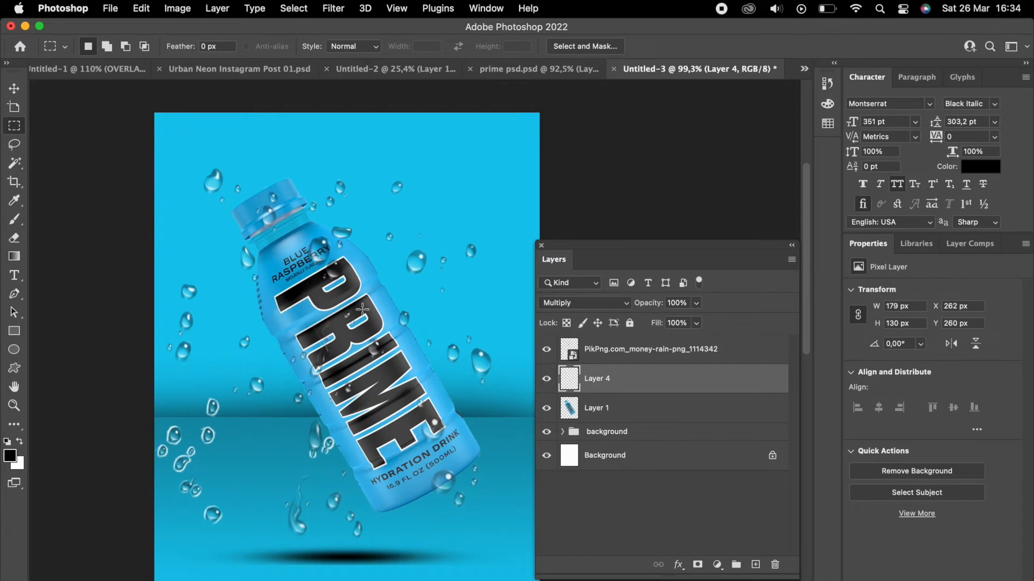
scroll(362, 308, up, 3)
click(620, 350)
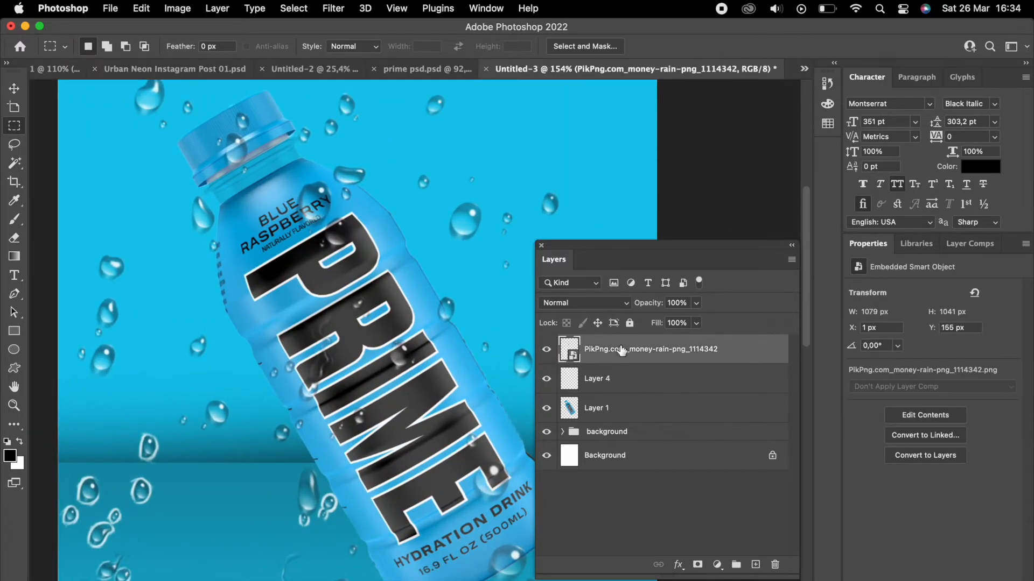
key(super+t)
scroll(469, 279, down, 3)
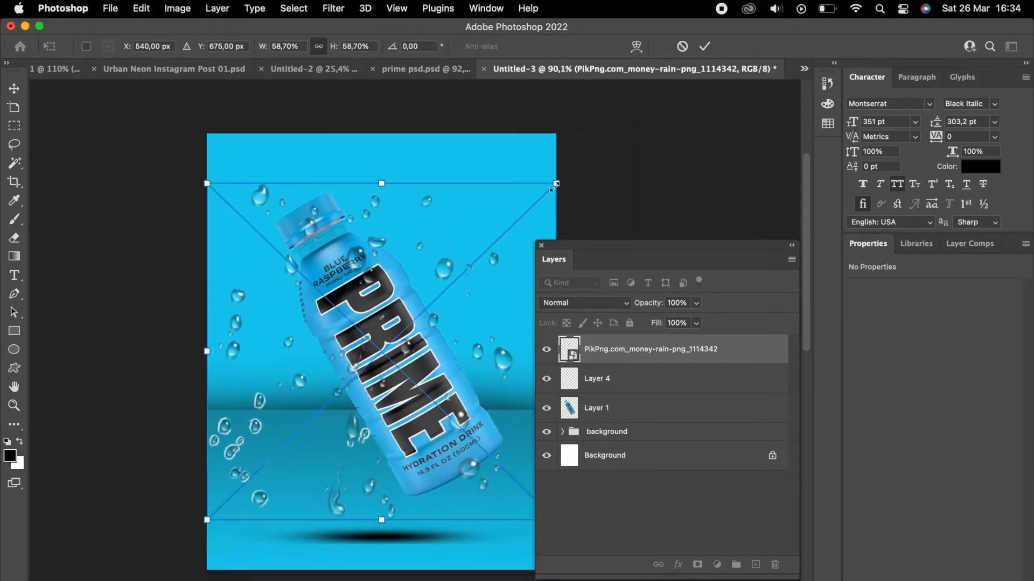
drag(557, 185, 518, 219)
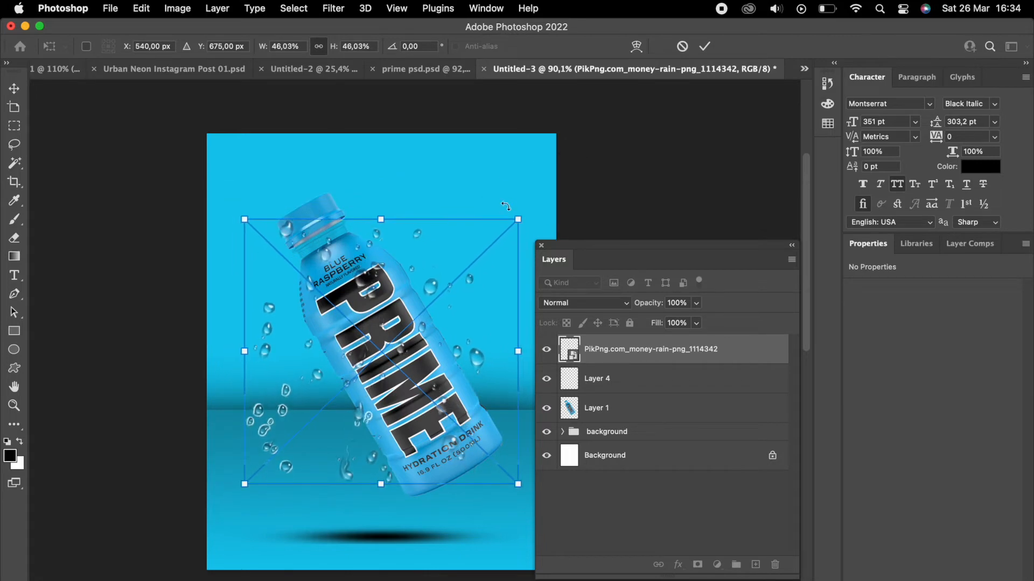
drag(544, 185, 425, 530)
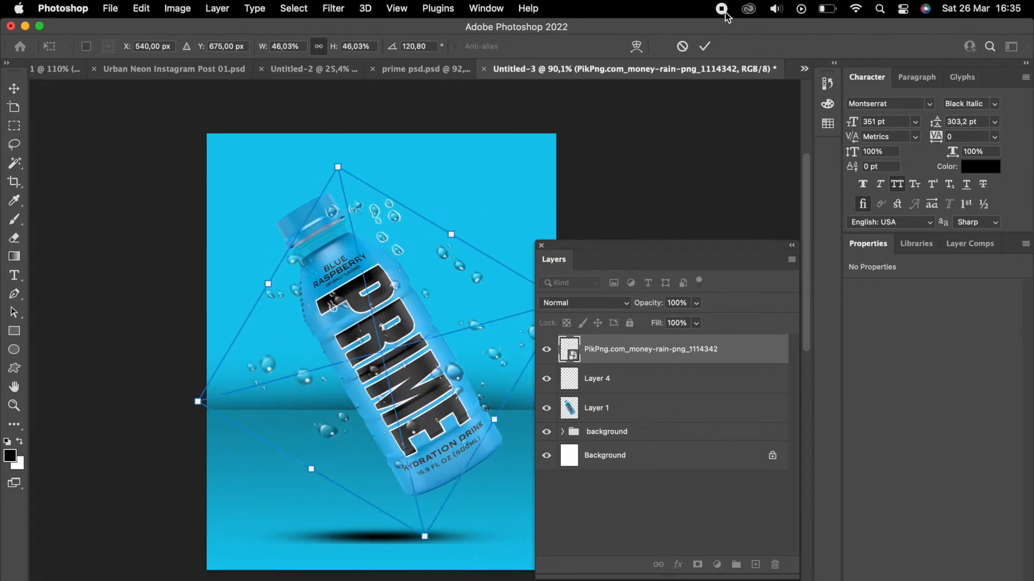
click(704, 46)
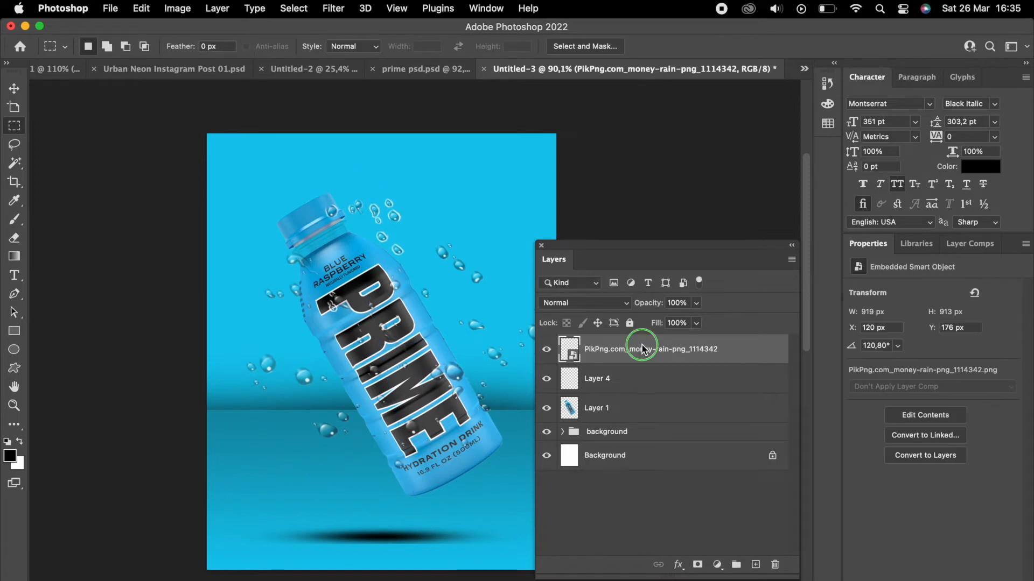
Try to clip the water droplets layer to Layer 4, and release the clipping mask again.
right_click(642, 344)
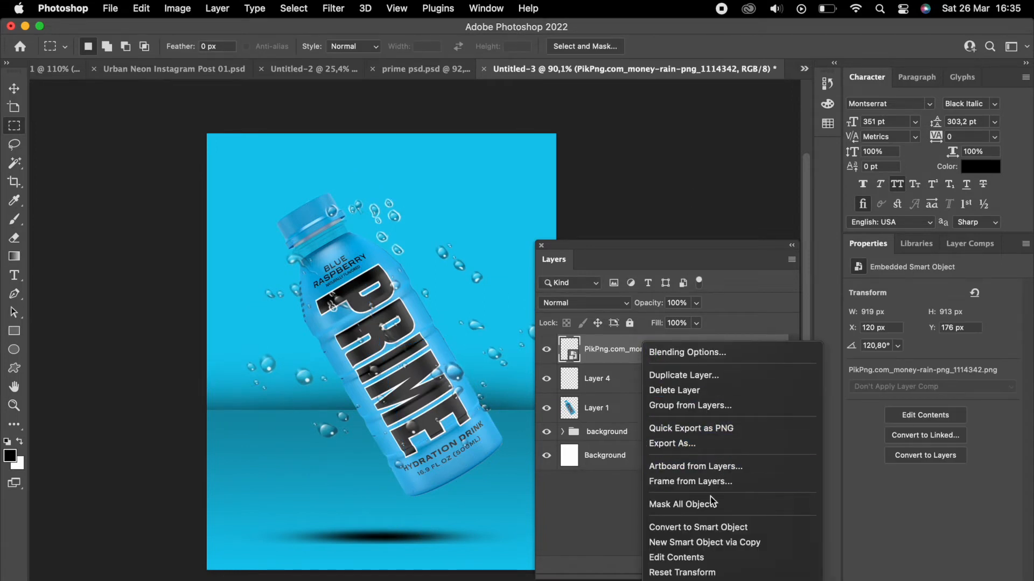
scroll(706, 454, down, 3)
scroll(705, 454, down, 2)
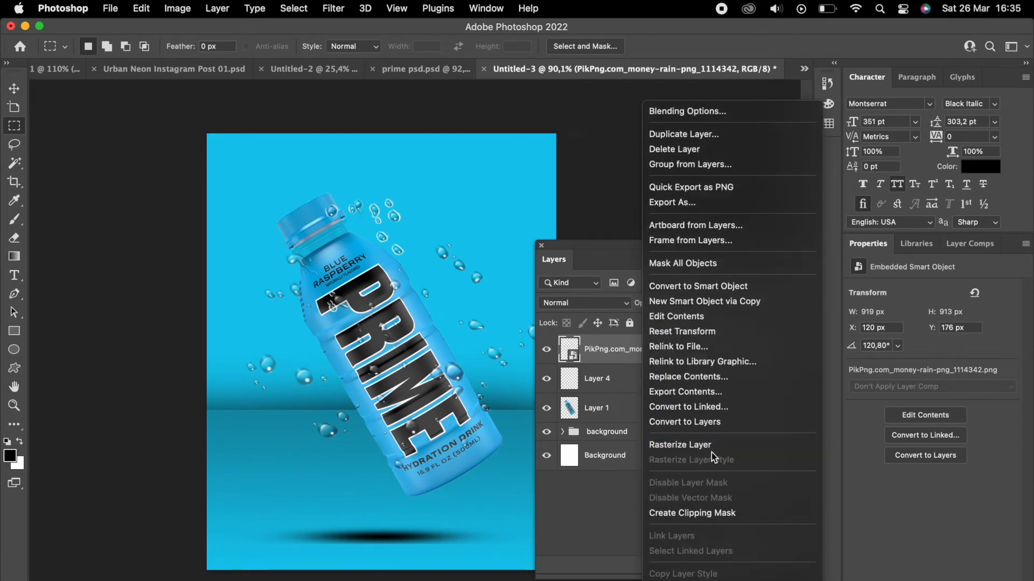
click(704, 514)
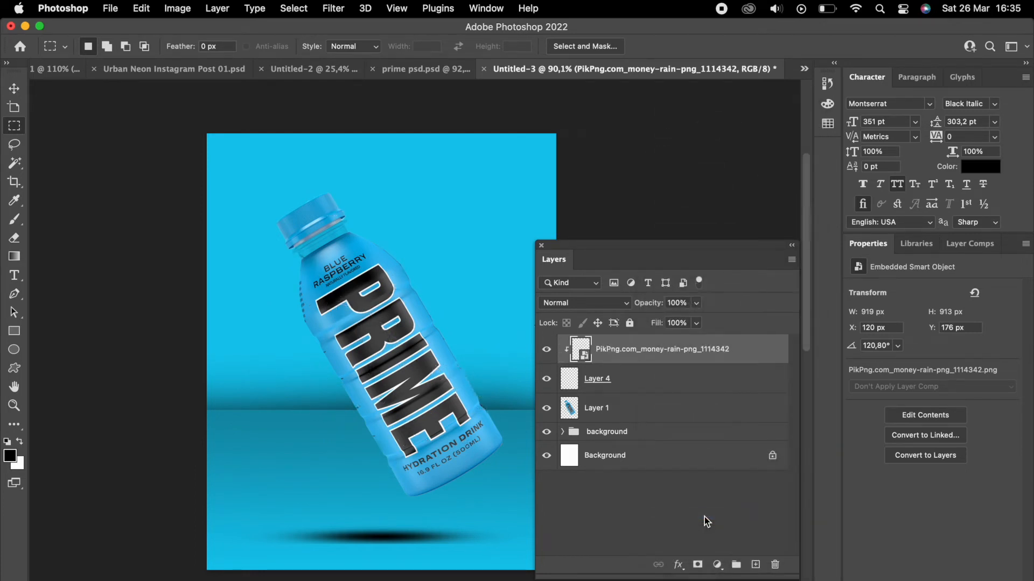
key(super+alt+g)
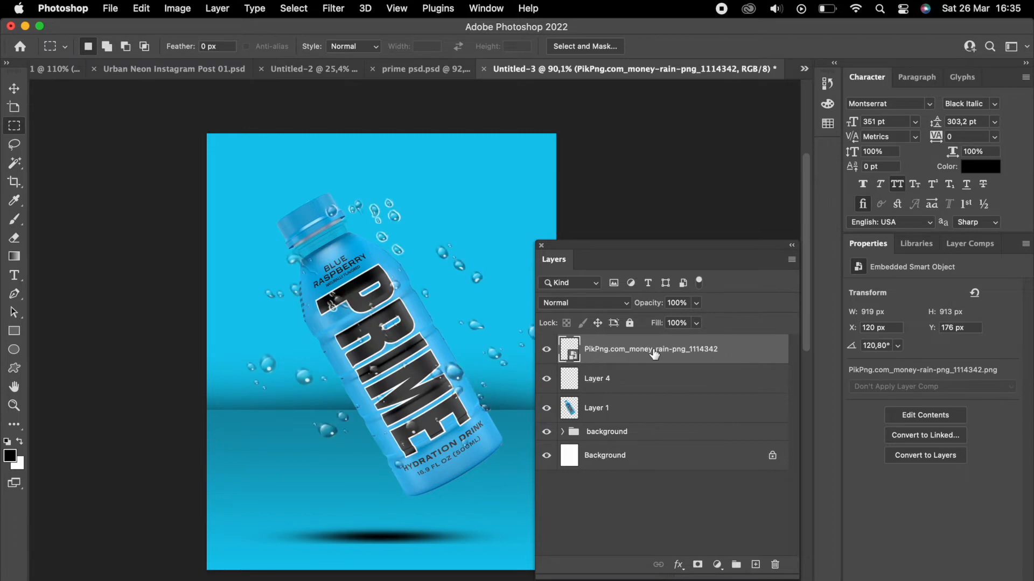
Place the water droplets layer directly above Layer 1 and clip it to the bottle.
drag(654, 353, 651, 380)
right_click(650, 380)
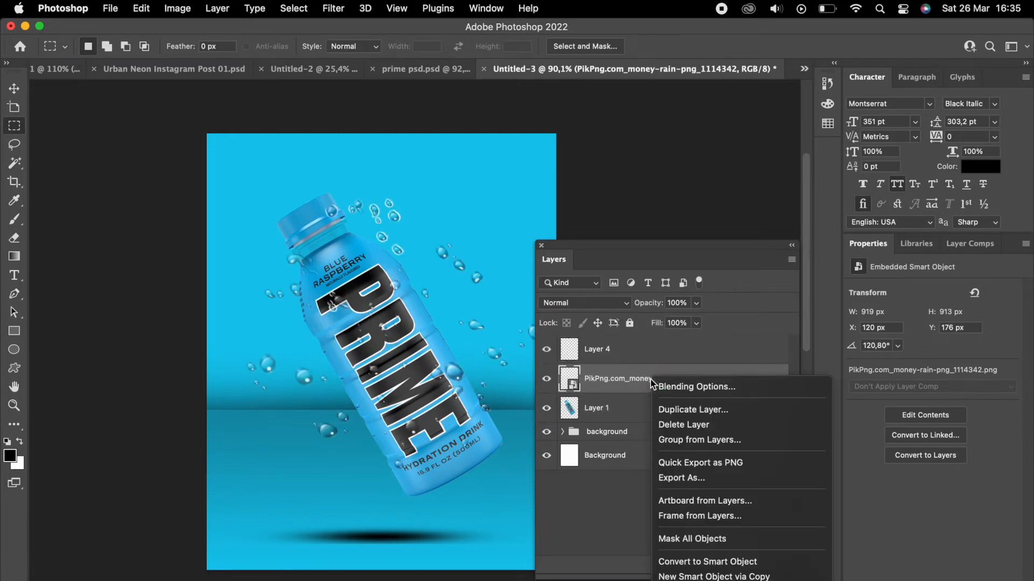
scroll(721, 473, down, 10)
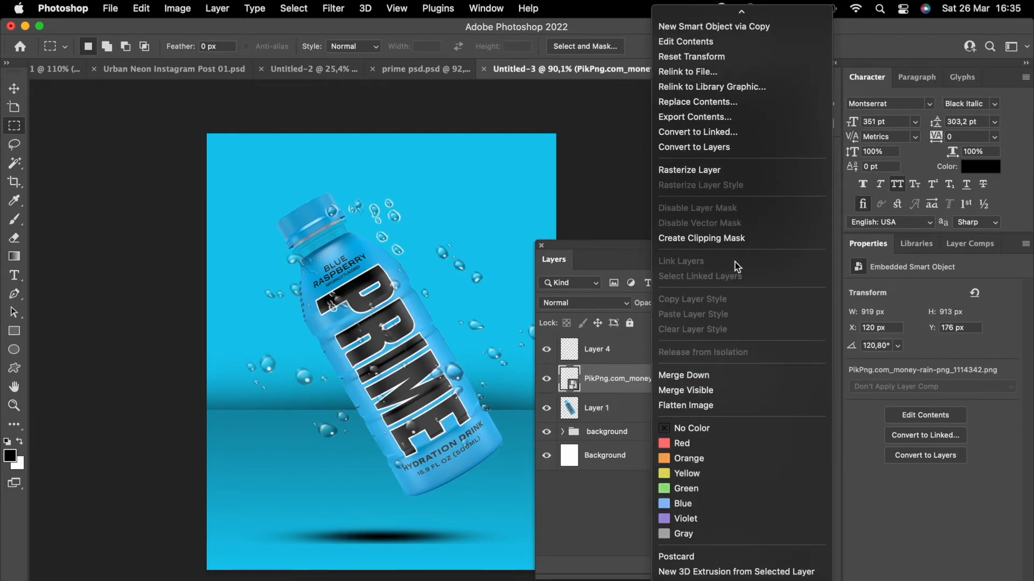
click(733, 240)
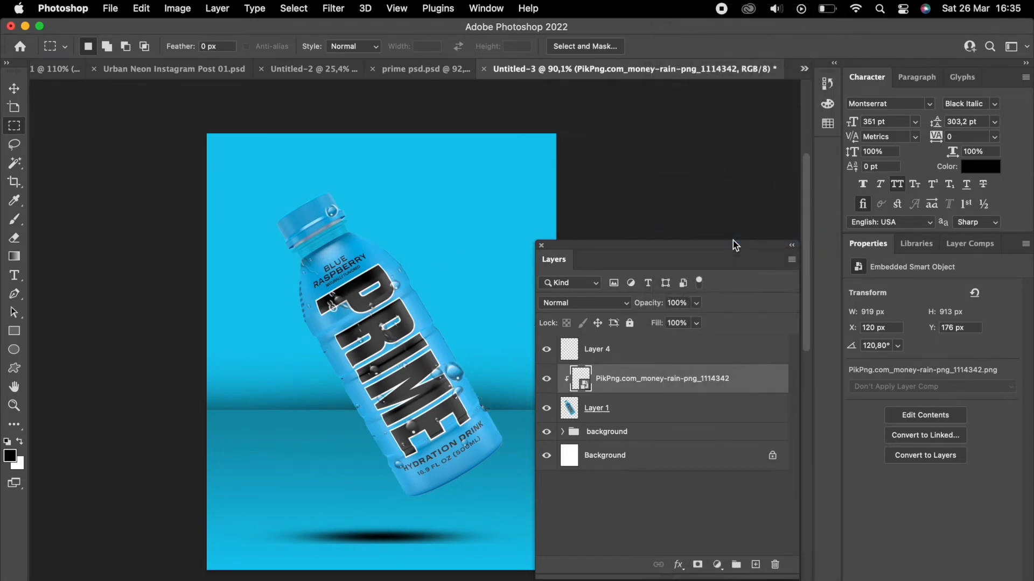
Rotate the clipped water droplets to 53.02° over the bottle, keeping their 46.03% scale.
key(super+t)
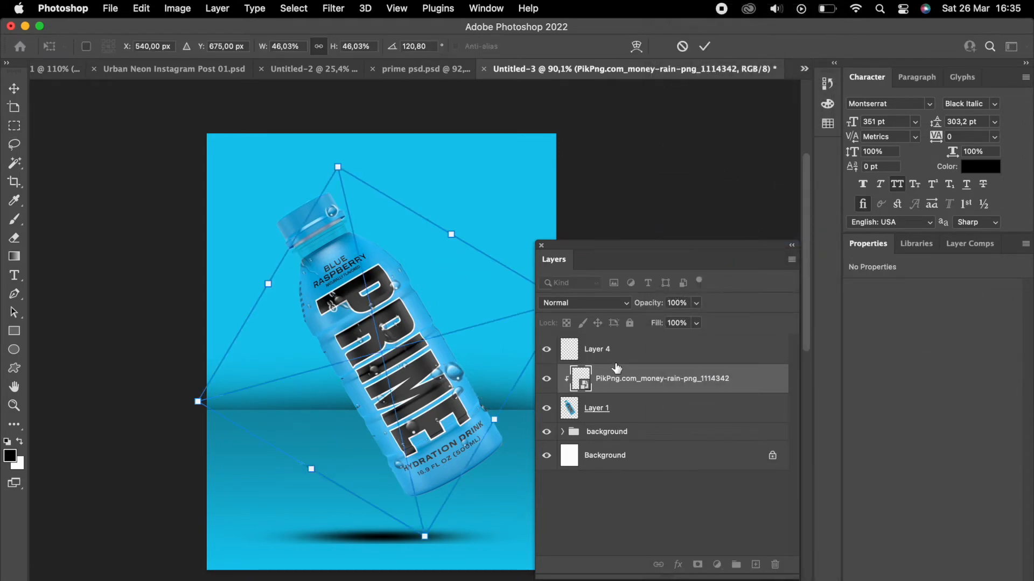
drag(341, 164, 193, 258)
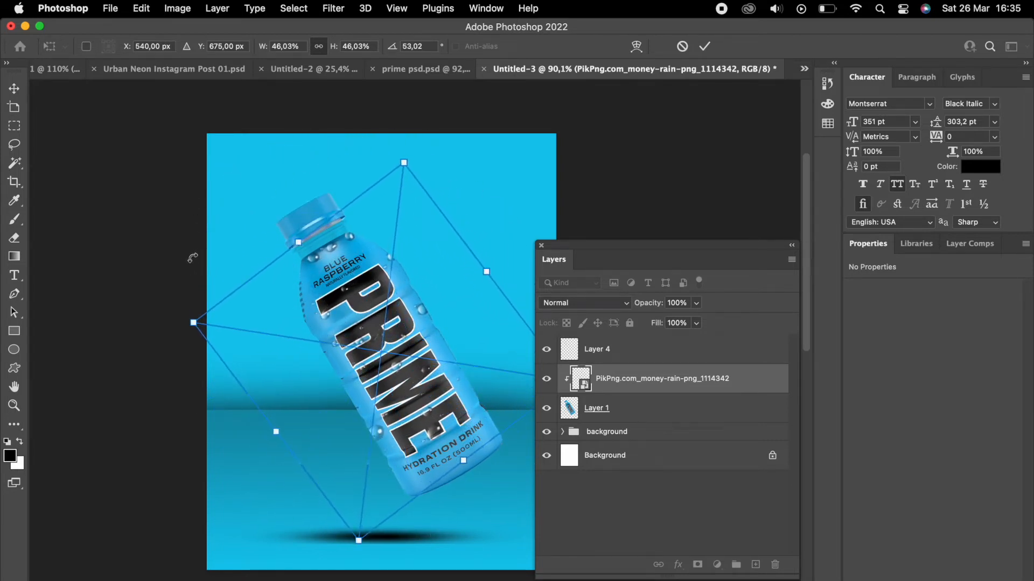
click(705, 46)
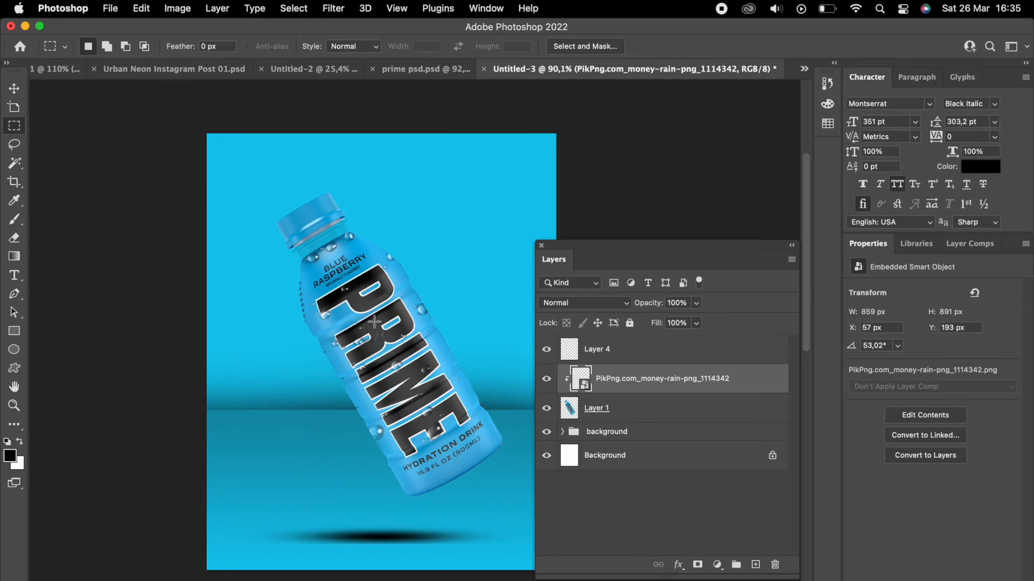
Add a Curves adjustment with points at input 44, output 21 and input 201, output 189.
scroll(374, 322, up, 3)
scroll(351, 334, down, 3)
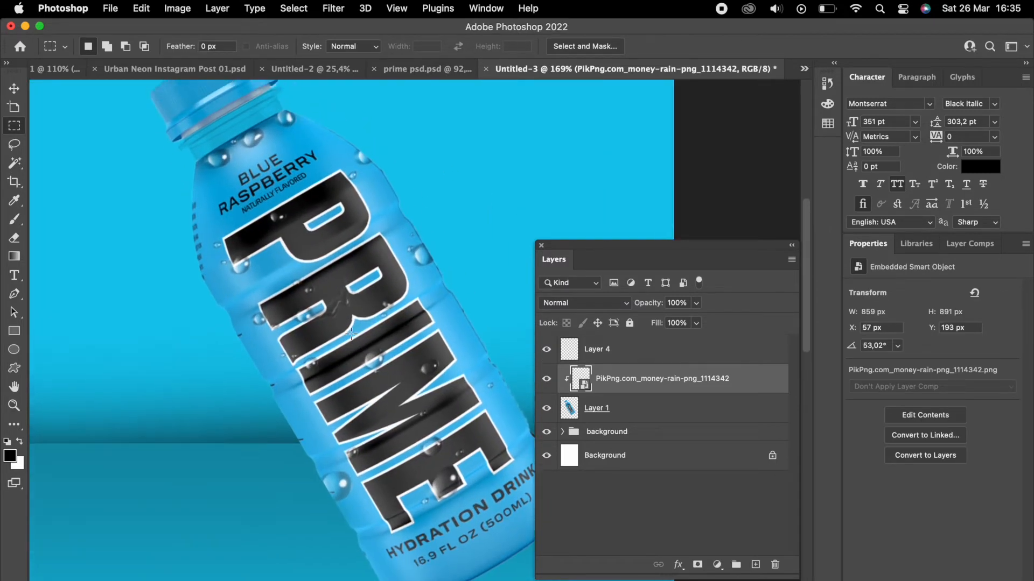
scroll(351, 333, left, 3)
scroll(351, 334, down, 4)
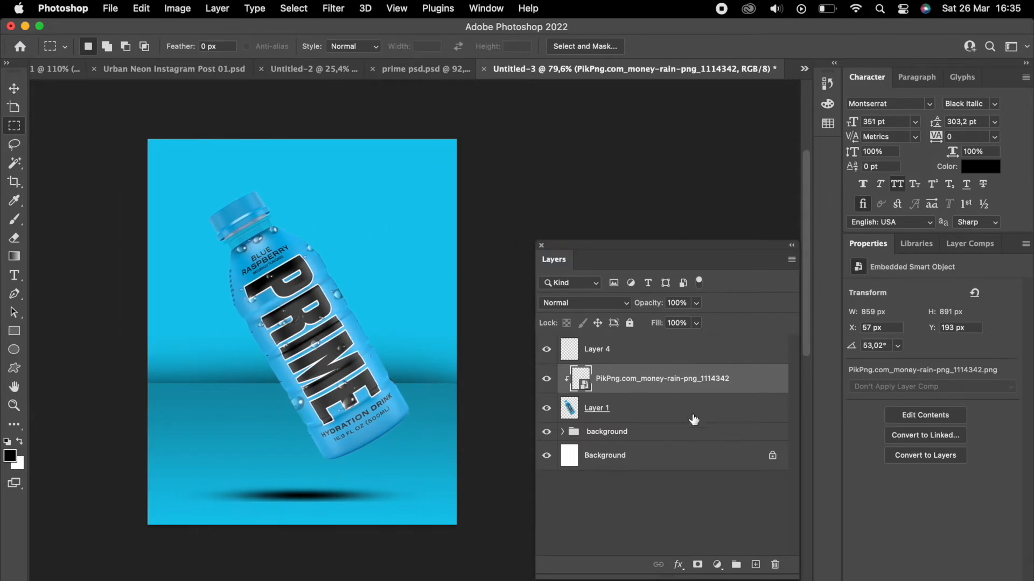
click(719, 565)
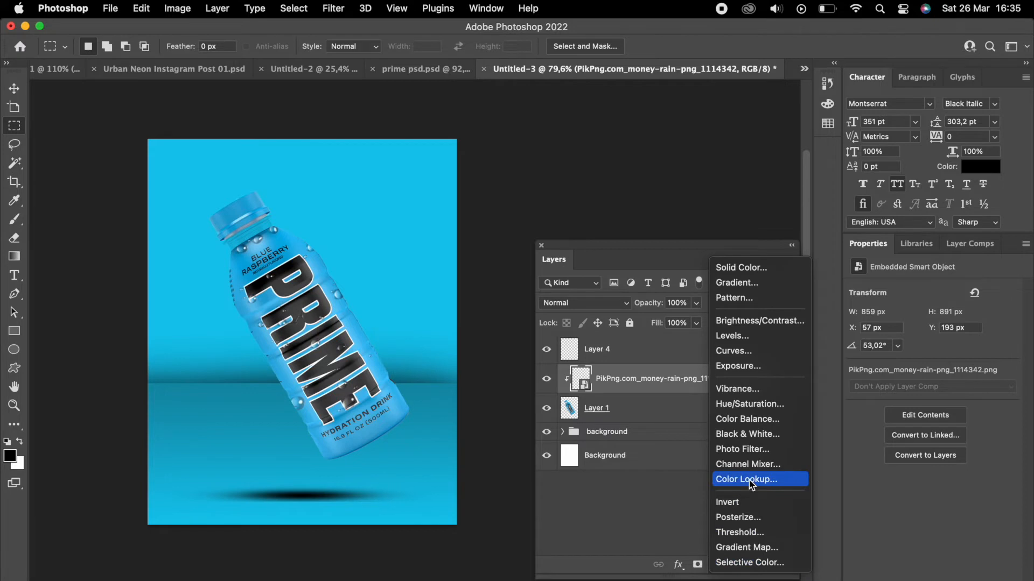
click(766, 352)
drag(905, 431, 906, 441)
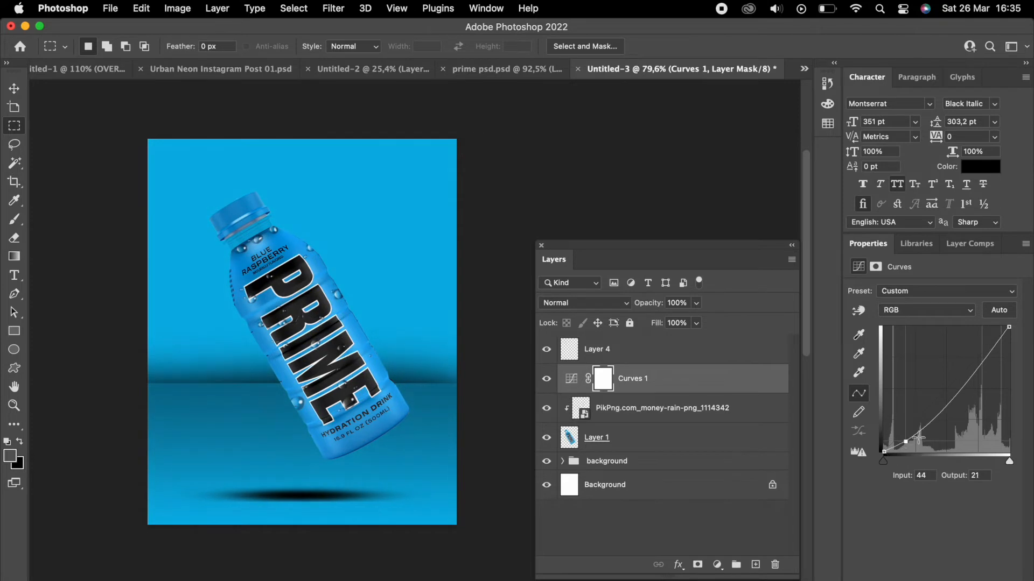
drag(982, 358, 983, 358)
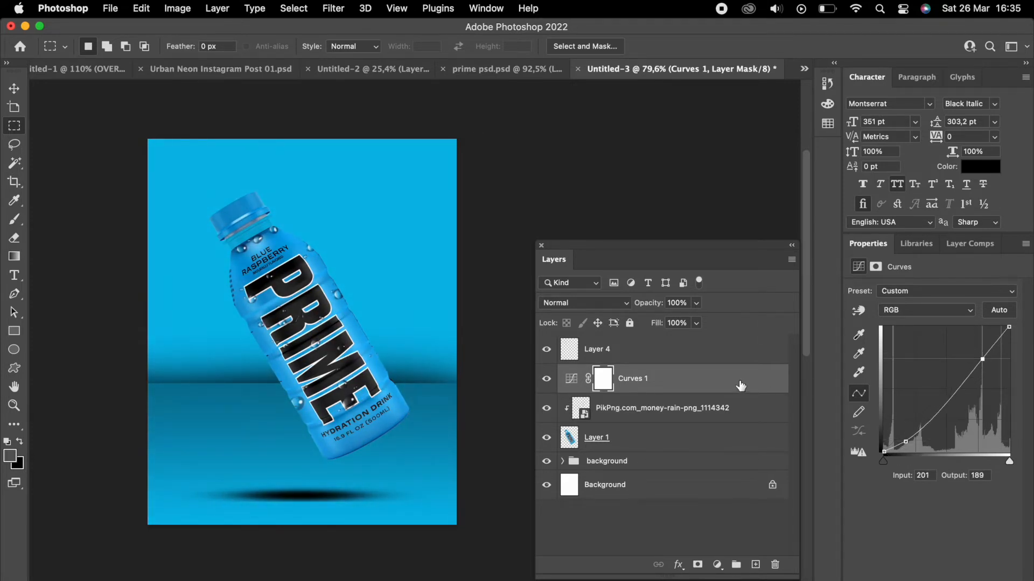
Place the Curves adjustment beneath the droplets layer so it clips to the bottle, and compare the image with and without it.
drag(736, 383, 715, 427)
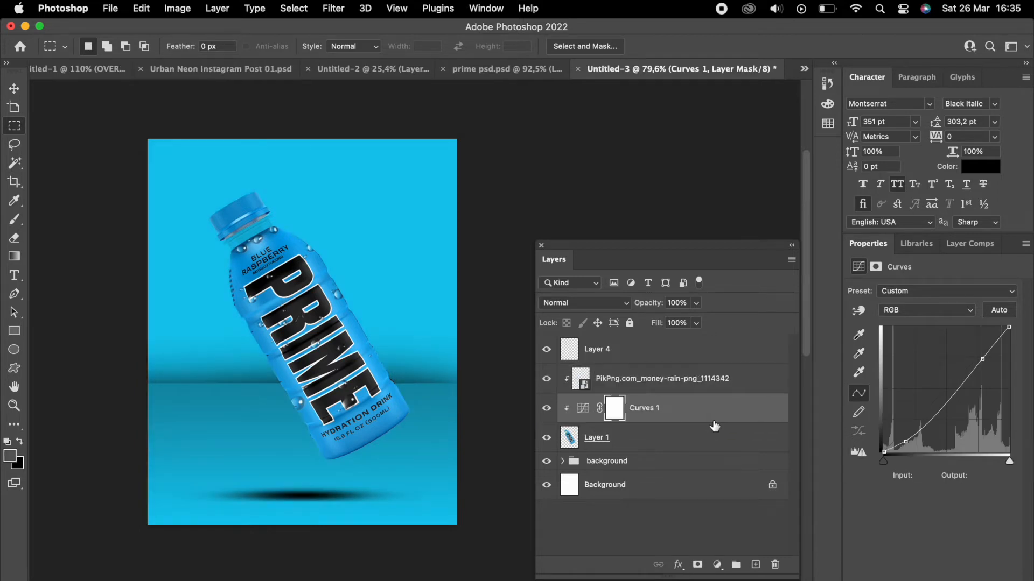
click(547, 408)
click(547, 408)
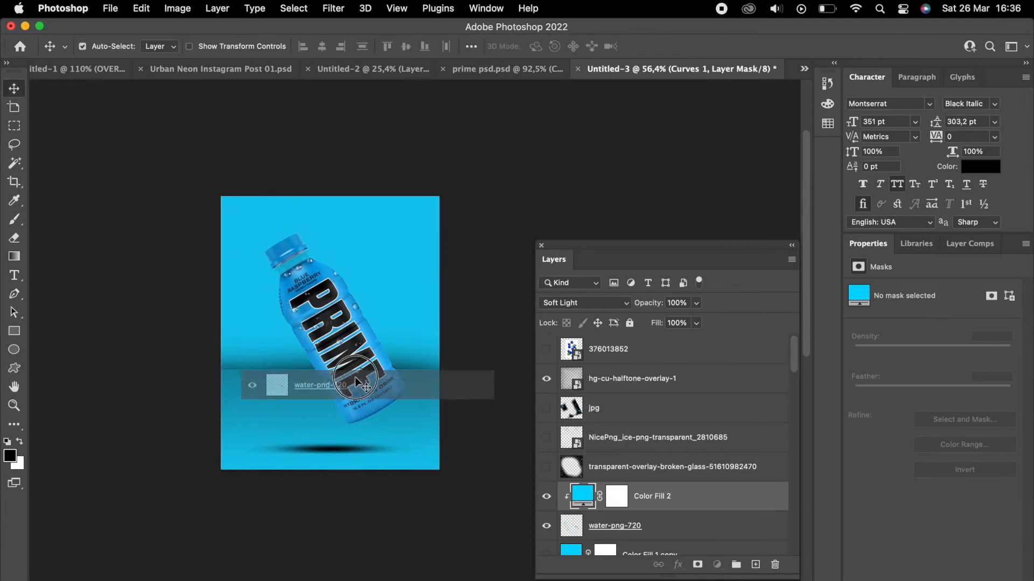
Try to place the water-png-720 splash layer inside the bottle's clipping group, and delete it again.
drag(354, 377, 360, 381)
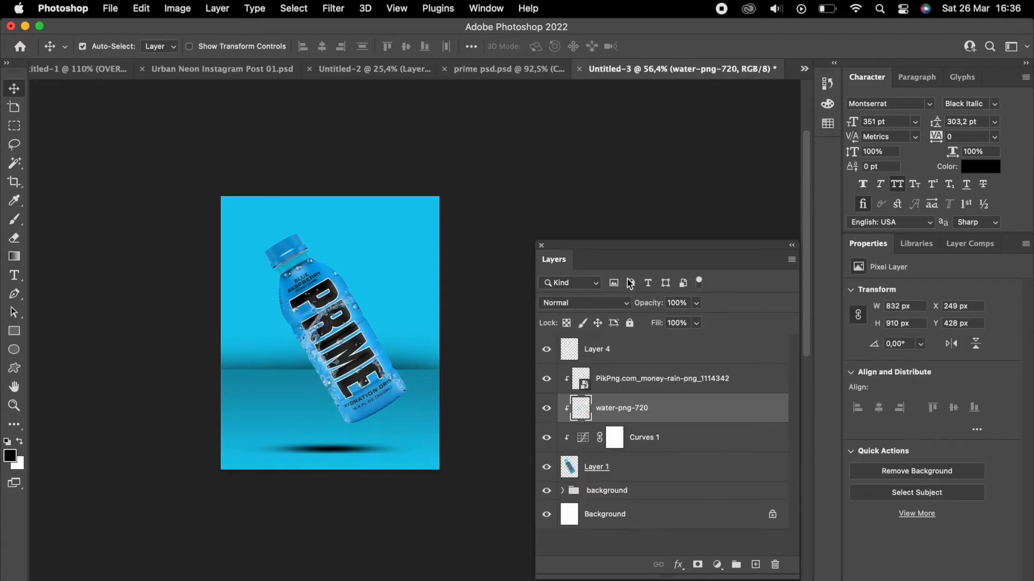
key(Delete)
Copy the water-png-720 splash layer from prime psd.psd into the poster above Layer 4.
click(641, 351)
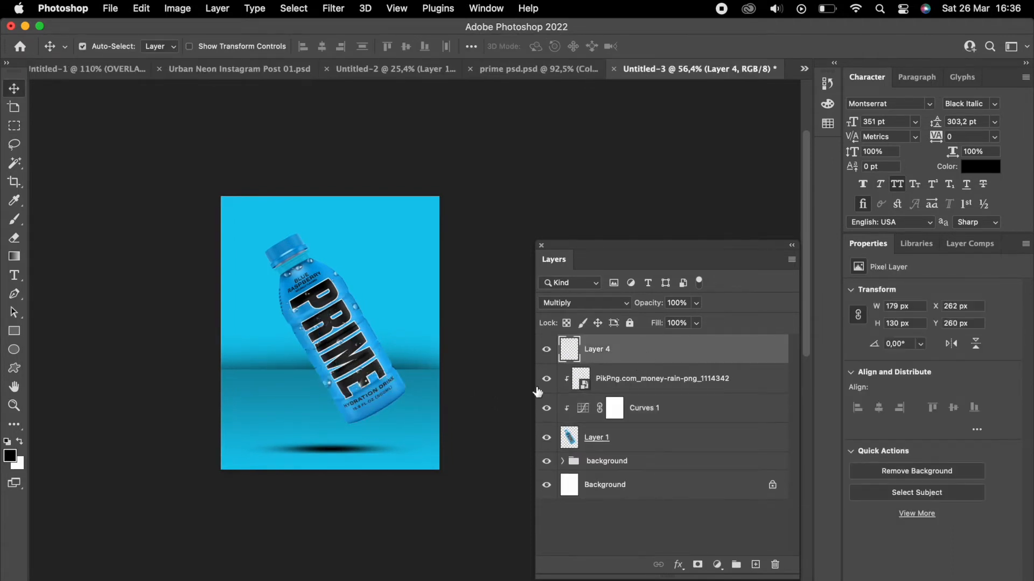
click(575, 75)
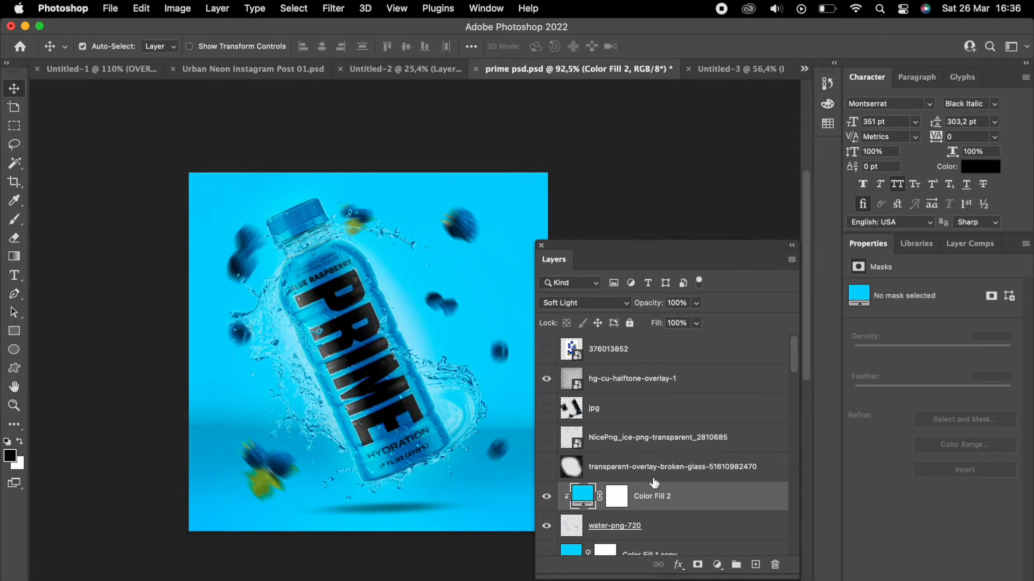
drag(662, 526, 371, 344)
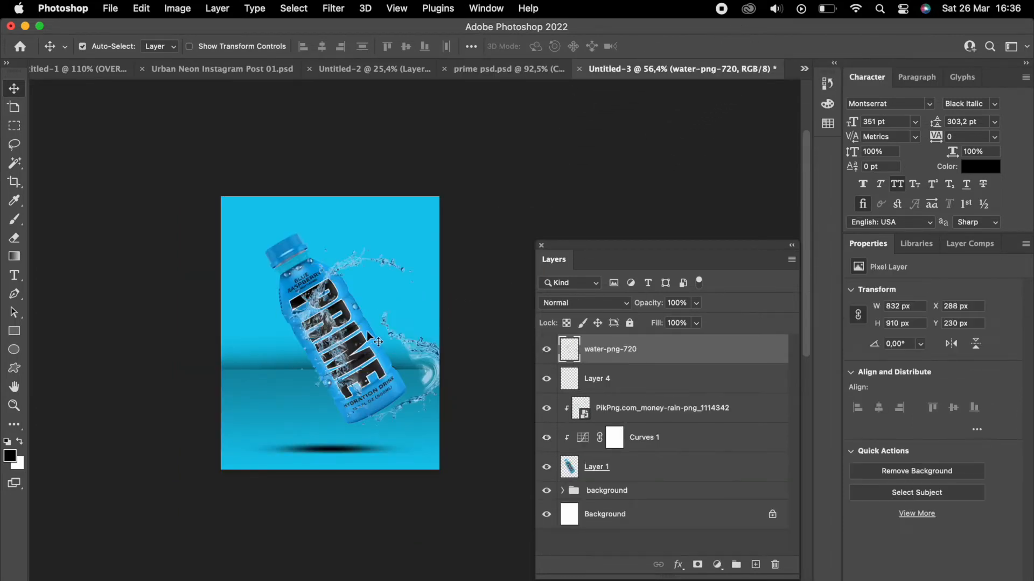
Center the water splash around the bottle, scale it to 119.85% and rotate it to -6.20°.
scroll(383, 320, up, 2)
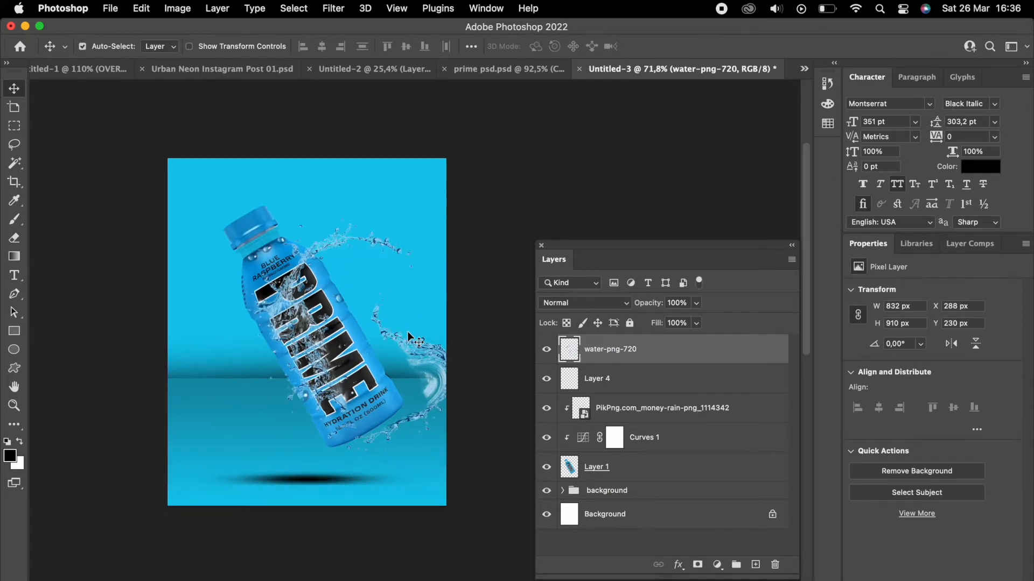
scroll(407, 331, right, 3)
scroll(296, 338, up, 2)
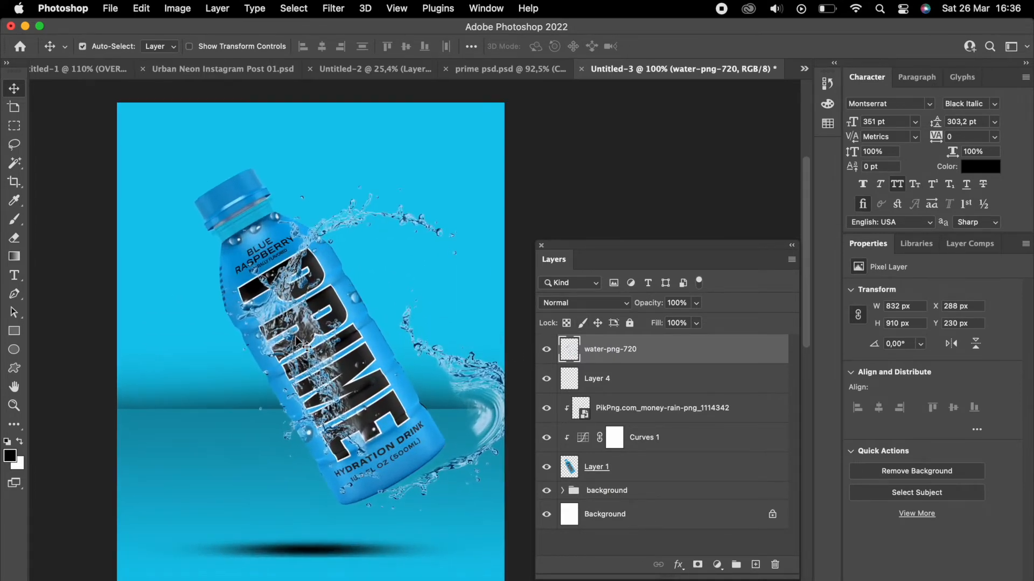
key(super+t)
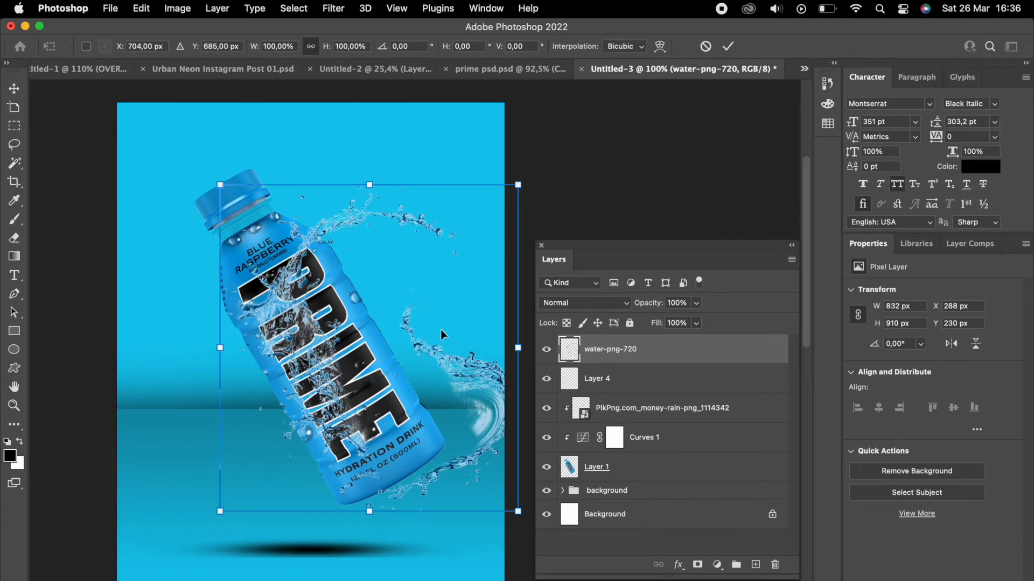
drag(441, 329, 400, 325)
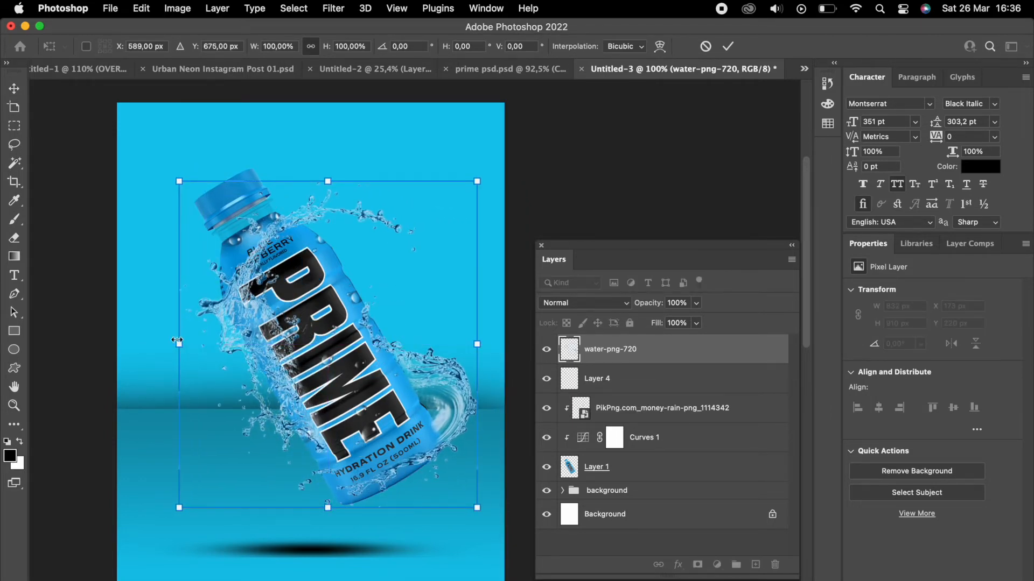
drag(177, 343, 148, 343)
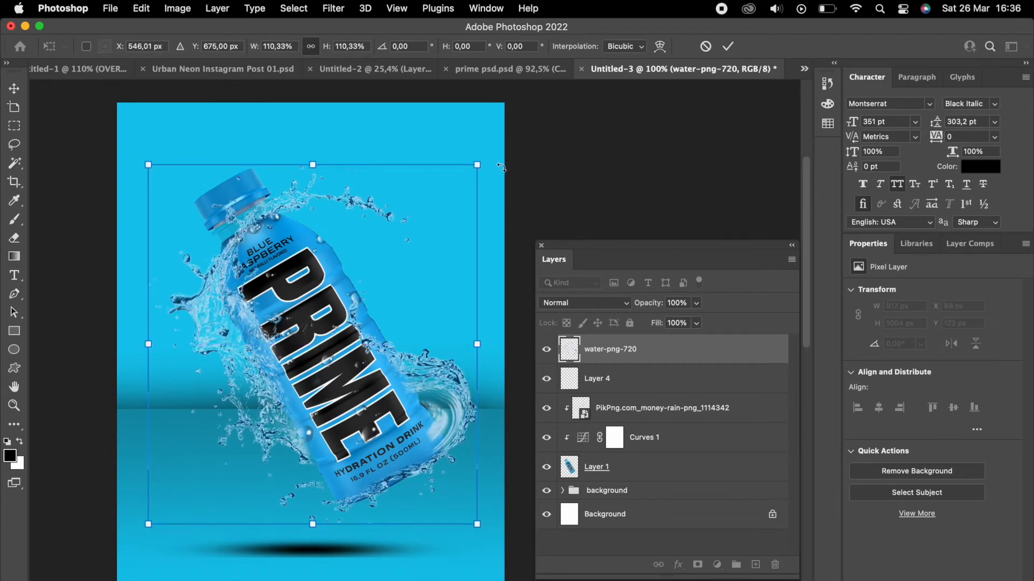
drag(501, 150, 474, 130)
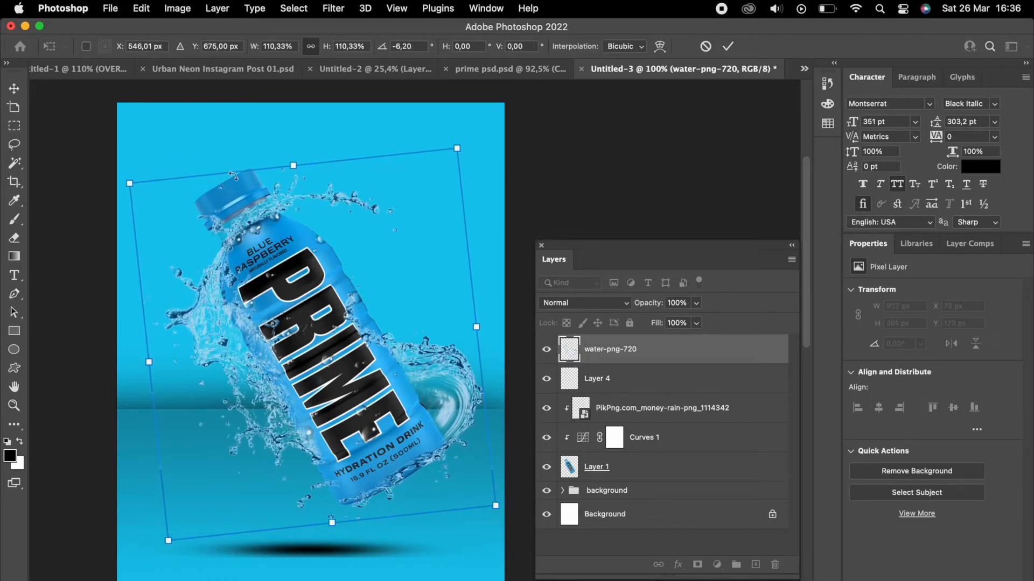
drag(128, 184, 78, 177)
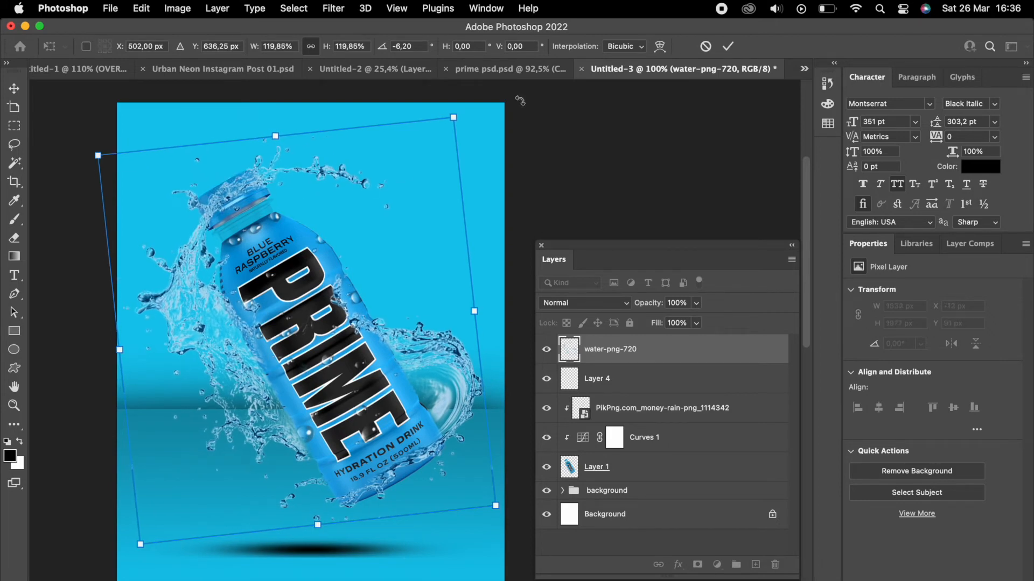
click(728, 47)
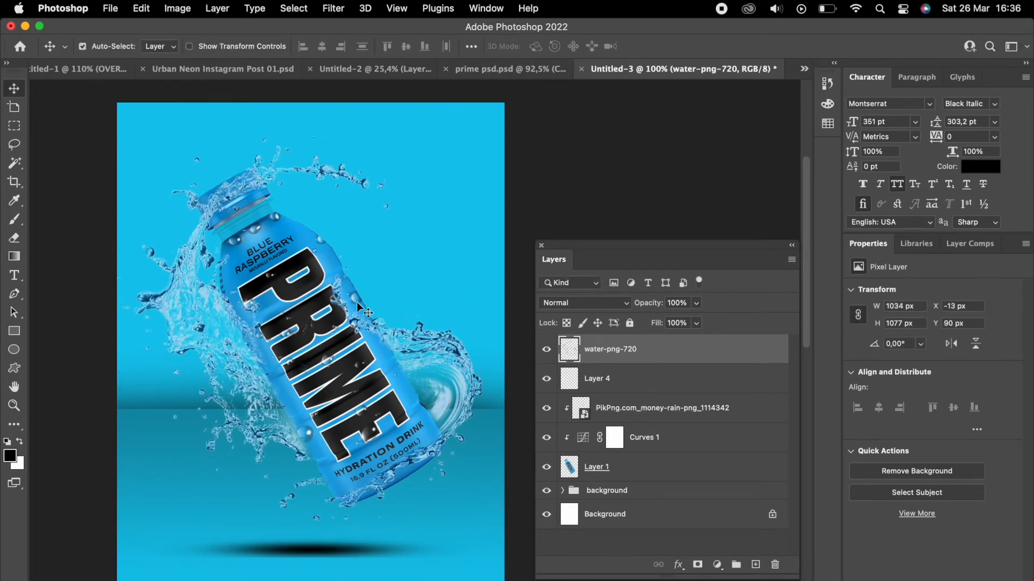
Add a Solid Color fill layer in bright blue #16bcf2 above the water-png-720 splash.
scroll(356, 302, down, 5)
scroll(356, 302, up, 10)
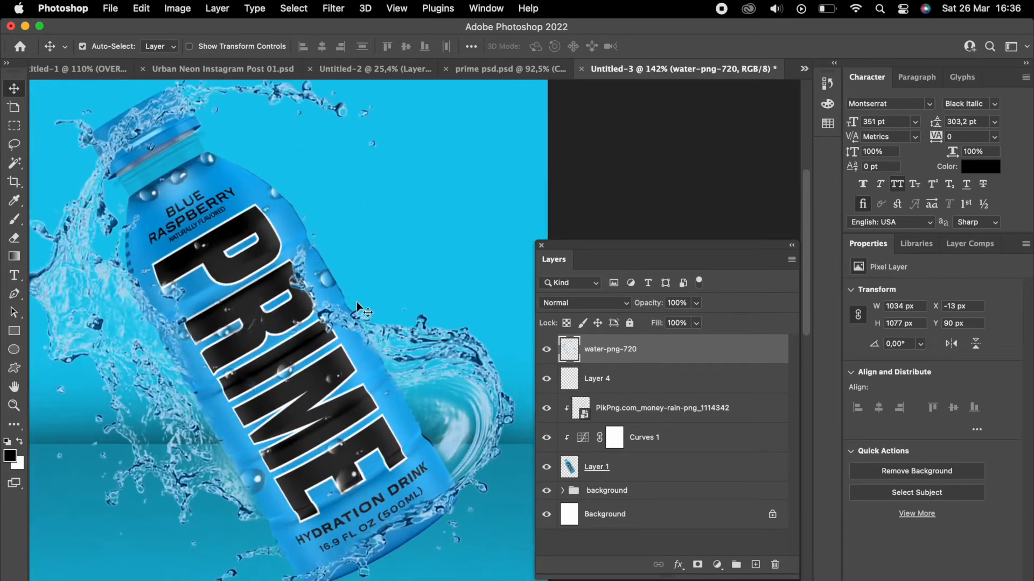
scroll(357, 302, up, 3)
scroll(358, 303, down, 4)
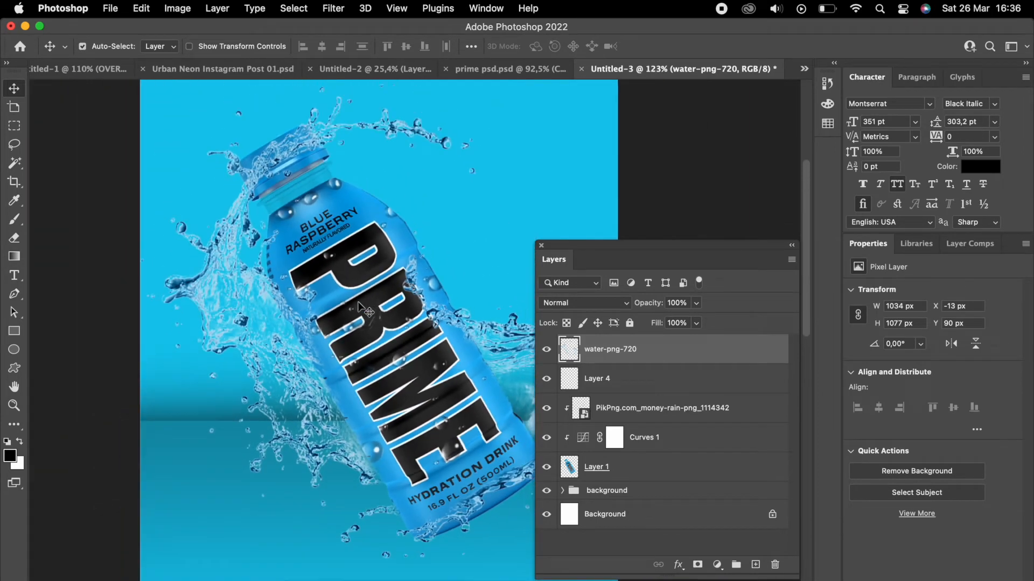
scroll(358, 305, up, 1)
scroll(325, 308, down, 3)
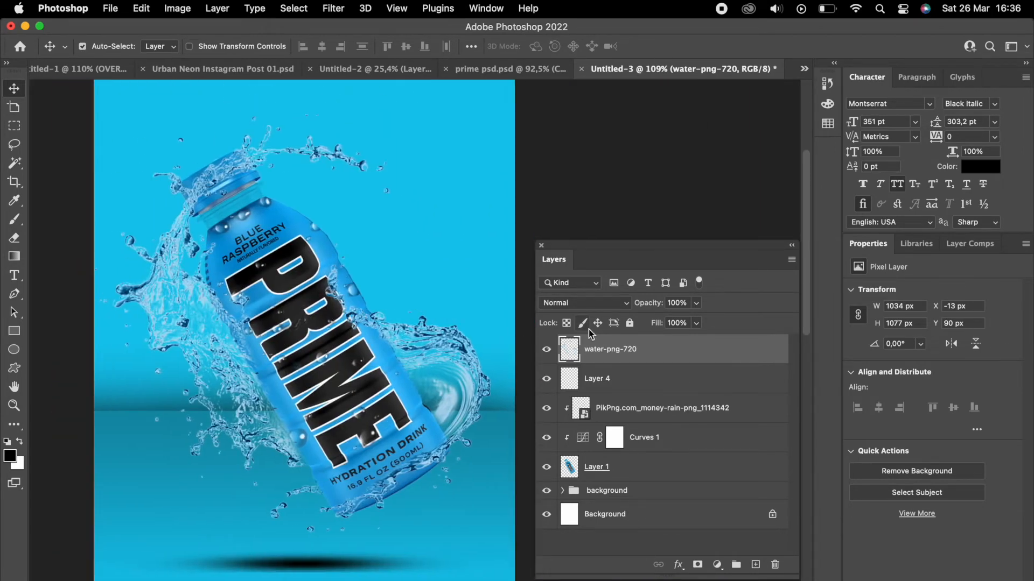
click(717, 564)
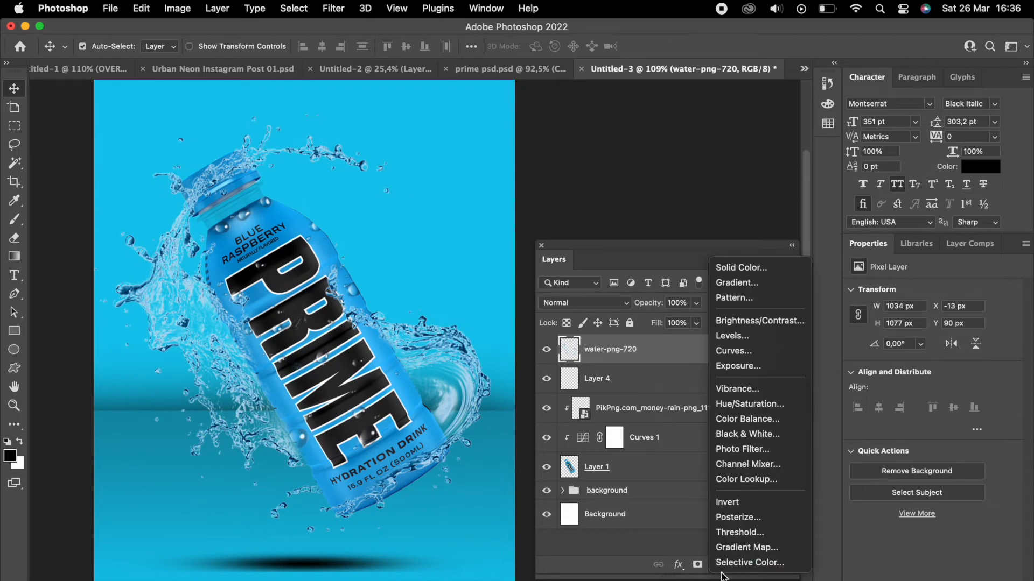
click(759, 265)
click(857, 354)
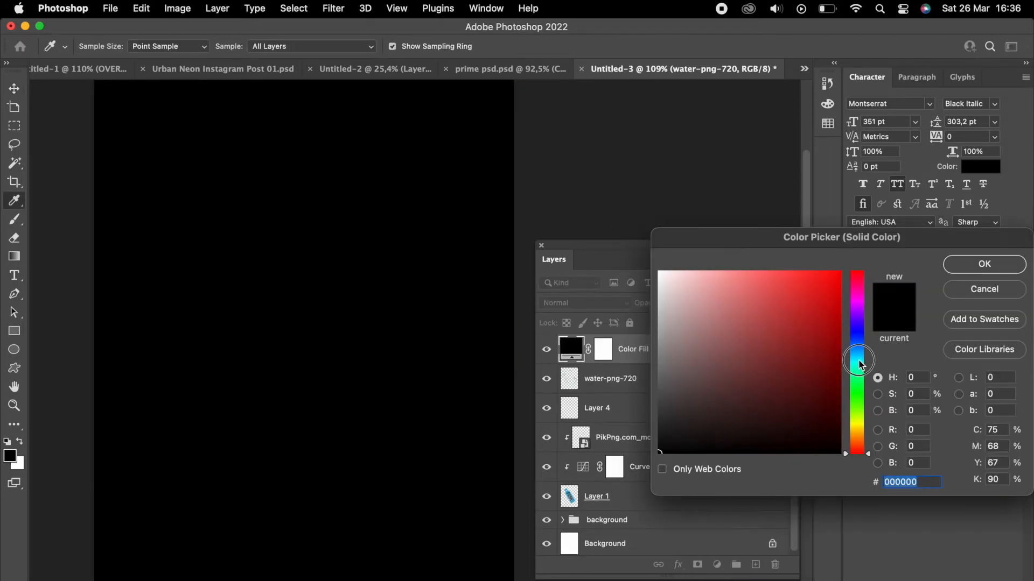
drag(823, 310, 823, 288)
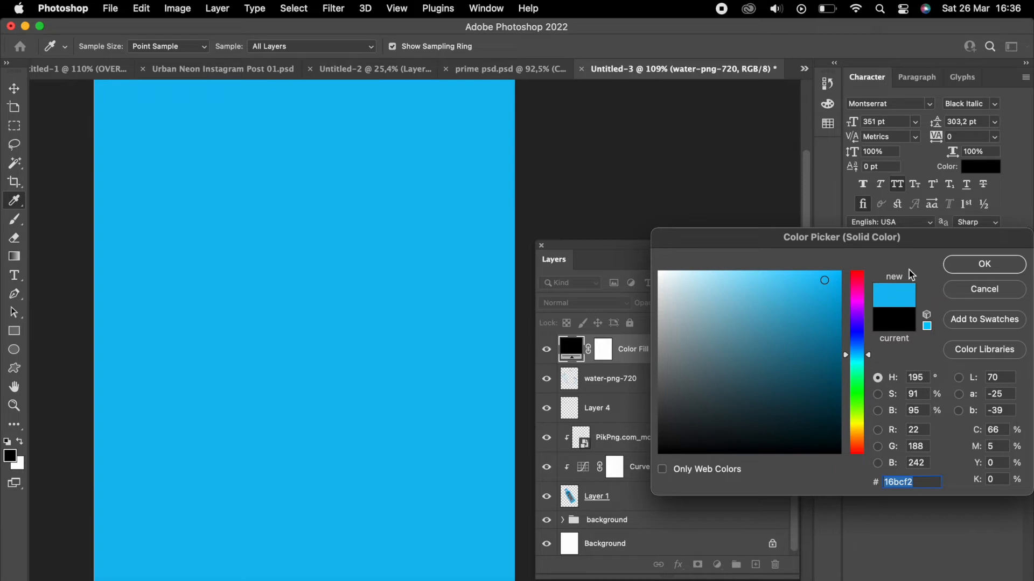
click(956, 264)
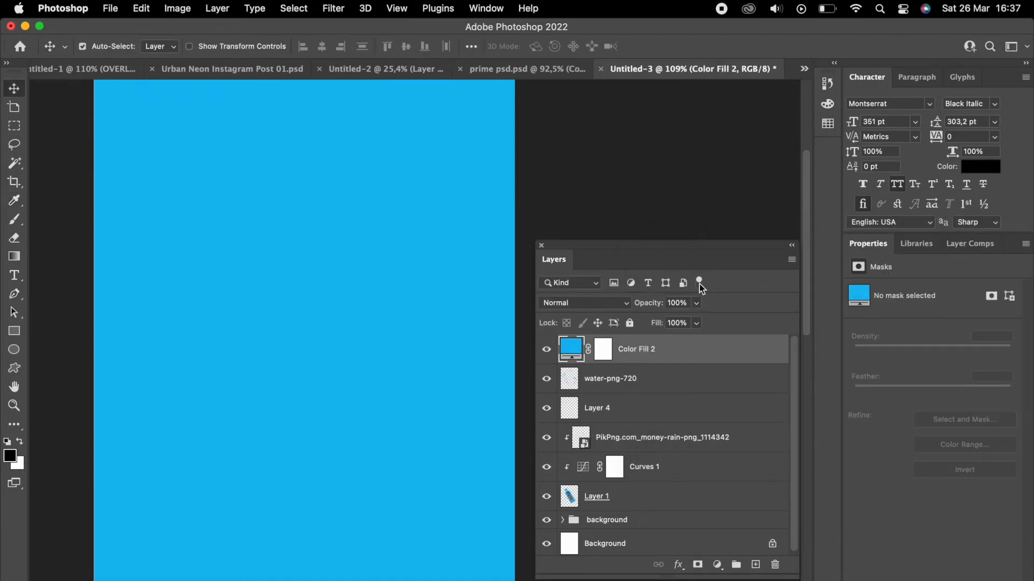
Clip the blue color fill to the water splash, set its blend mode to Soft Light, and compare the poster with and without it.
right_click(643, 343)
scroll(686, 491, down, 3)
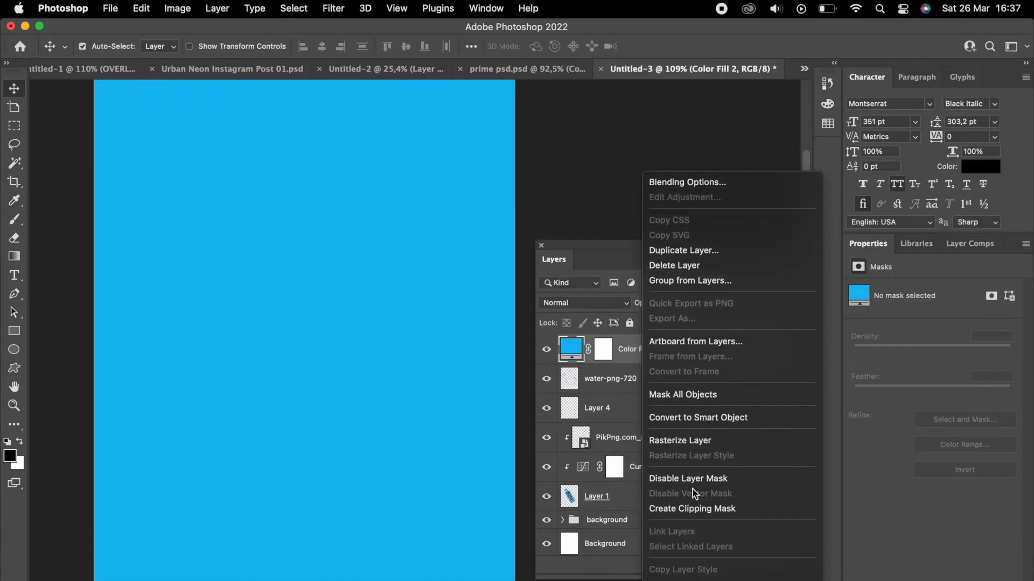
click(692, 501)
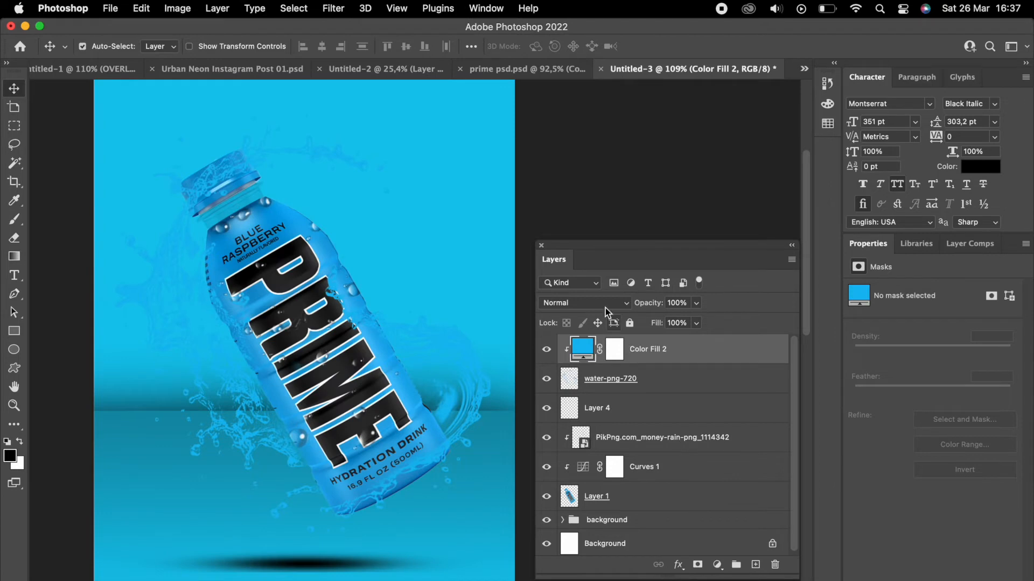
click(605, 308)
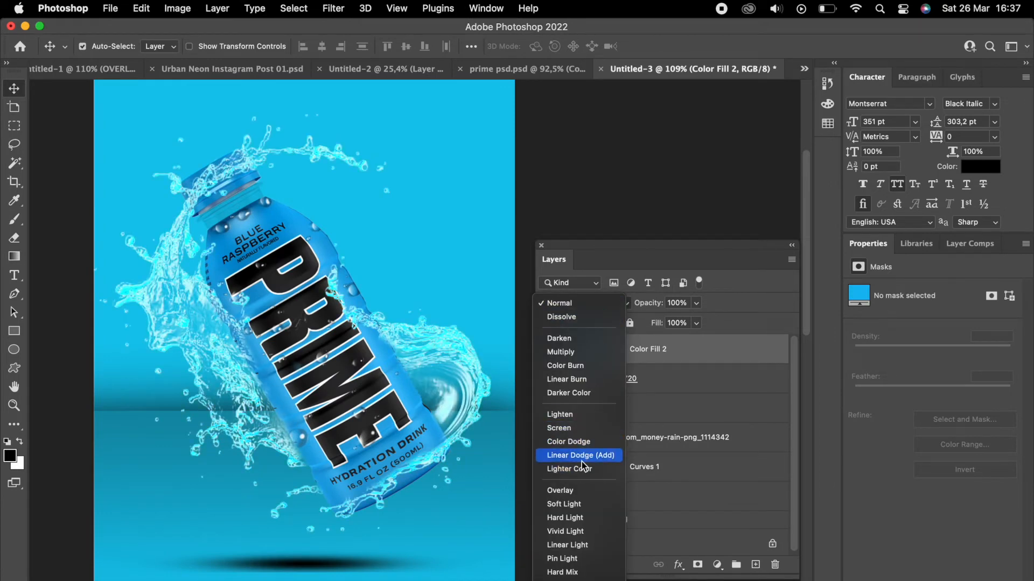
click(577, 503)
click(548, 350)
scroll(378, 325, down, 5)
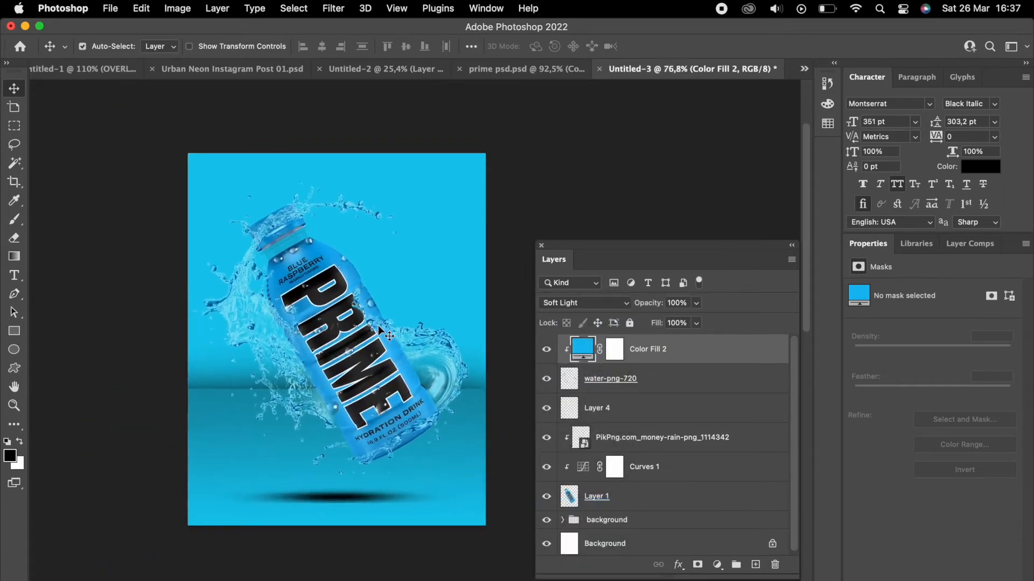
Place the raspberry image 376013852 into the poster above the splash's color fill.
drag(379, 332, 371, 386)
scroll(379, 319, up, 2)
drag(379, 319, 339, 230)
scroll(343, 259, up, 5)
scroll(347, 266, up, 1)
scroll(310, 401, down, 3)
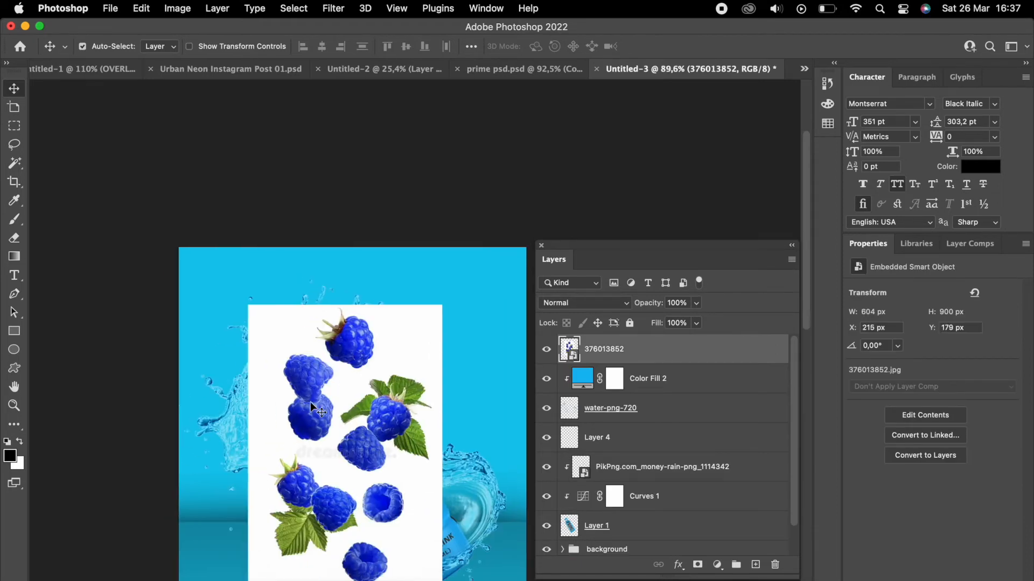
Lasso the topmost raspberry and the stacked raspberry pair in the placed image, copying each onto its own layer.
click(17, 144)
scroll(338, 370, up, 3)
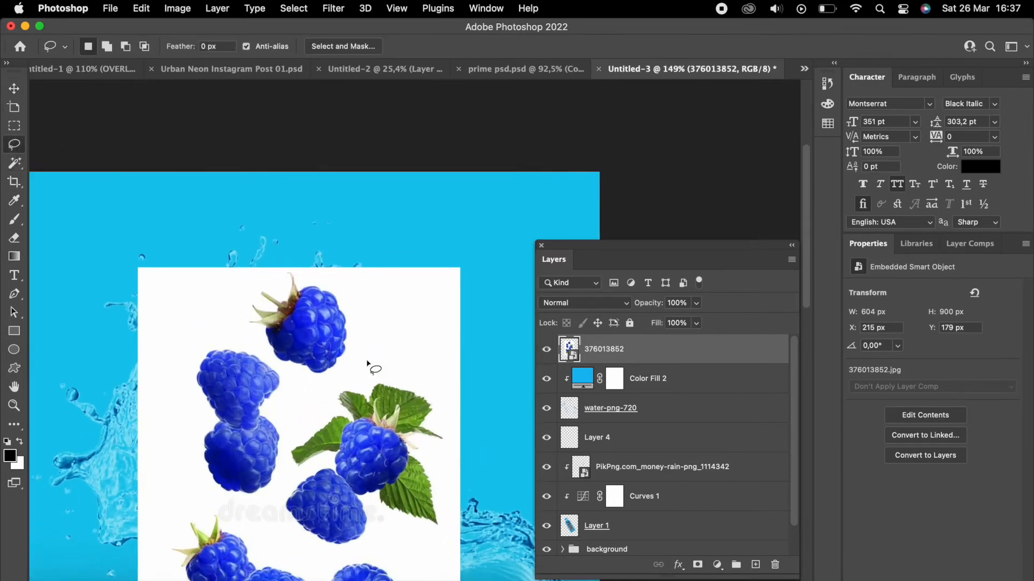
drag(348, 300, 358, 289)
key(super+j)
scroll(323, 431, down, 2)
mouse_move(314, 461)
mouse_down()
mouse_move(245, 337)
mouse_move(303, 481)
mouse_move(312, 466)
mouse_up()
key(super+j)
Lasso the two hollow raspberries and the leafy raspberry pair in the placed image, copying each onto its own layer.
scroll(313, 469, down, 3)
mouse_move(411, 477)
mouse_down()
mouse_move(427, 479)
mouse_move(418, 474)
mouse_up()
click(669, 415)
key(super+j)
drag(412, 380, 415, 379)
key(super+j)
click(669, 467)
drag(350, 377, 346, 387)
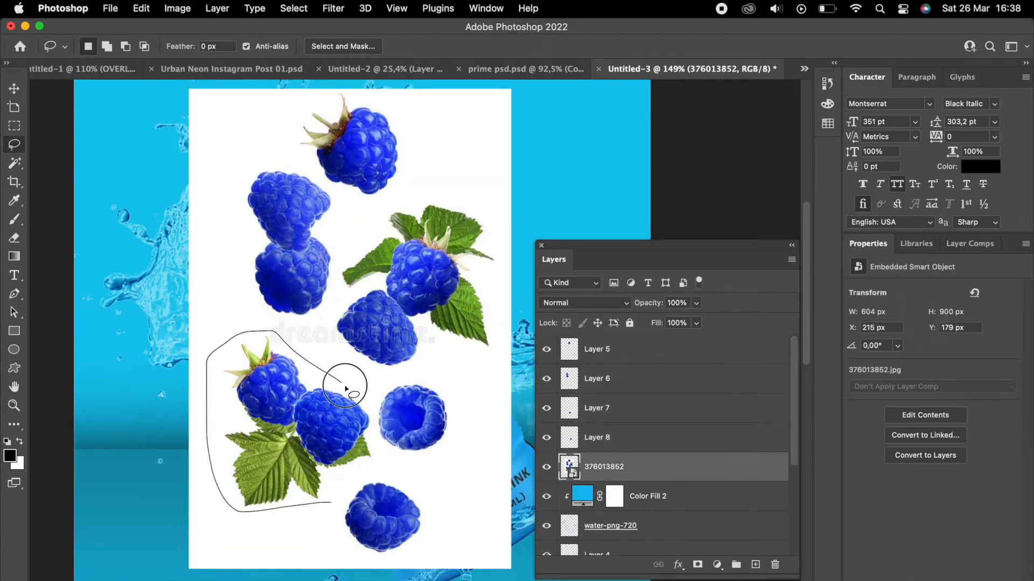
key(super+j)
Hide the source image 376013852 and remove the white backgrounds from the five raspberry cutouts with the Magic Wand.
click(546, 495)
key(w)
click(546, 467)
click(597, 437)
click(597, 407)
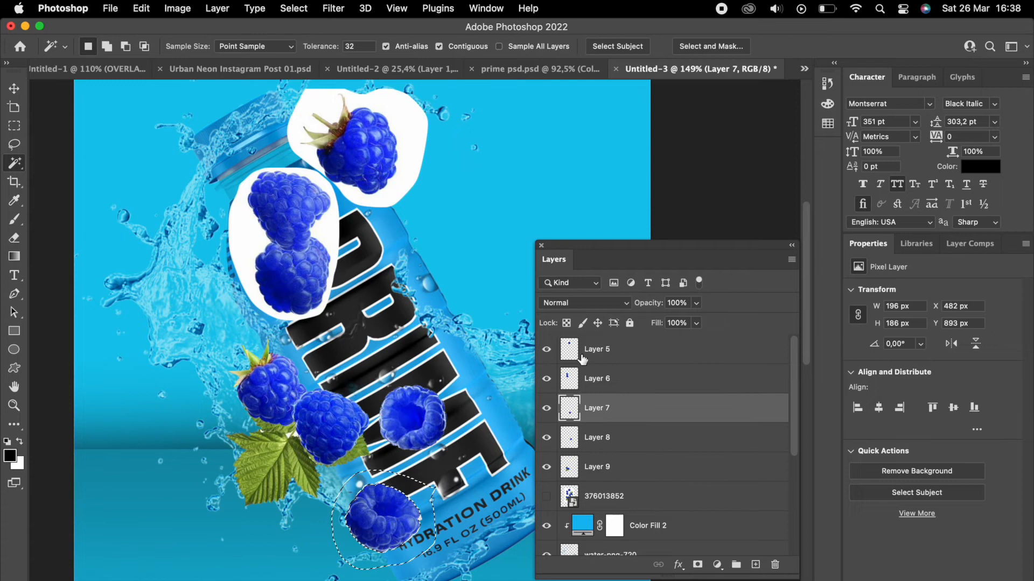
click(597, 378)
click(597, 348)
Spread the raspberry cutouts around the bottle, putting the upper hollow raspberry beside the bottle's right side.
key(super+0)
key(m)
key(v)
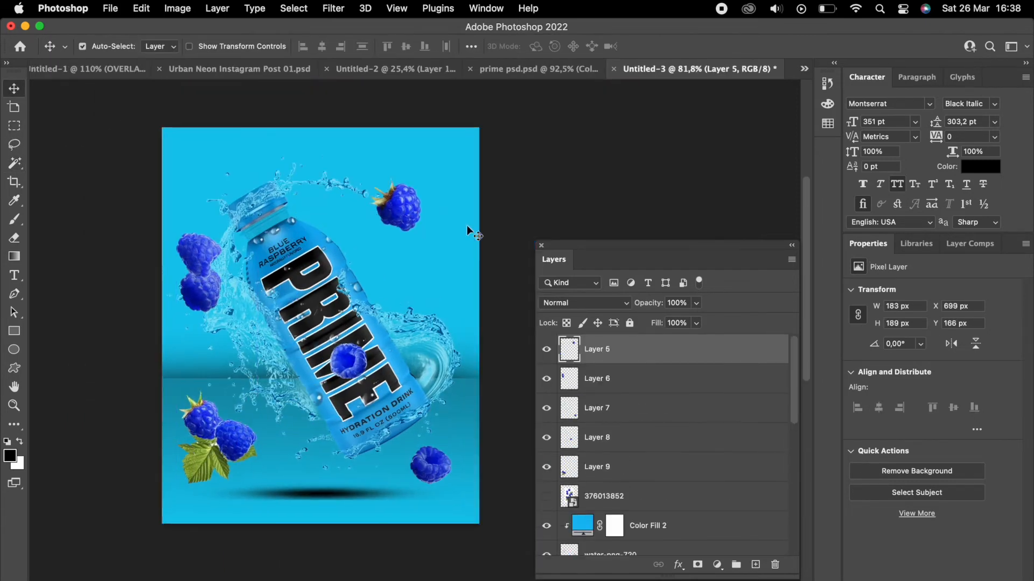
click(431, 307)
key(super+t)
click(728, 43)
Scale the stemmed raspberry at the upper right of the bottle down to 134 x 139 px.
click(597, 349)
key(super+t)
drag(399, 207, 396, 203)
Scale down the stacked raspberry pair beside the cap and place its layer beneath the bottle, above the background group.
click(596, 378)
key(super+t)
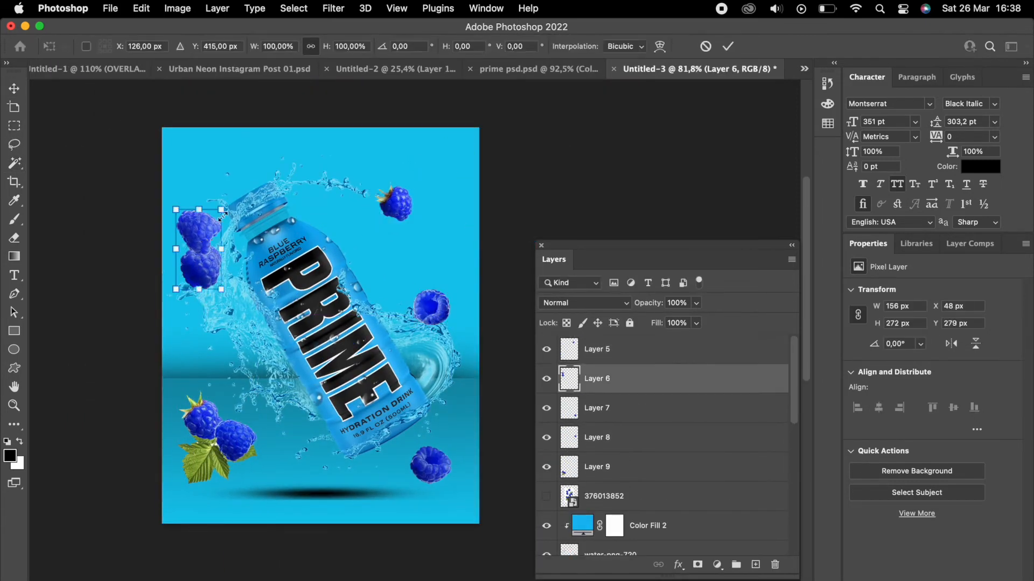
drag(200, 264, 200, 240)
drag(596, 382, 641, 478)
Scale down the leafy raspberry pair at the poster's lower left.
click(241, 444)
key(super+t)
drag(259, 392, 236, 420)
key(Return)
Duplicate the lower-right hollow raspberry, shrink the copy and place it left of the bottle over the splash.
click(440, 468)
key(super+j)
key(super+t)
drag(440, 467, 221, 349)
key(Return)
Move both hollow raspberries on the bottle's right side upward, with the lower one at about X 845, Y 997 px.
click(422, 298)
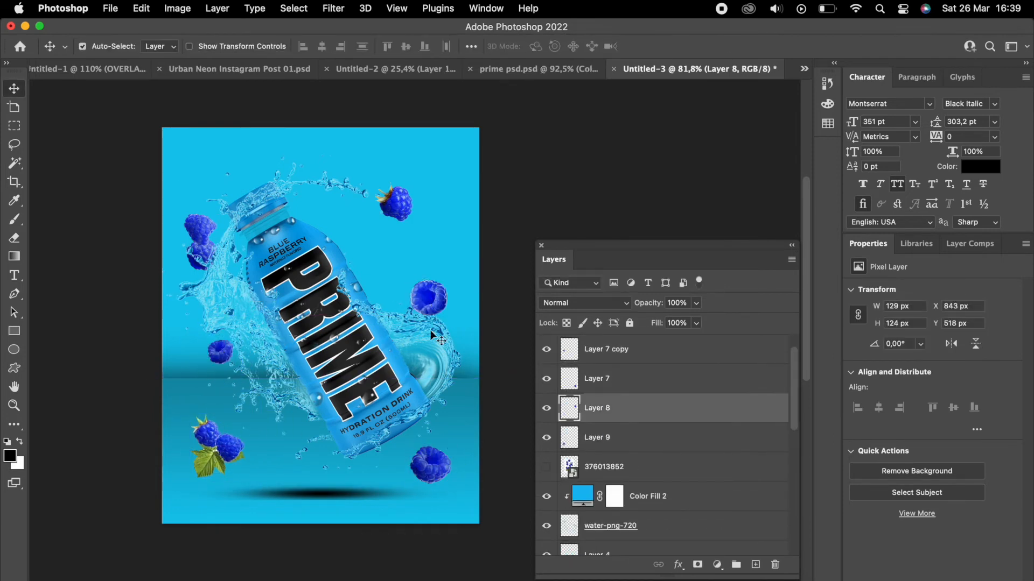
key(super+minus)
click(429, 455)
key(super+minus)
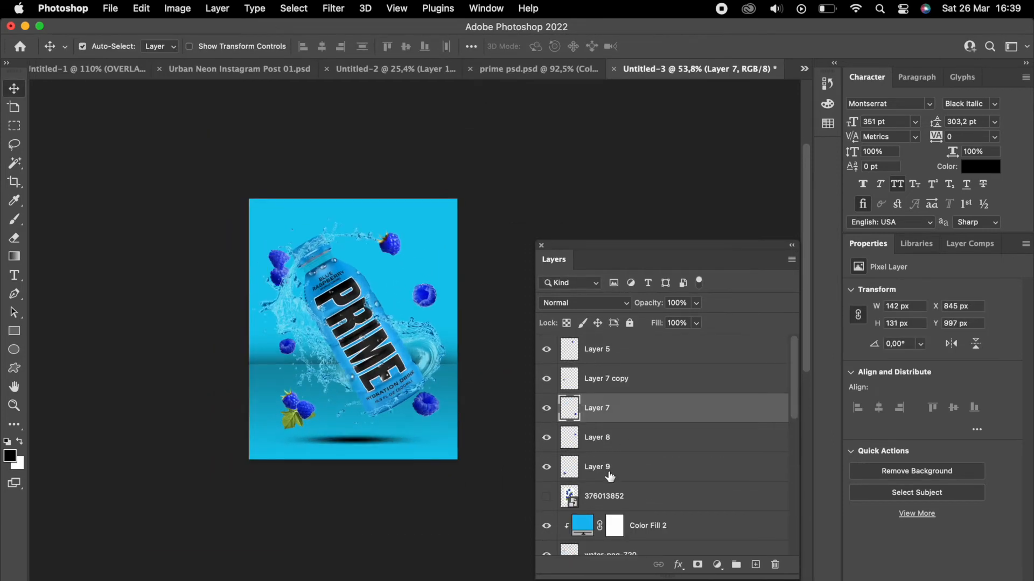
Move Layer 5, Layer 7 copy, Layer 7, Layer 8 and Layer 9 together beneath the bottle, directly above Layer 6.
click(608, 477)
shift+click(634, 350)
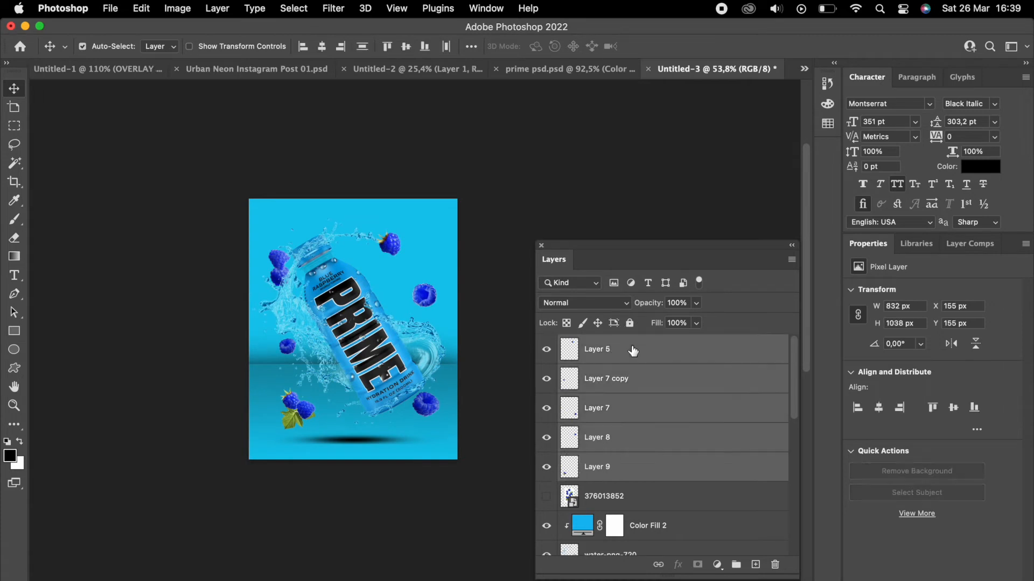
double_click(629, 350)
click(959, 310)
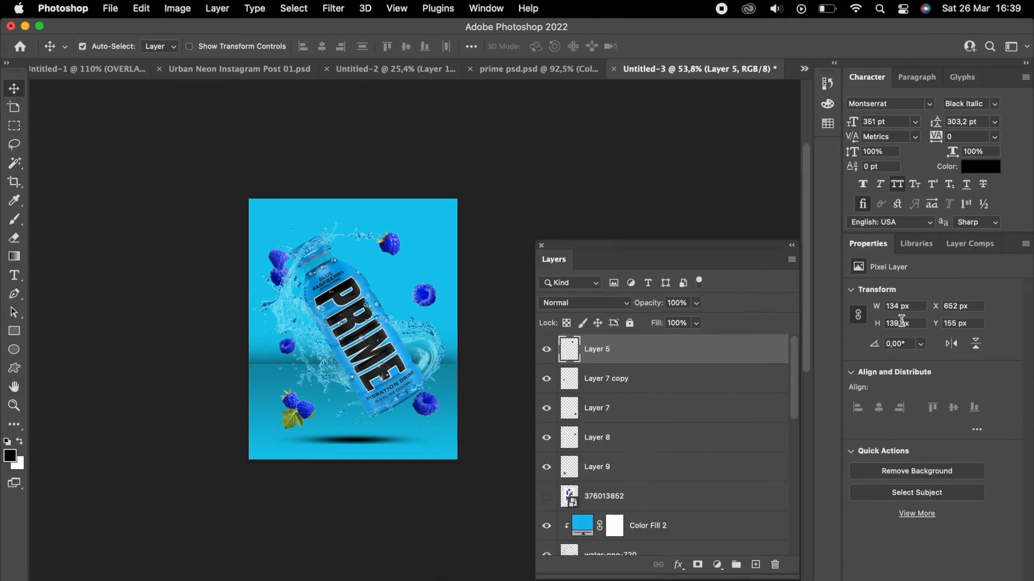
shift+click(637, 474)
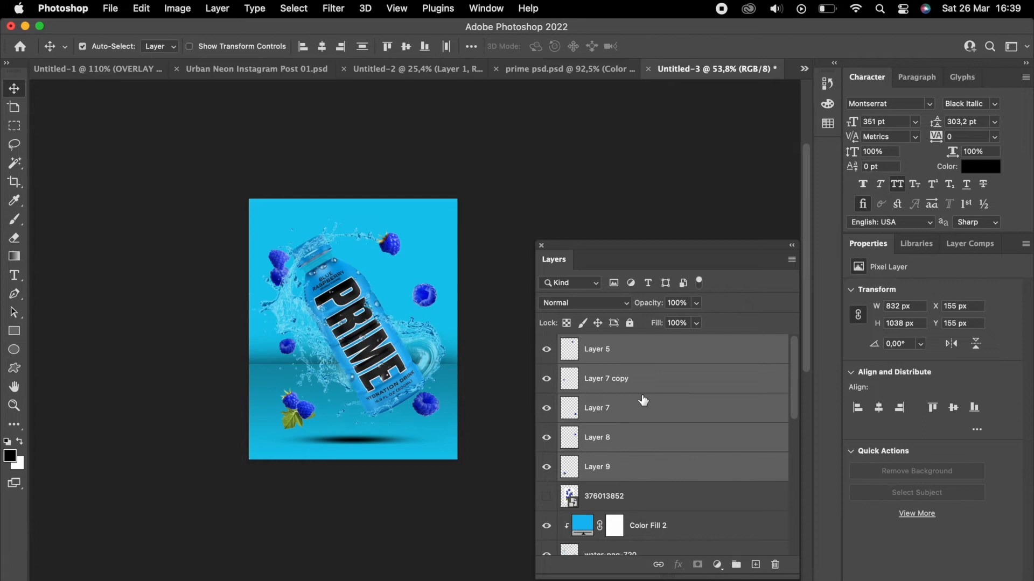
drag(653, 379, 646, 511)
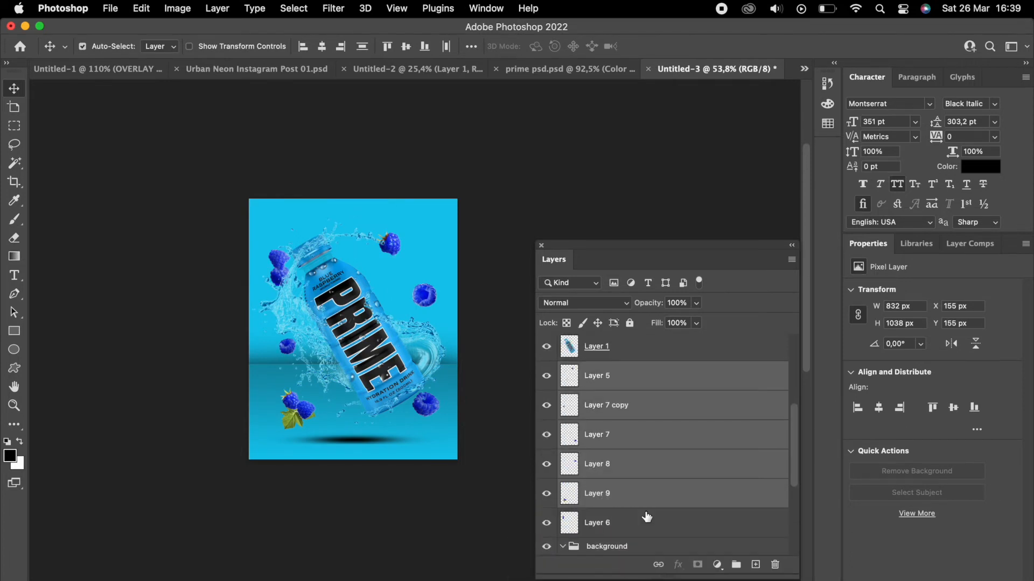
Merge the six raspberry layers into one layer and compare the poster with and without it.
click(646, 376)
shift+click(615, 523)
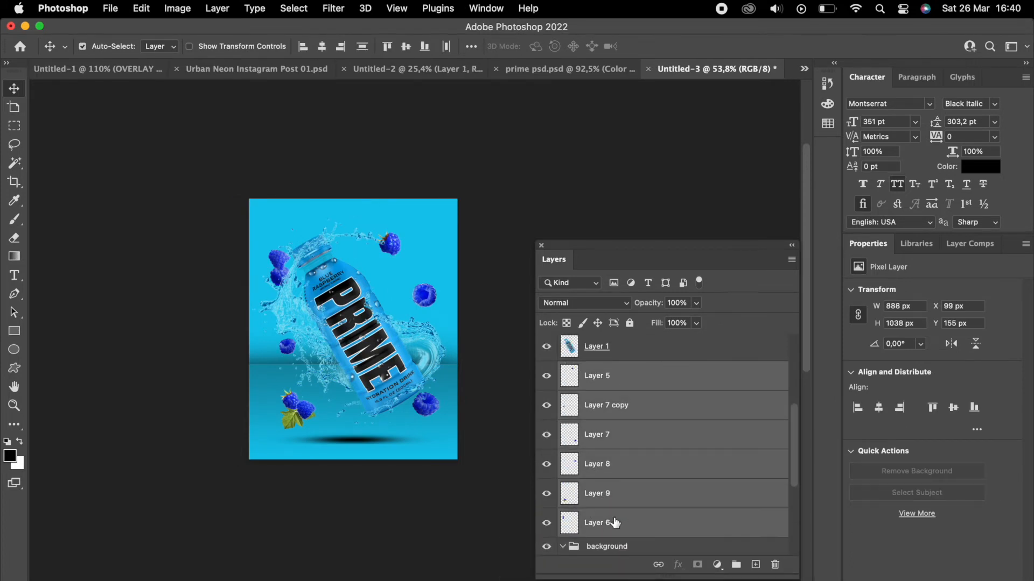
right_click(622, 490)
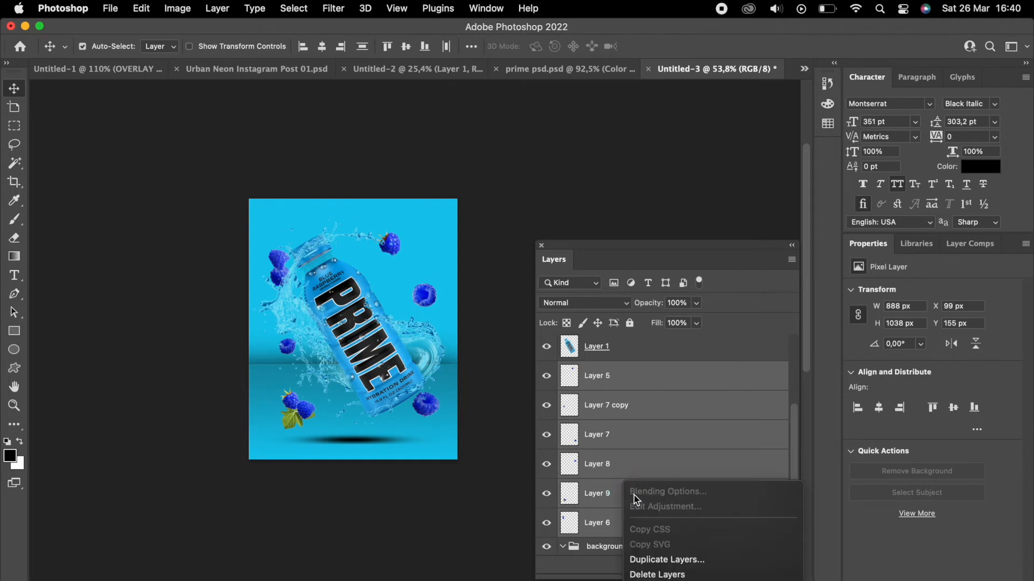
scroll(651, 509, down, 10)
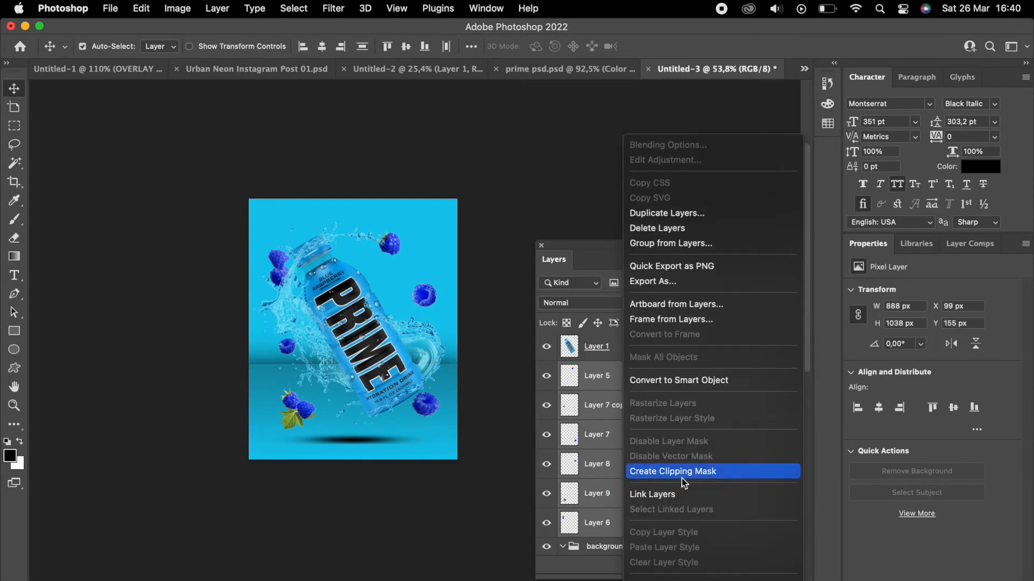
scroll(681, 479, down, 5)
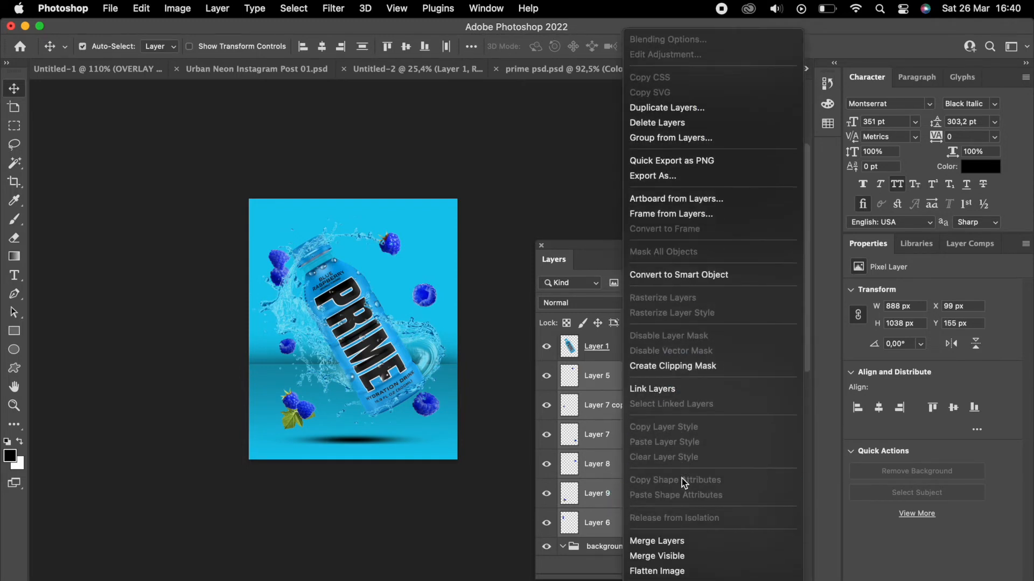
click(680, 542)
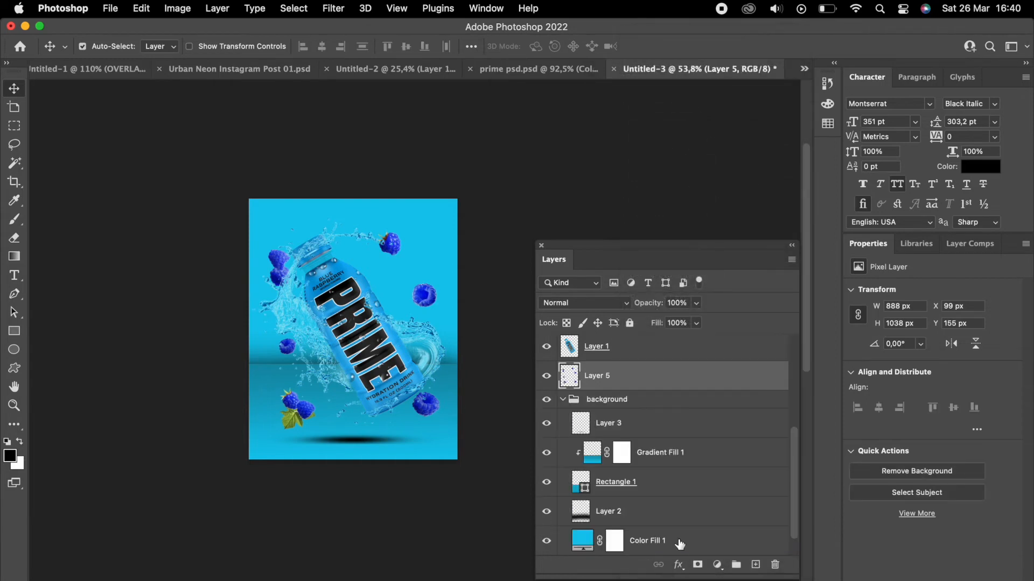
click(547, 374)
click(547, 374)
click(547, 374)
click(547, 374)
Add a Solid Color fill layer in medium blue above the merged raspberry layer.
scroll(349, 318, up, 3)
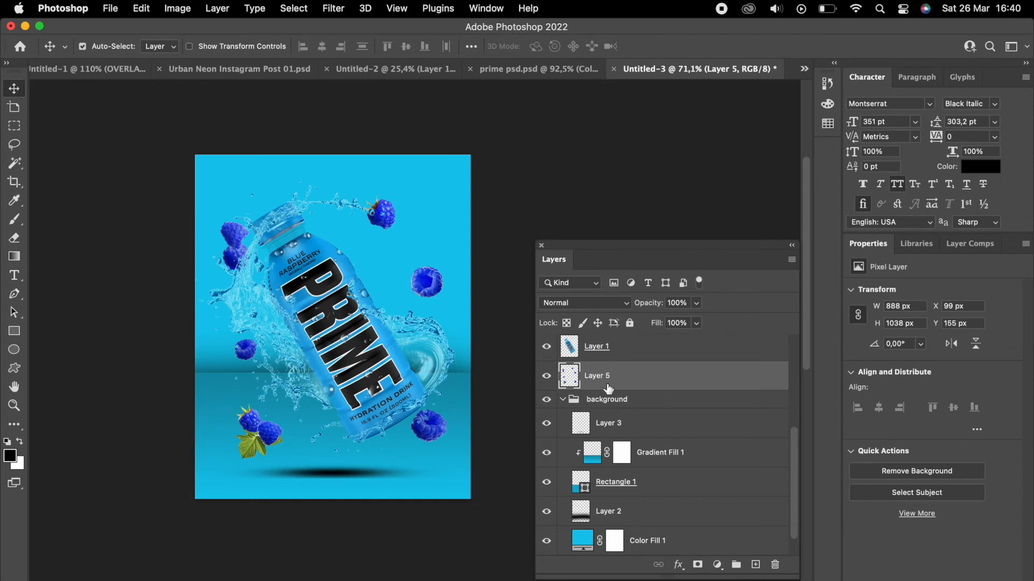
click(717, 565)
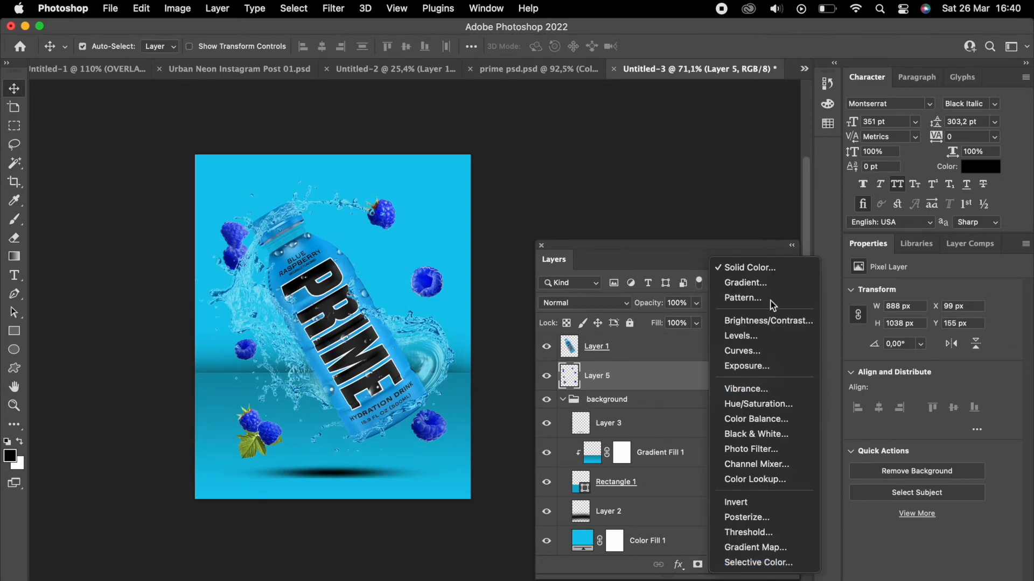
click(773, 273)
drag(857, 371, 856, 350)
drag(834, 283, 805, 282)
click(961, 269)
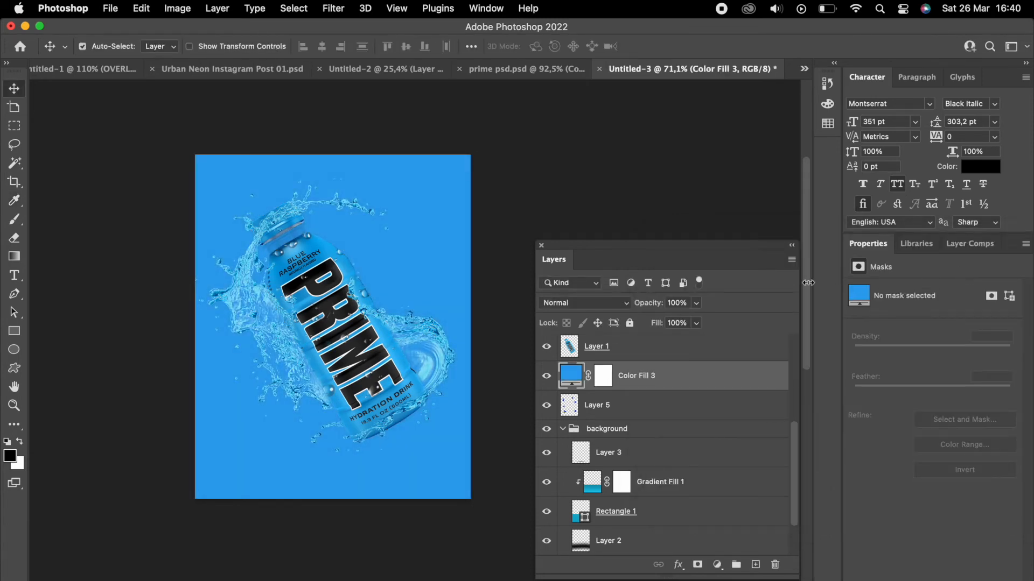
Clip the medium blue color fill to the raspberries and set its blend mode to Hue.
right_click(684, 372)
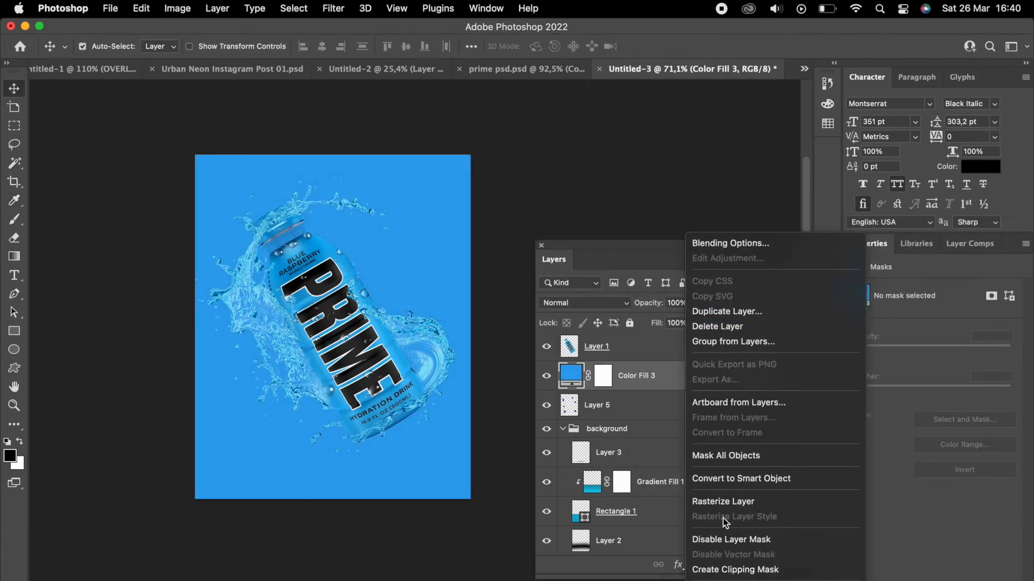
click(718, 569)
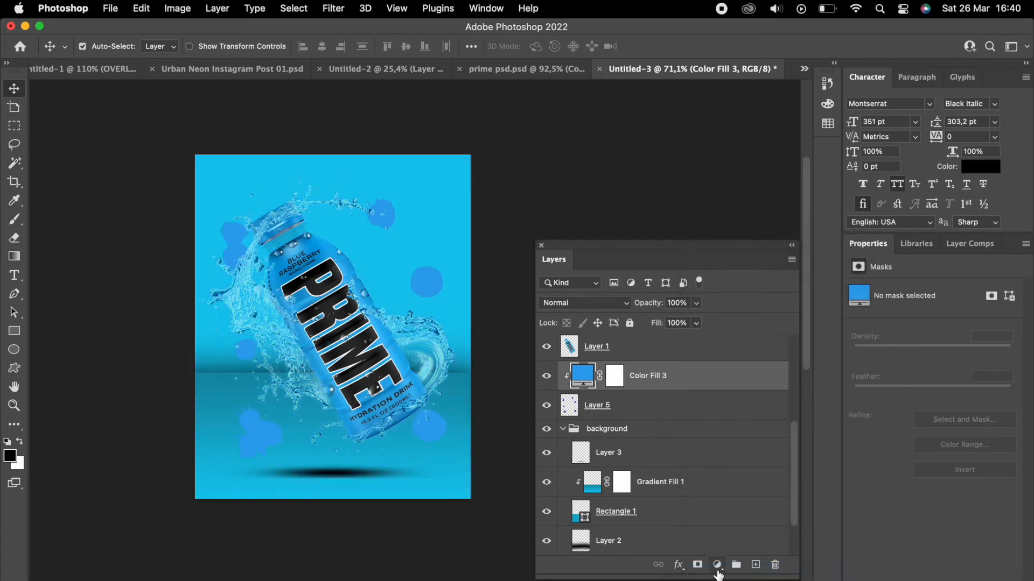
click(618, 303)
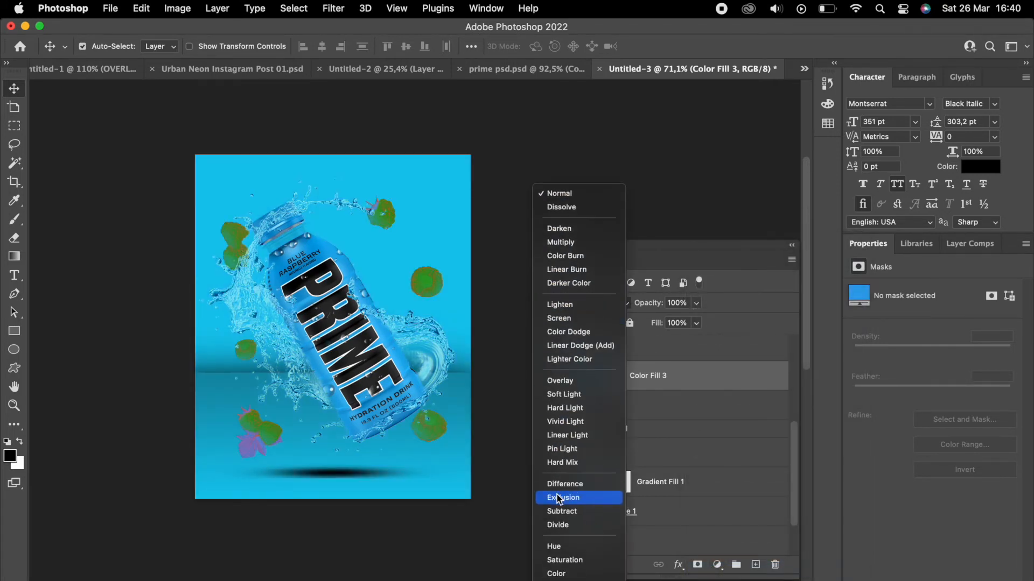
click(574, 547)
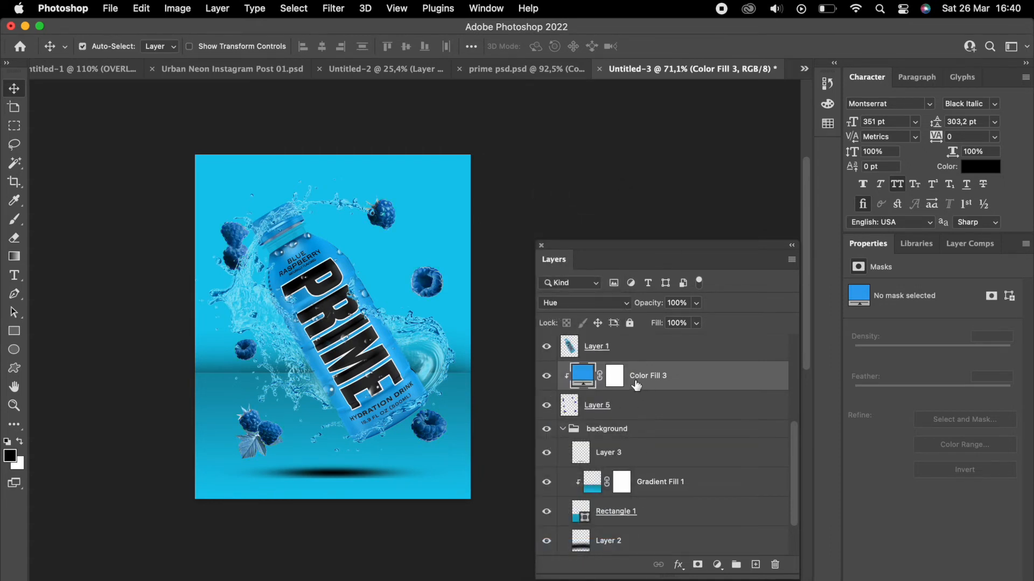
Rasterize Color Fill 3 and erase its blue tint over the raspberry leaves and the upper raspberry's stem with a 114 px eraser.
click(15, 237)
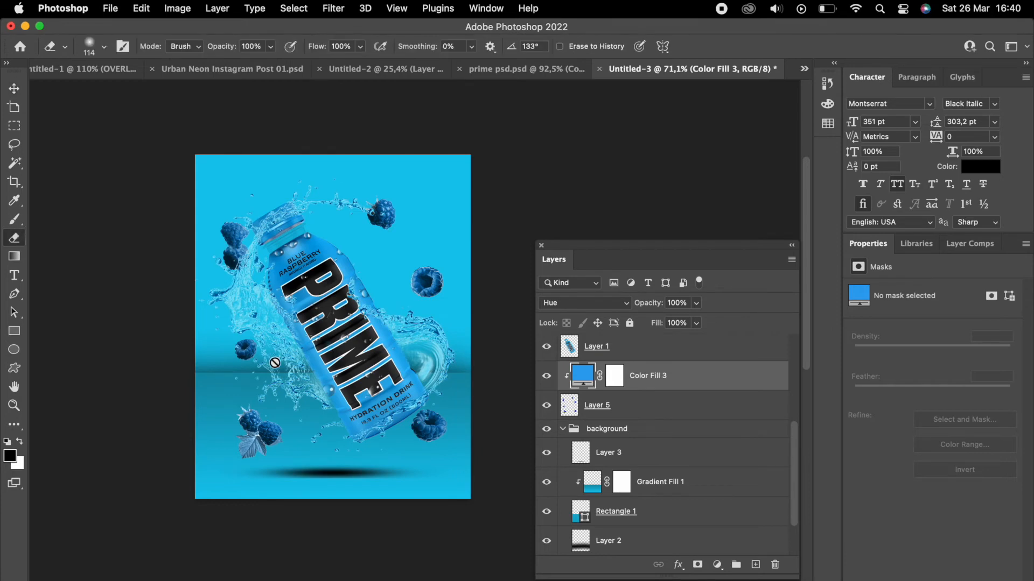
click(261, 380)
click(554, 264)
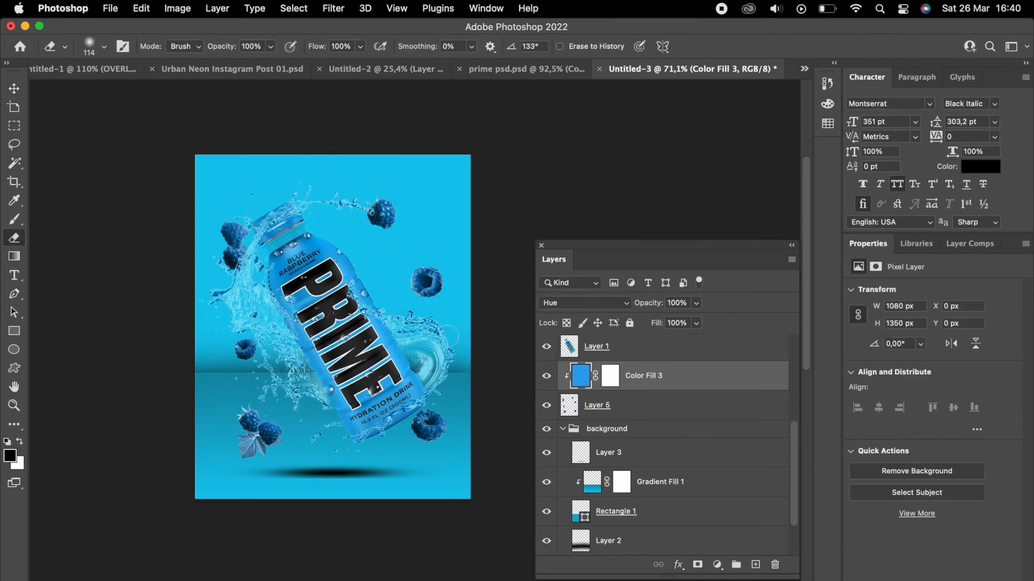
scroll(325, 425, up, 8)
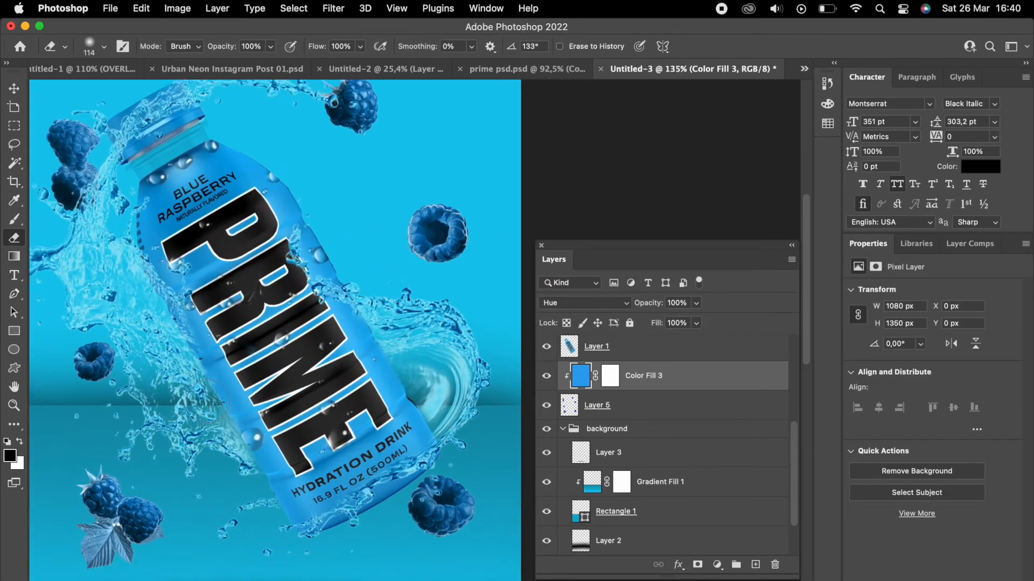
scroll(209, 401, left, 5)
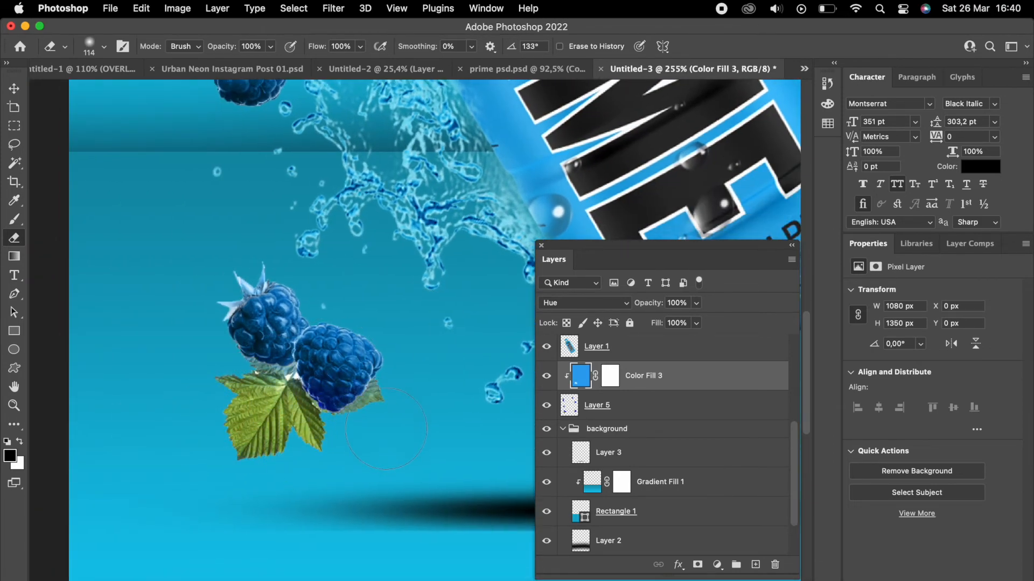
scroll(398, 413, up, 15)
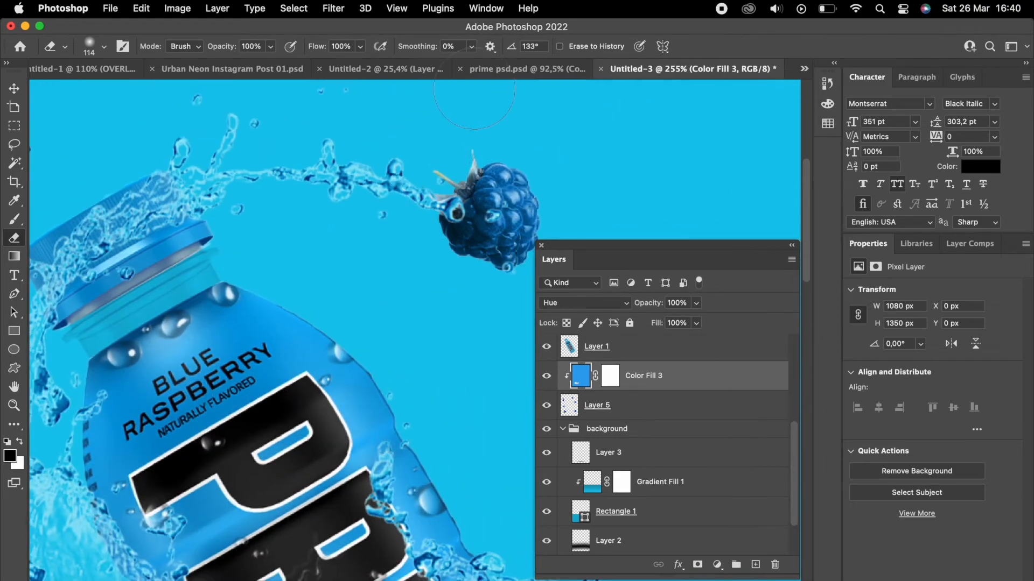
scroll(421, 164, down, 10)
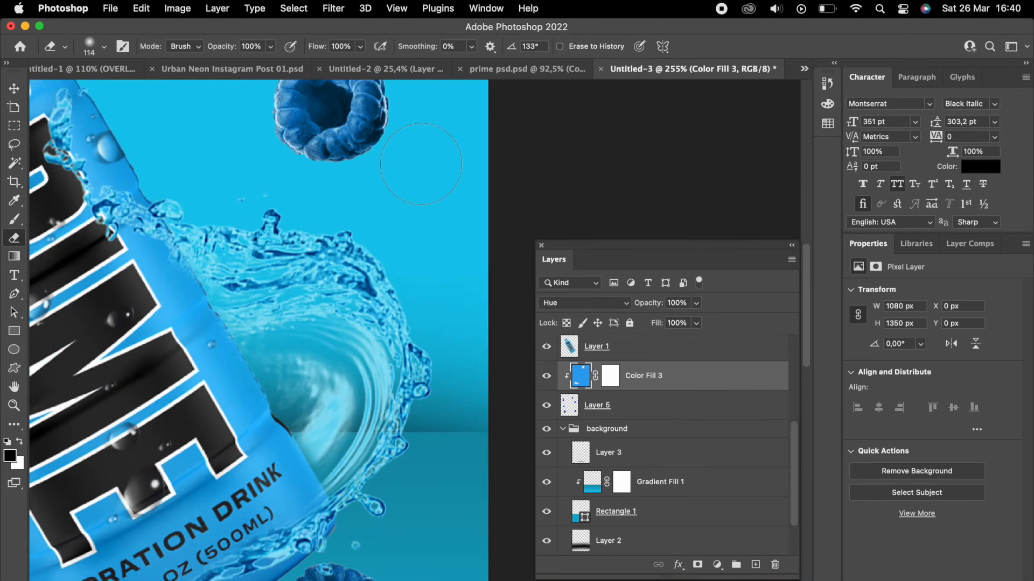
scroll(420, 164, down, 3)
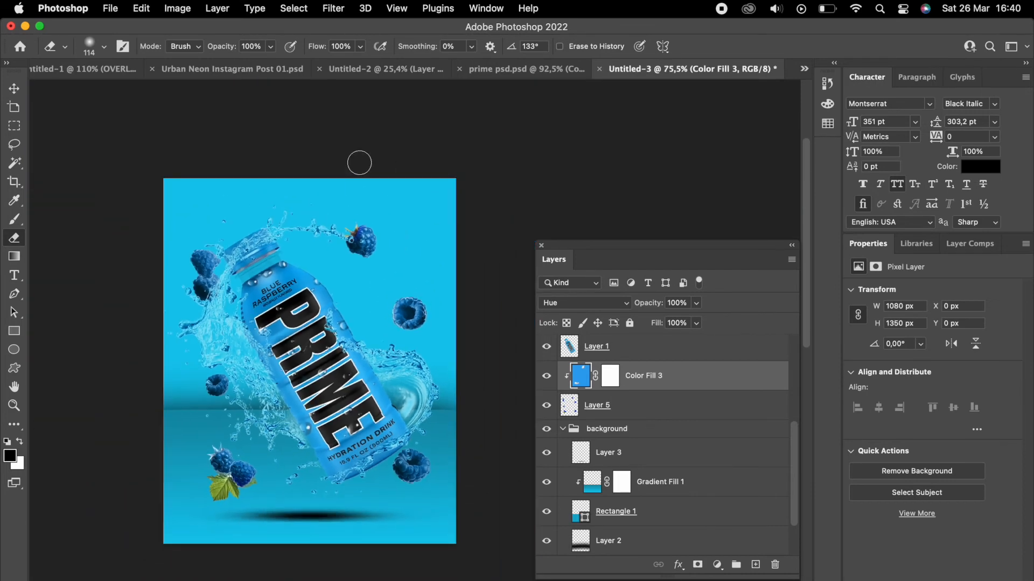
Merge Color Fill 3 with the raspberry layer, Layer 5, into a single layer.
shift+click(623, 407)
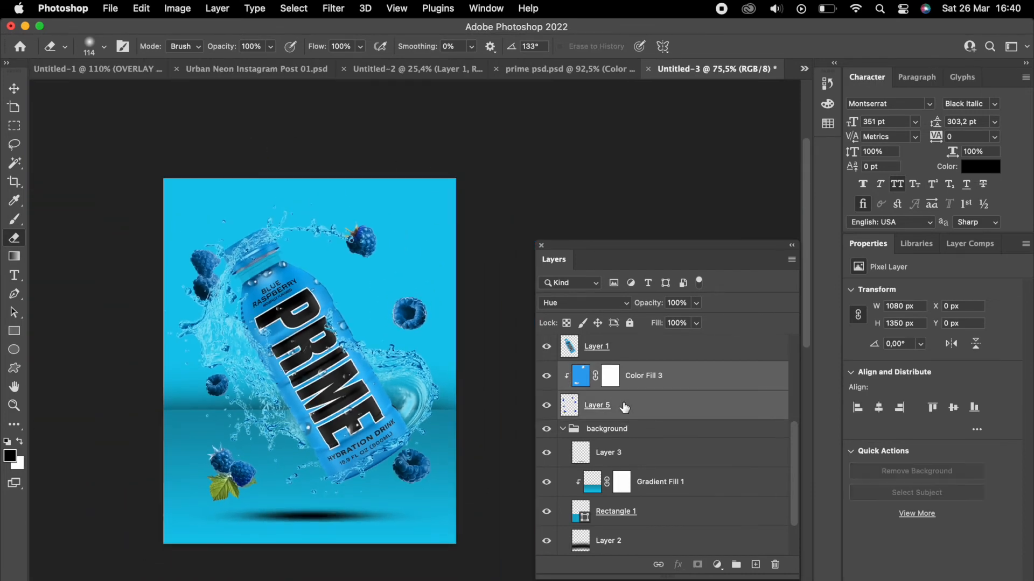
right_click(623, 407)
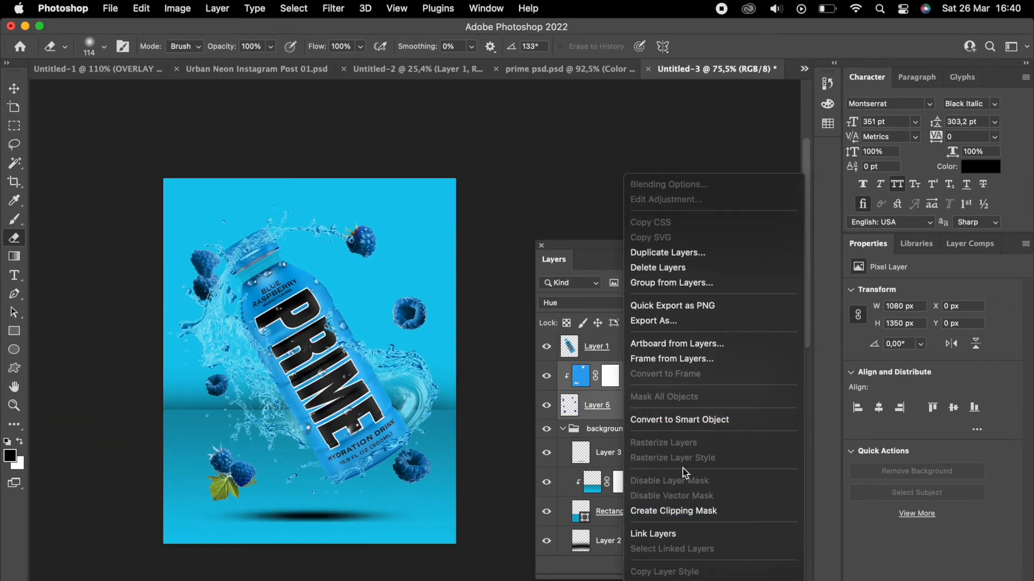
scroll(677, 499, down, 5)
click(685, 521)
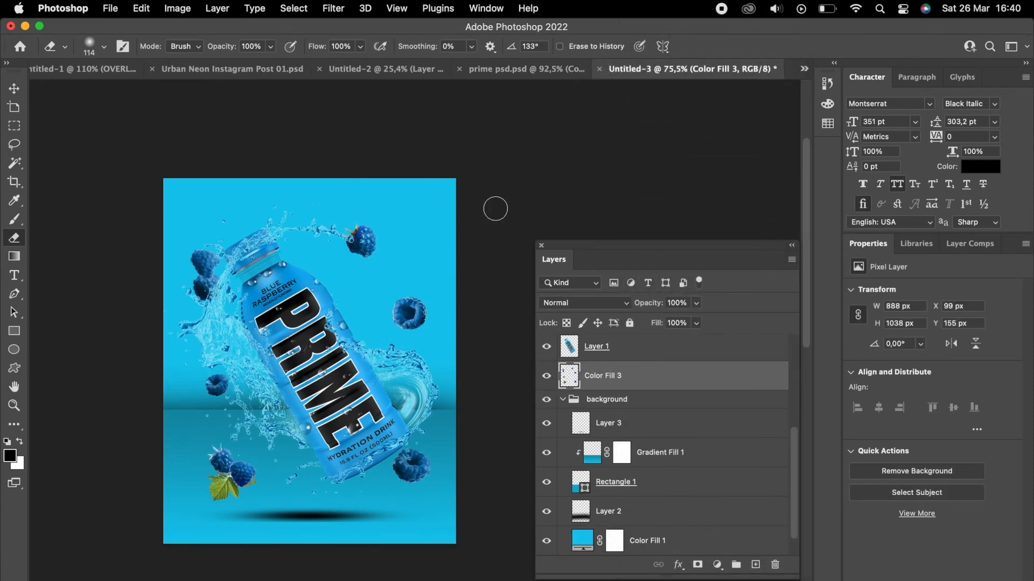
Try a Radial Blur with amount 9, Spin method and Good quality on the merged raspberry layer, and undo it.
click(351, 8)
mouse_move(409, 195)
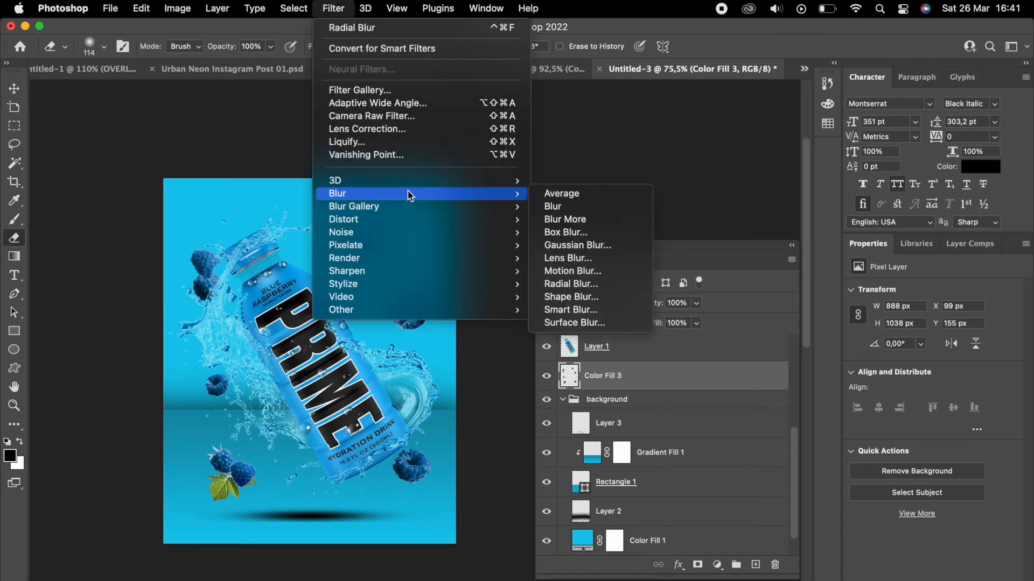
click(571, 284)
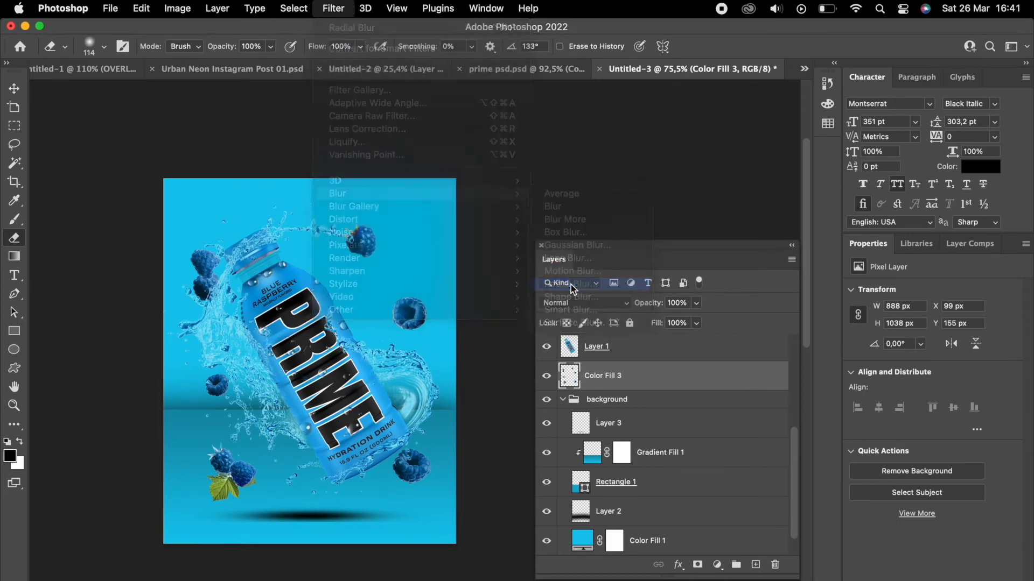
drag(458, 200, 441, 204)
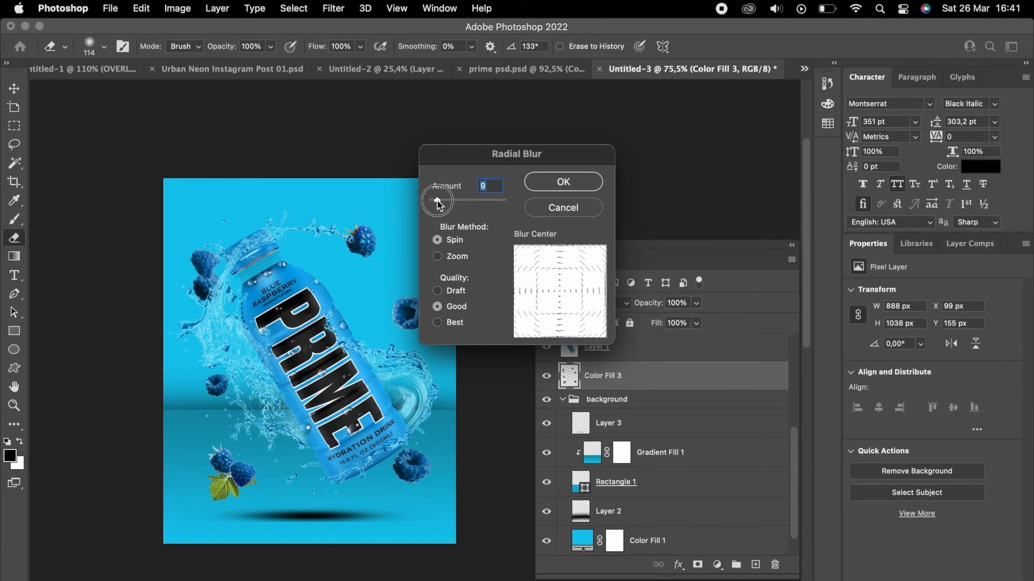
click(559, 190)
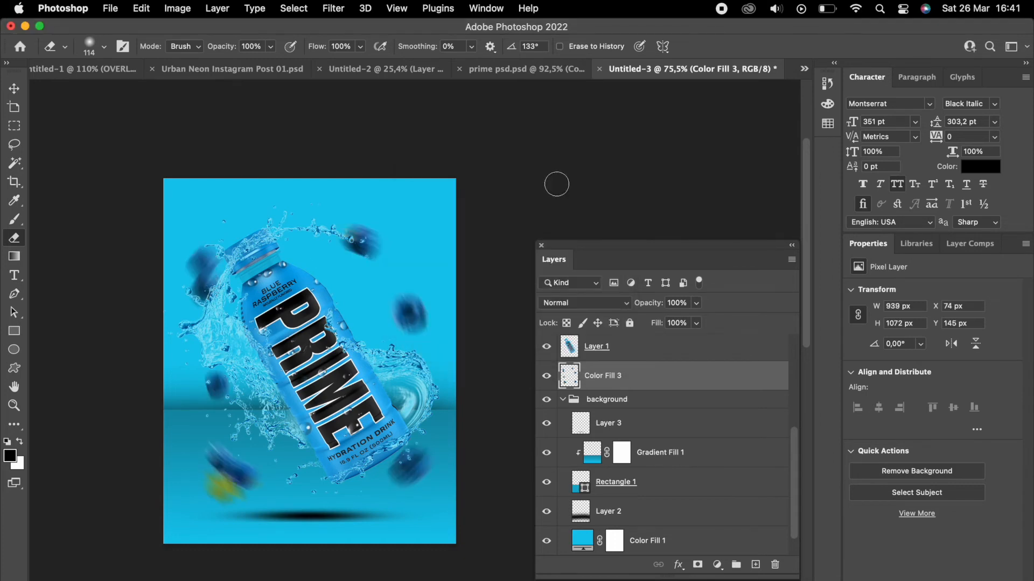
key(super+z)
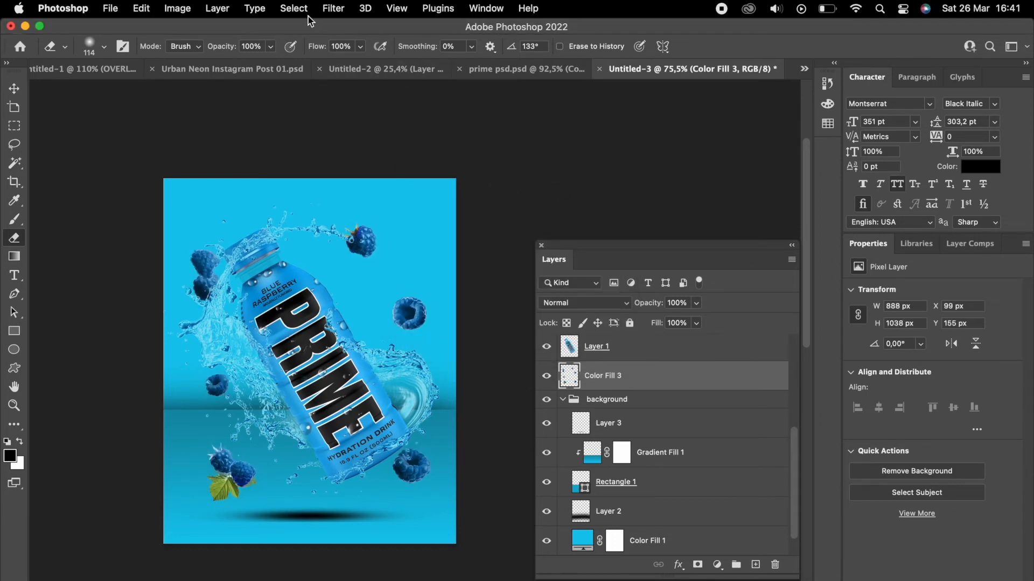
Apply a Radial Blur to the merged raspberry layer with amount 5, Spin method and Good quality.
click(333, 9)
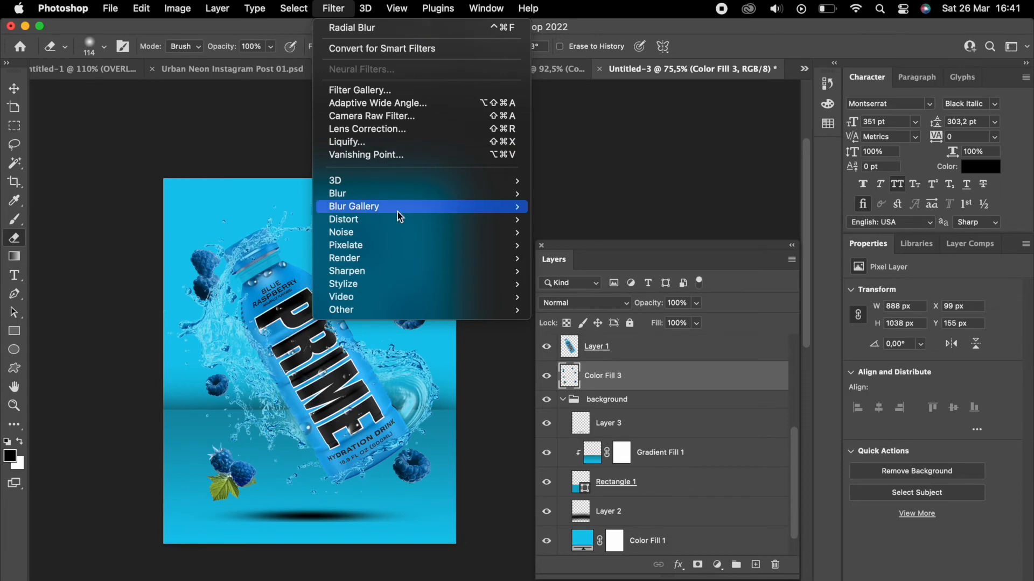
mouse_move(410, 193)
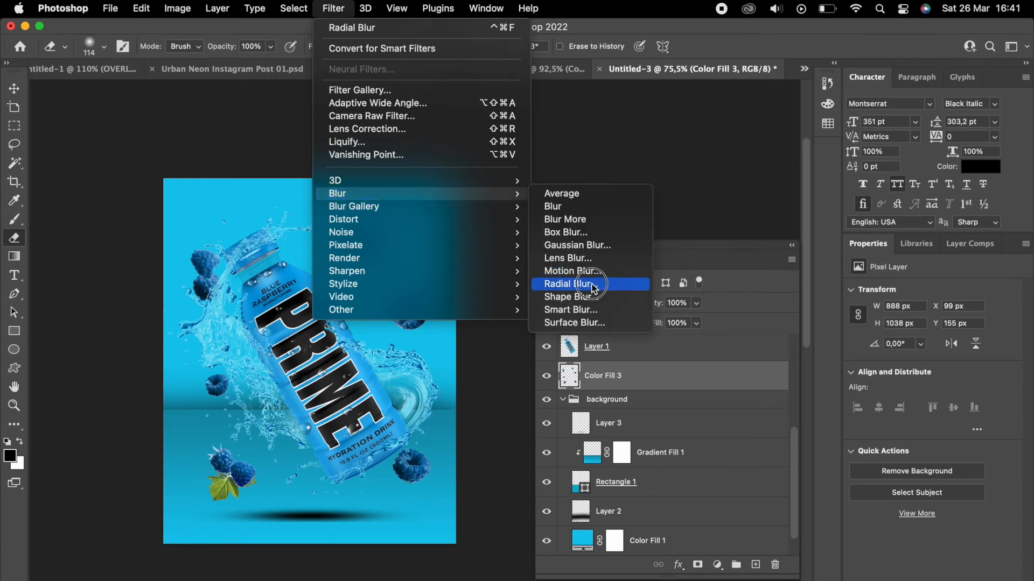
click(593, 284)
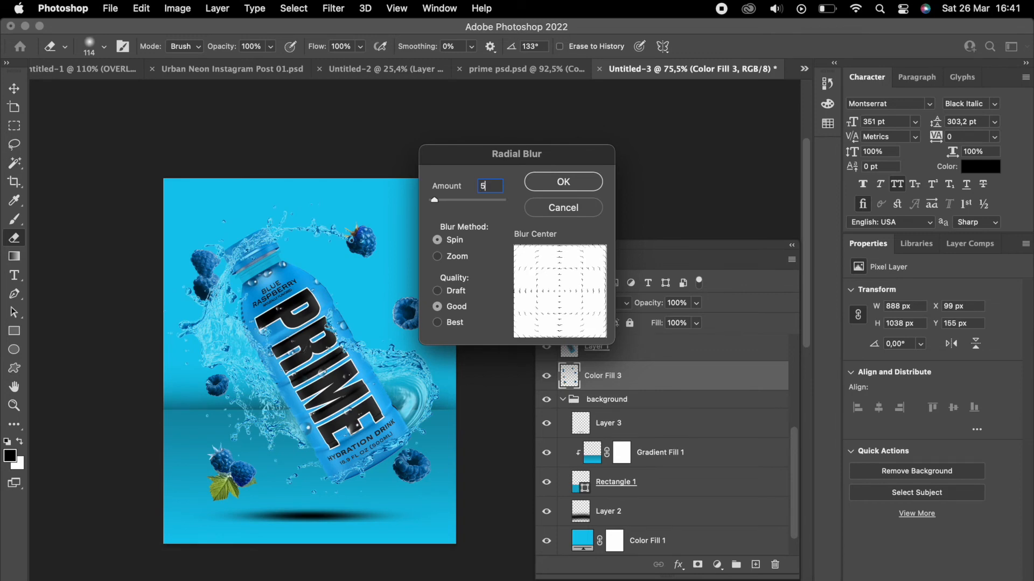
click(563, 181)
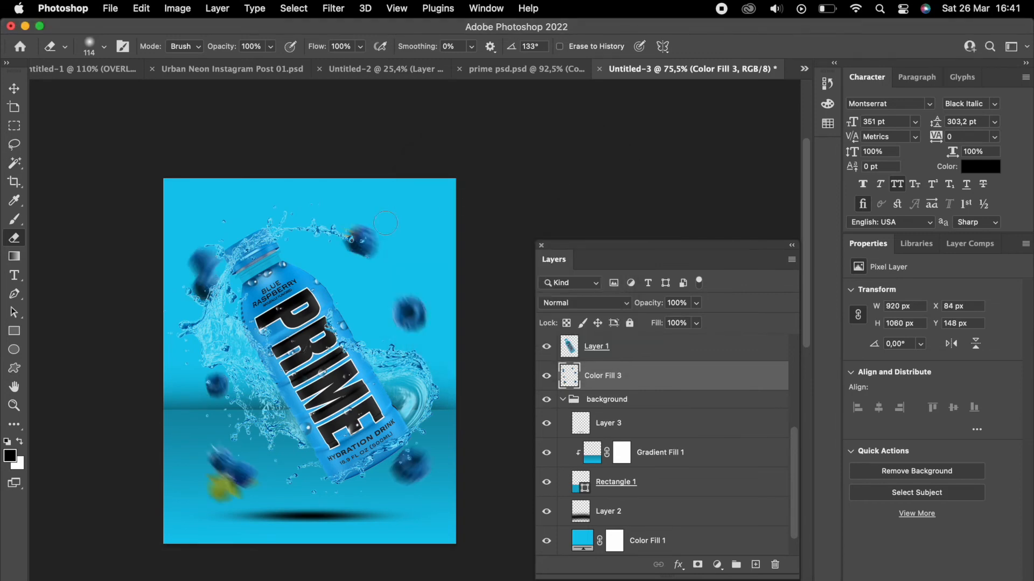
Examine the blurred raspberries and compare the poster with the reference document prime psd.psd.
scroll(385, 225, down, 3)
scroll(330, 288, up, 3)
scroll(331, 289, down, 3)
scroll(415, 462, up, 3)
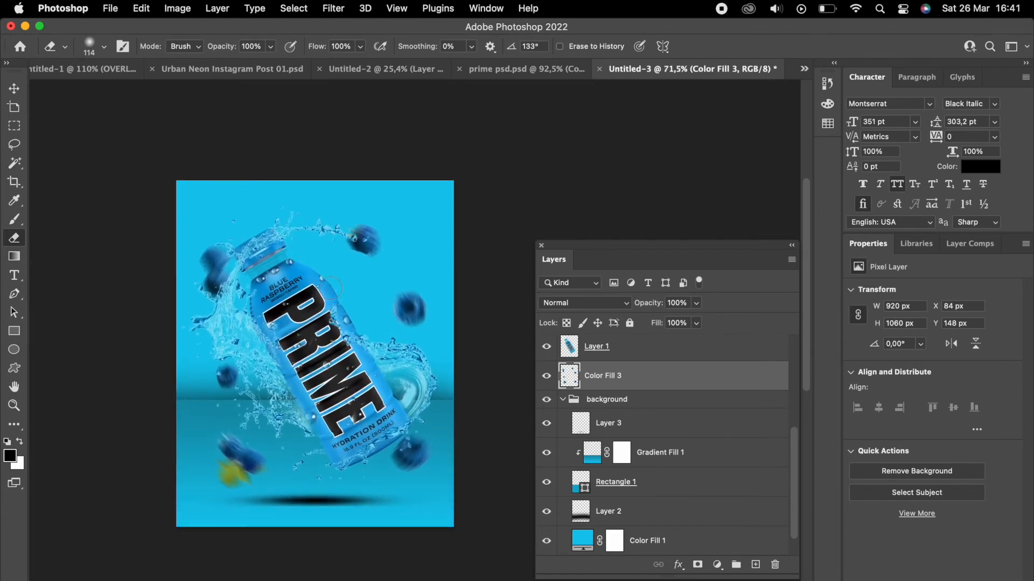
click(525, 70)
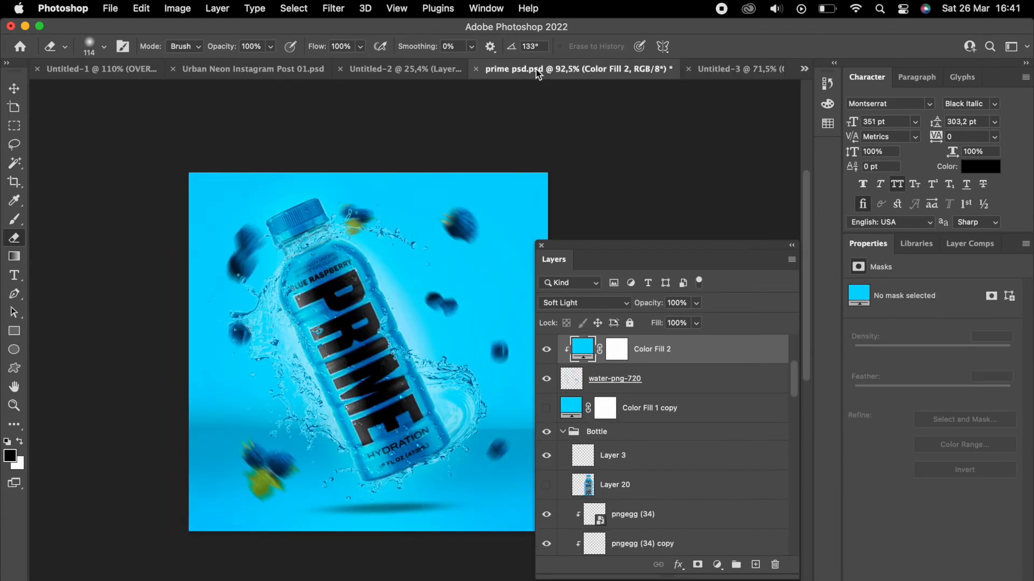
click(719, 70)
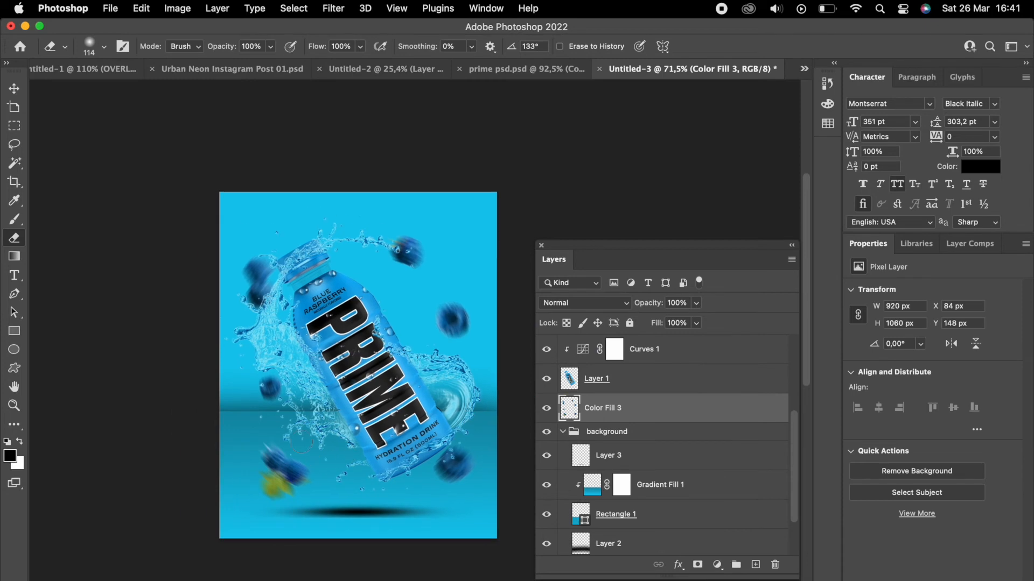
Delete the hidden raspberry source layer 376013852 at the top of the layer stack.
click(666, 355)
scroll(668, 355, up, 3)
scroll(667, 361, up, 3)
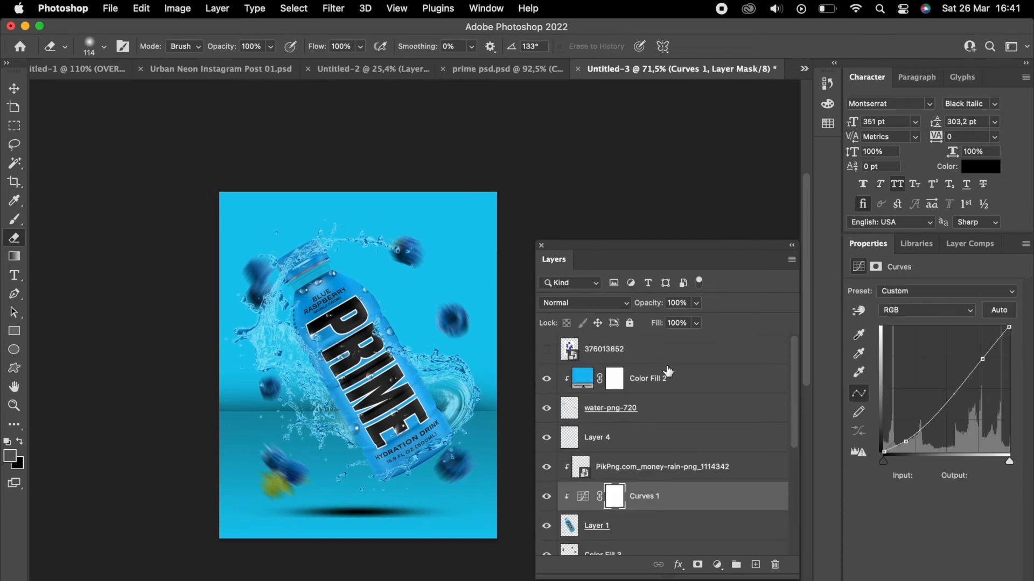
click(675, 359)
key(BackSpace)
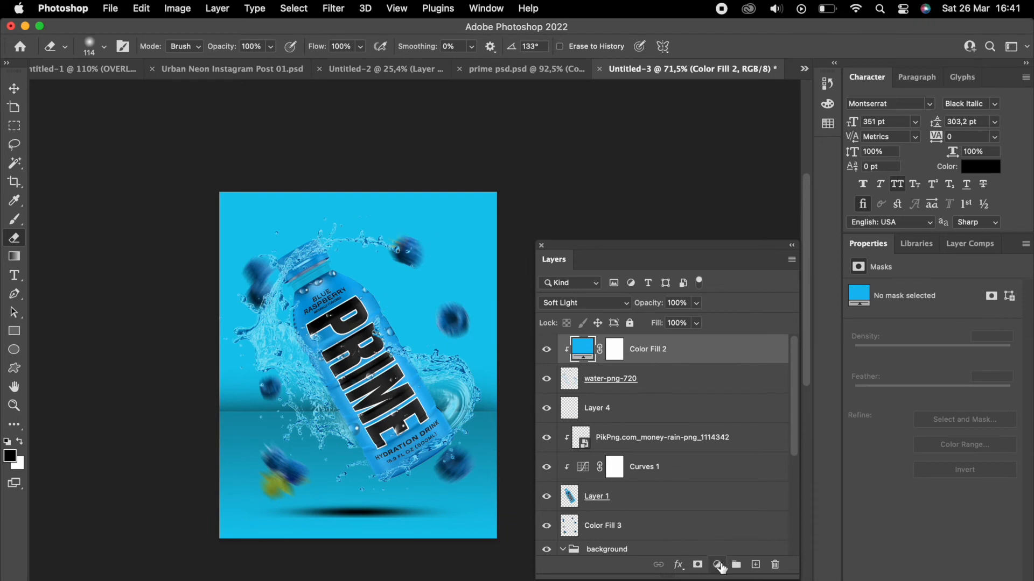
Add a Hue/Saturation adjustment layer above all other layers with Hue +5 and Saturation +18.
click(717, 566)
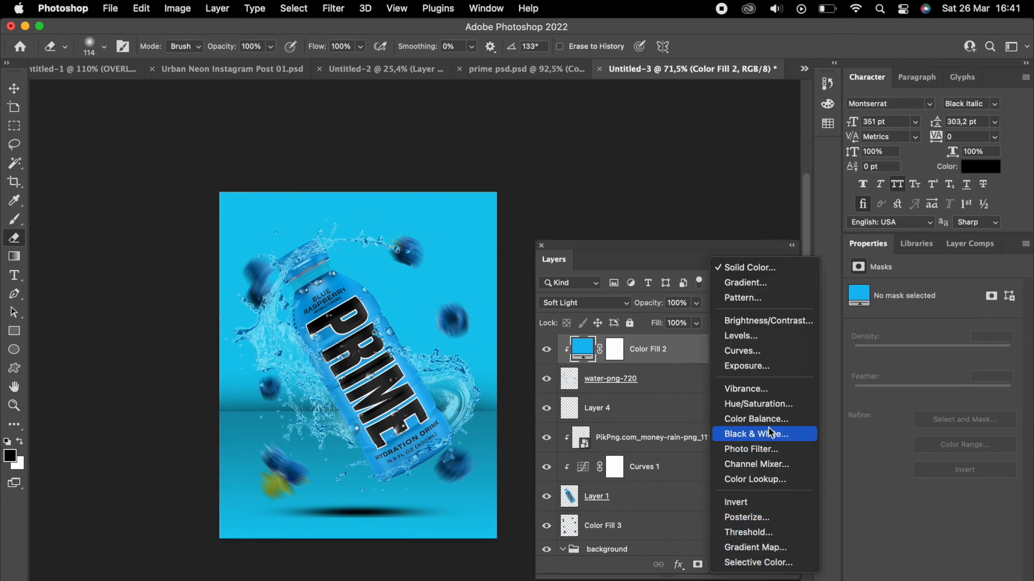
click(771, 405)
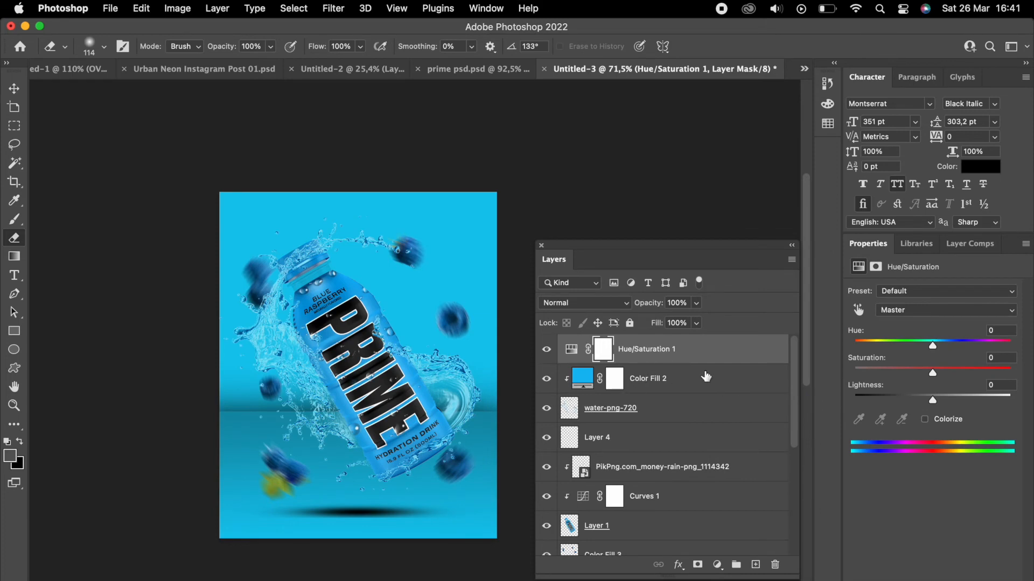
drag(933, 347, 938, 349)
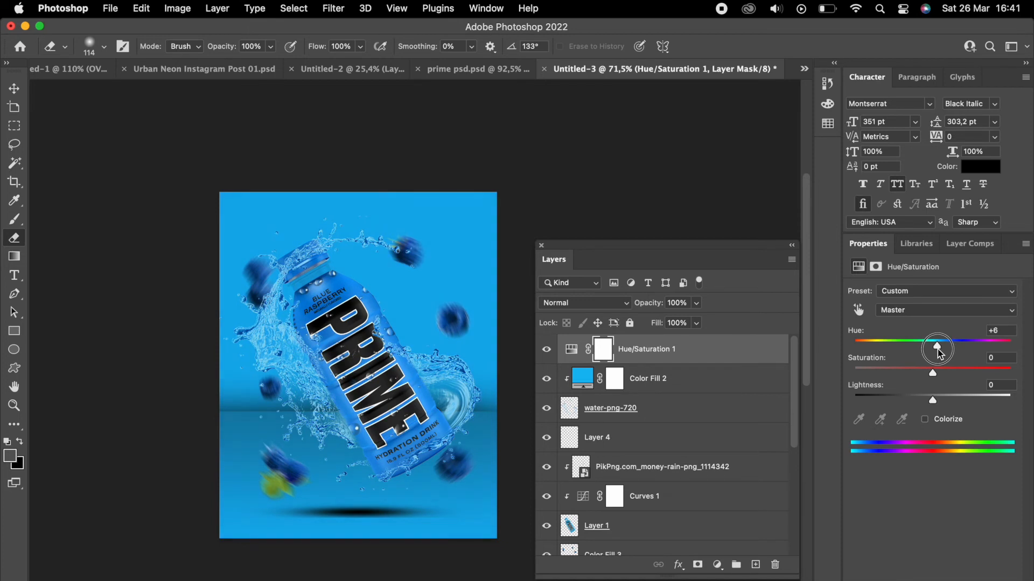
drag(937, 353, 948, 381)
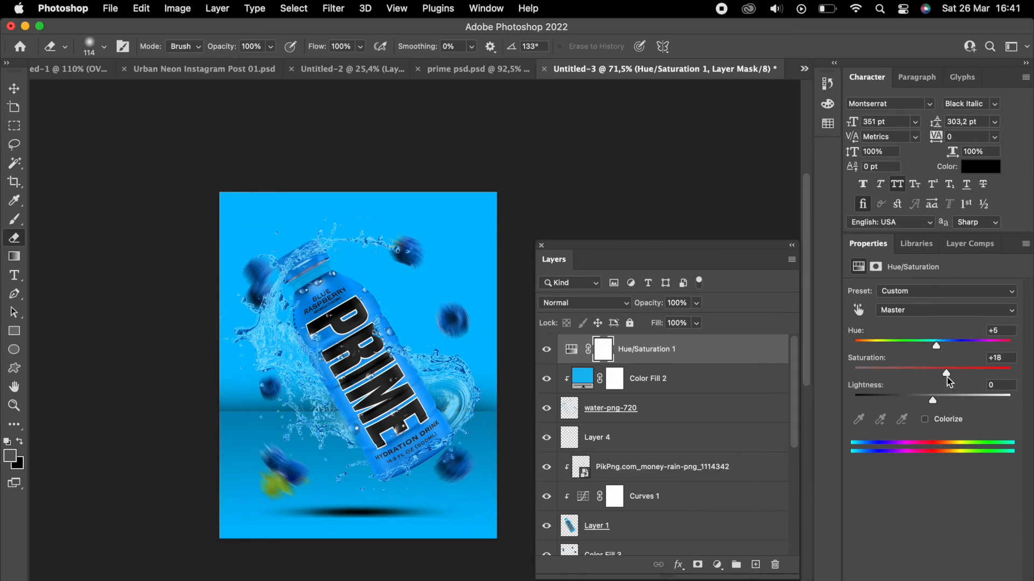
key(super+2)
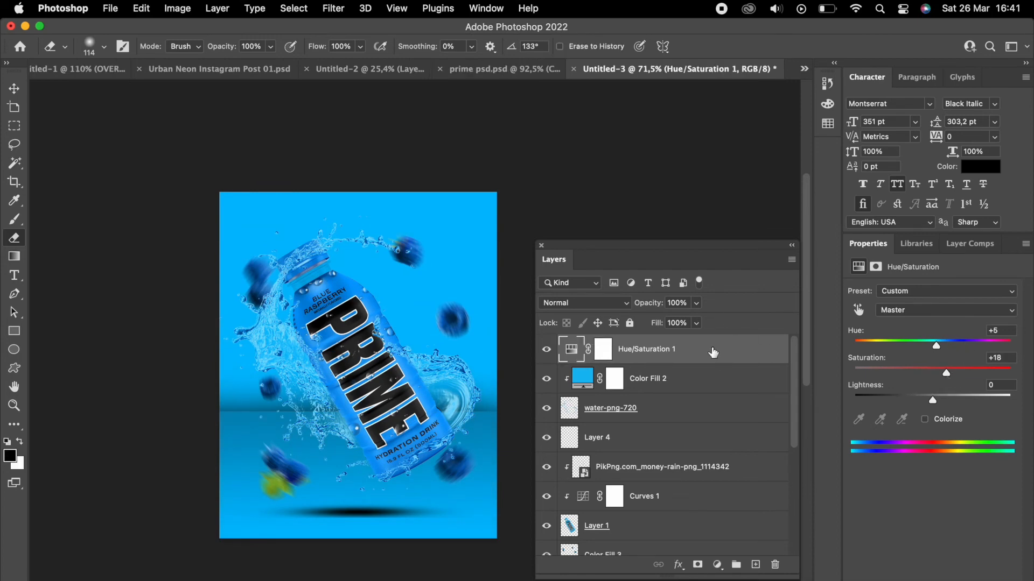
Add an Exposure adjustment layer above Hue/Saturation 1 and set its exposure to +0,27.
click(717, 565)
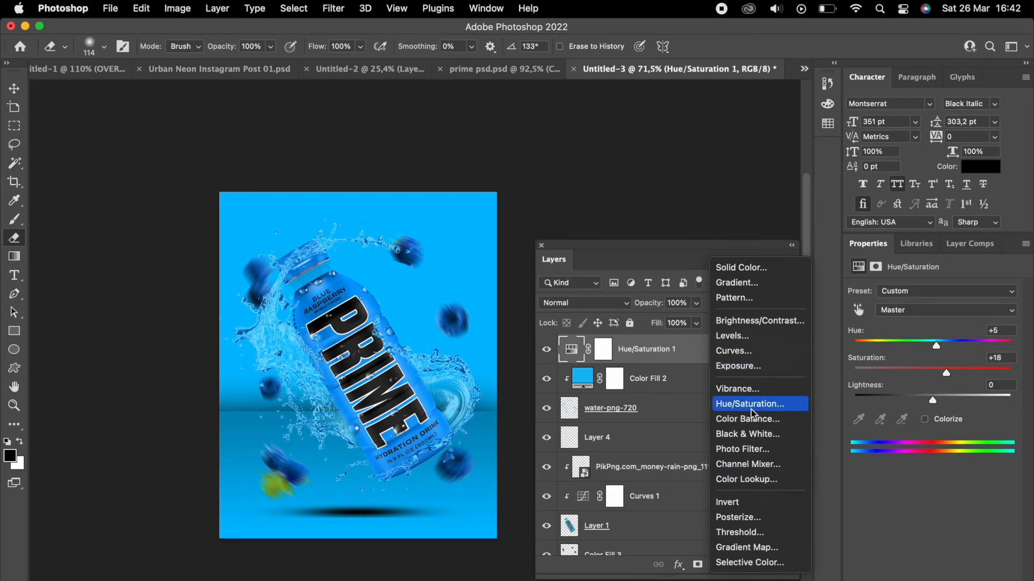
click(760, 366)
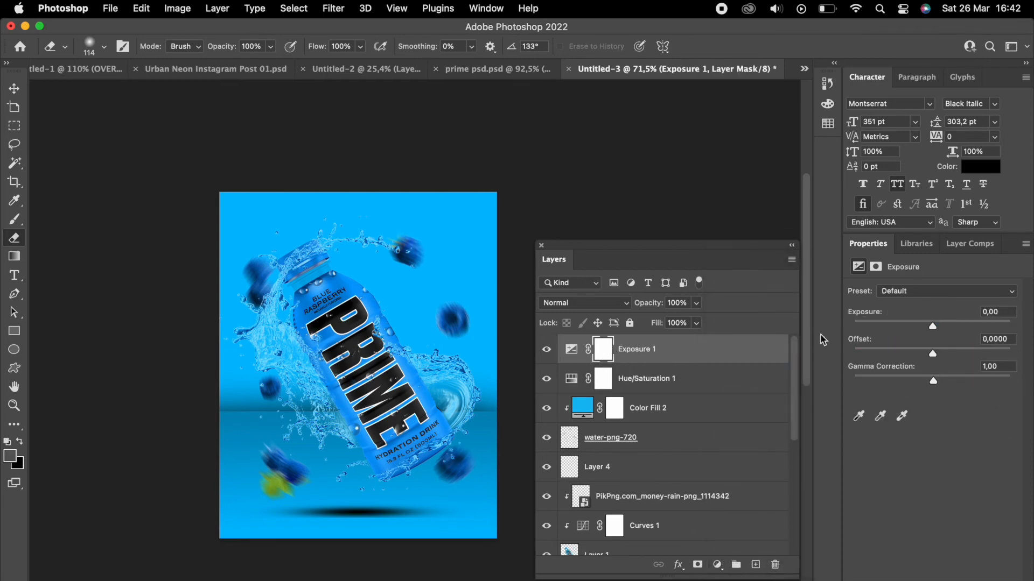
drag(929, 323, 937, 334)
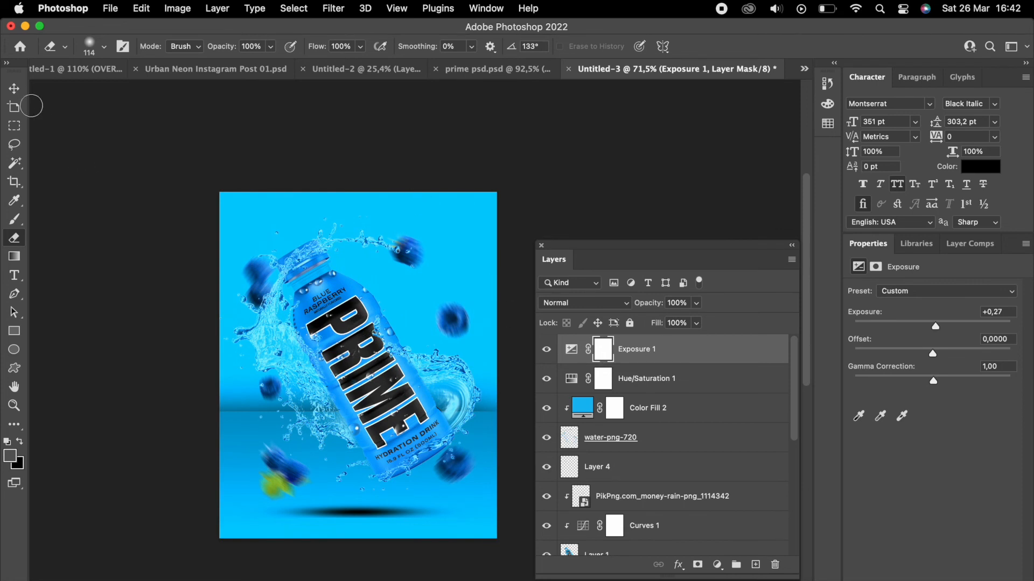
Flatten the whole poster, including its adjustment layers, into one unlocked pixel layer and check it by toggling its visibility.
click(14, 88)
scroll(153, 185, right, 5)
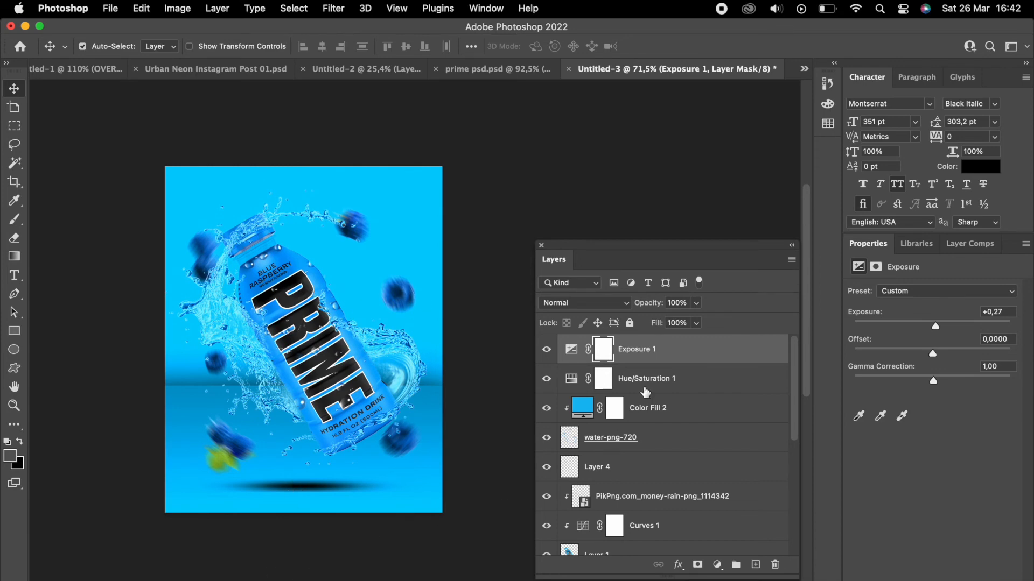
click(679, 414)
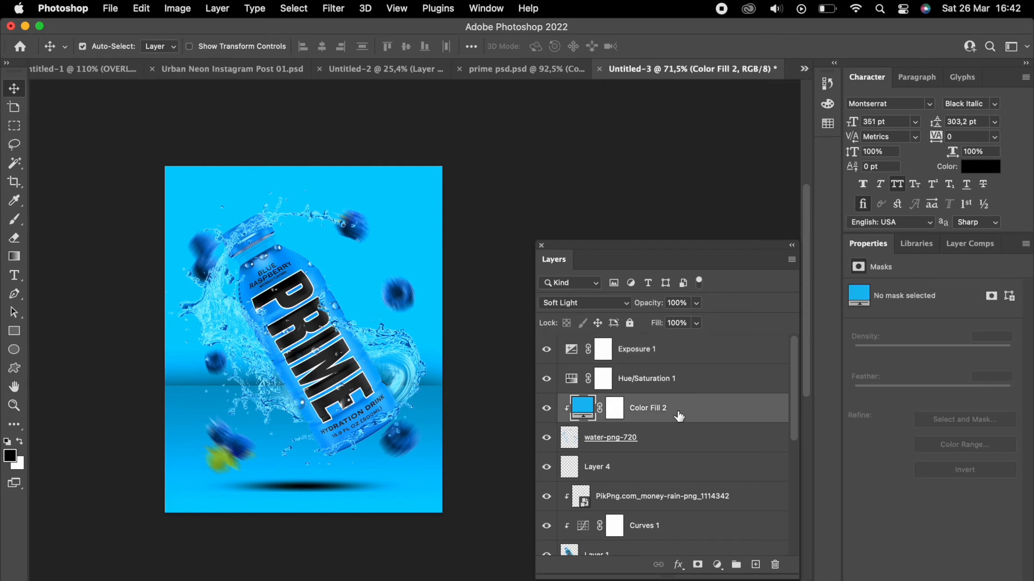
right_click(678, 415)
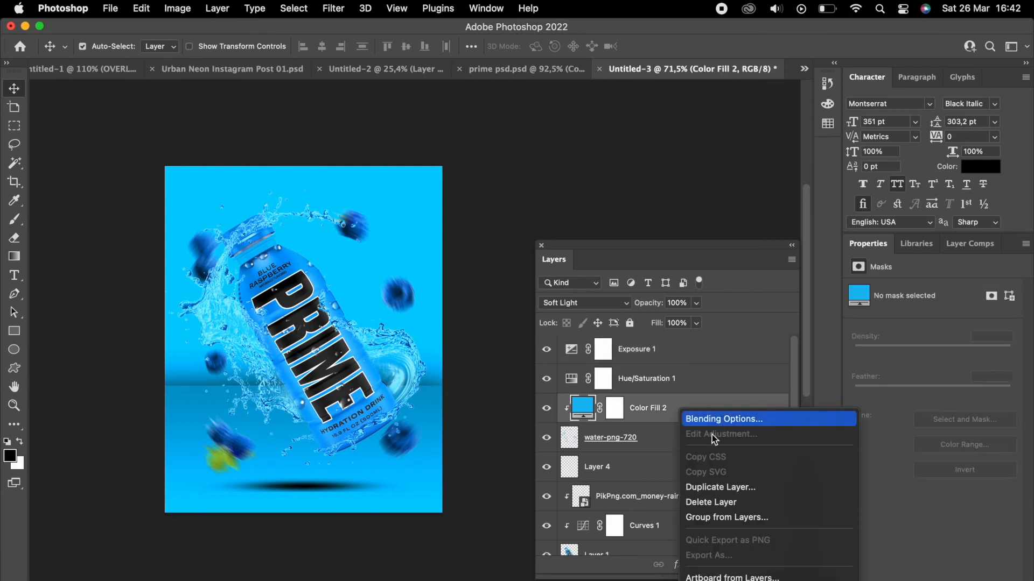
scroll(741, 454, down, 5)
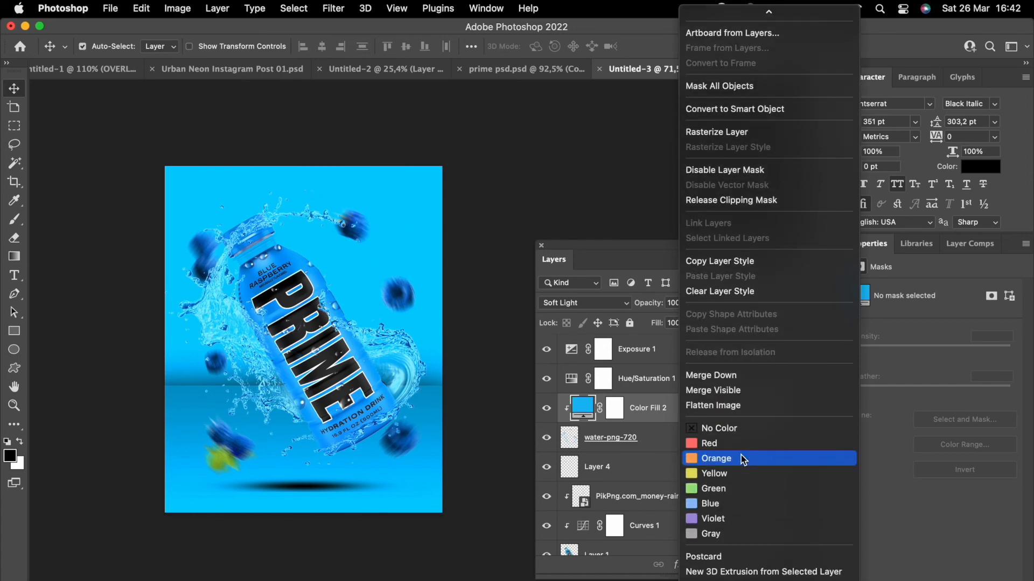
click(746, 407)
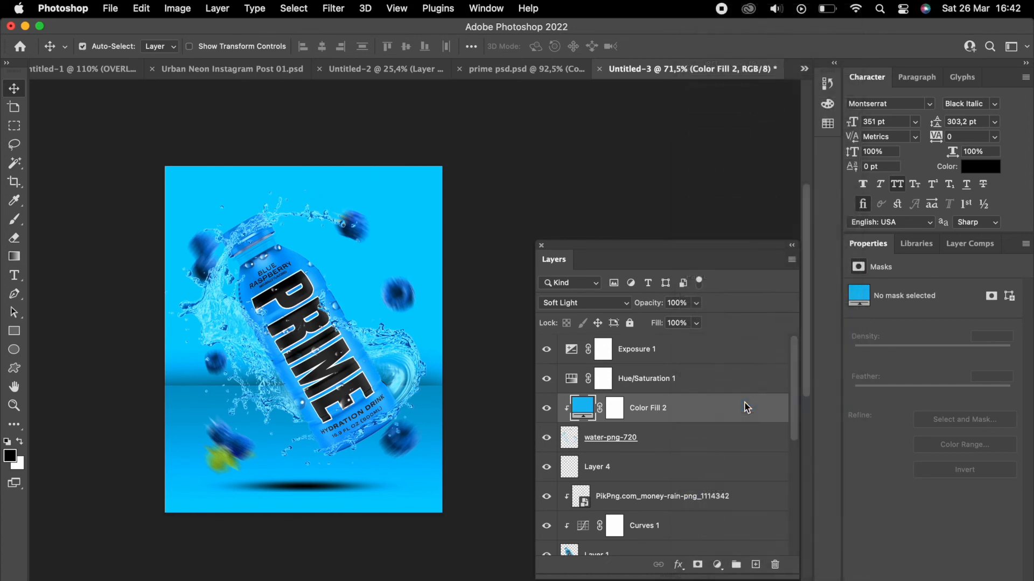
click(773, 347)
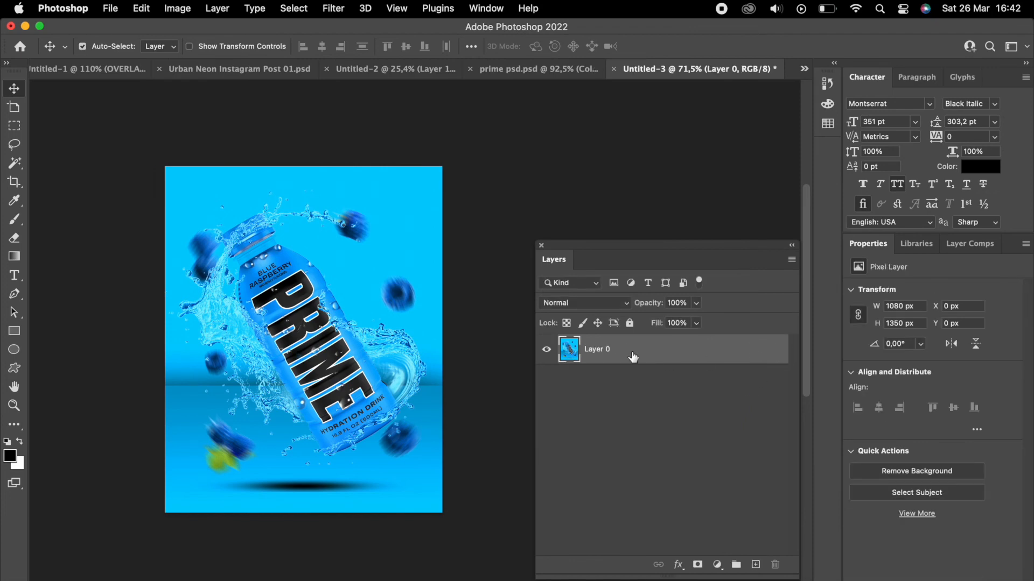
click(546, 350)
click(545, 350)
click(545, 351)
click(545, 351)
Place the scratch texture ooover.jpeg from Downloads above the flattened poster and enlarge it to 2021 x 1404 px so it covers the whole canvas.
click(48, 577)
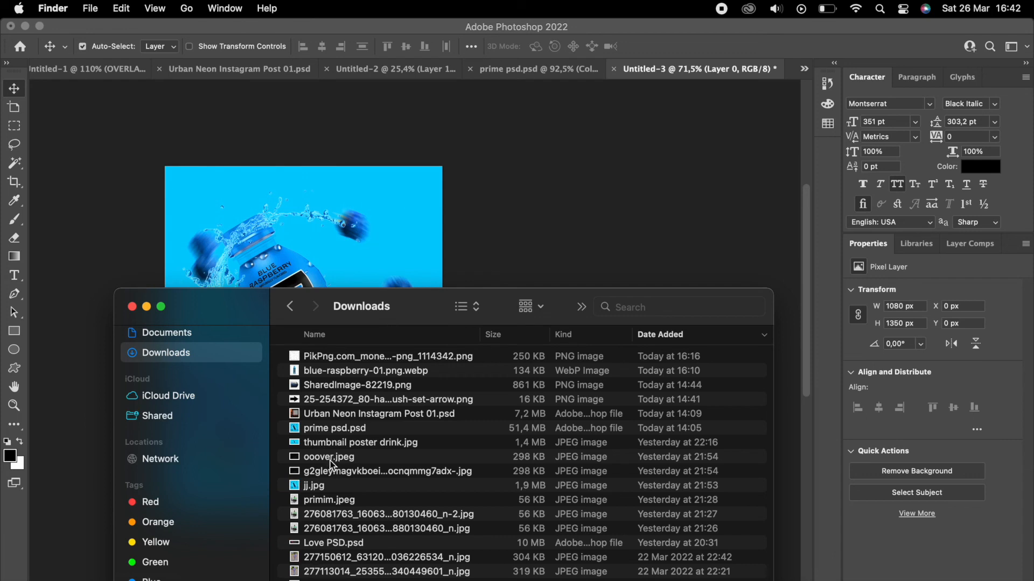
drag(334, 461, 355, 264)
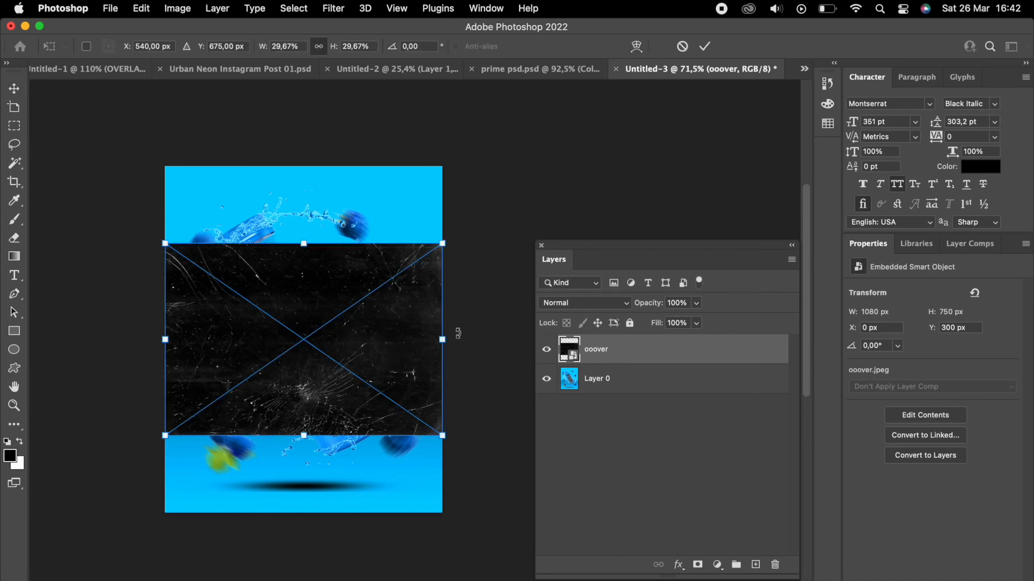
drag(441, 242, 575, 184)
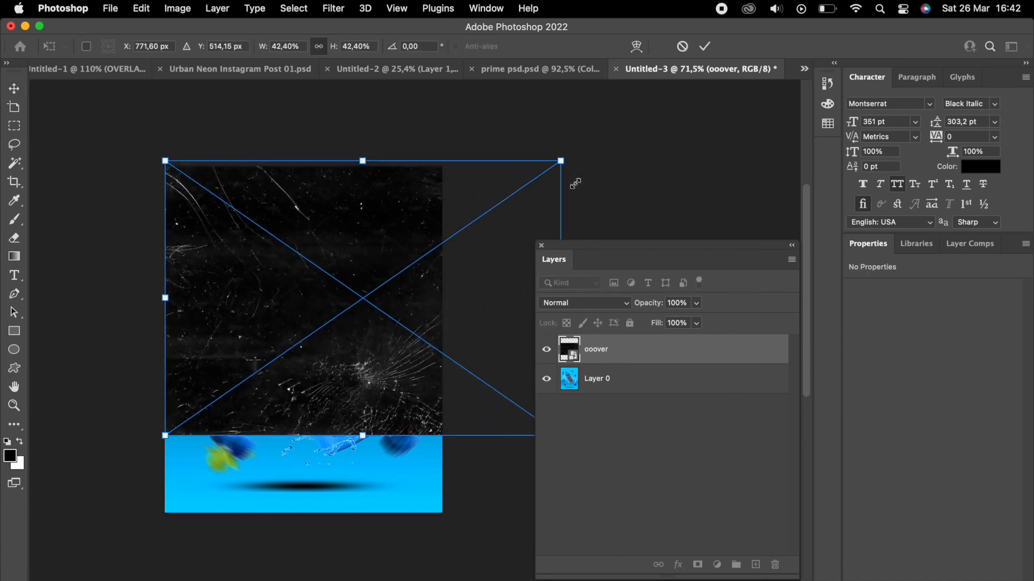
drag(172, 443, 42, 520)
drag(324, 388, 343, 388)
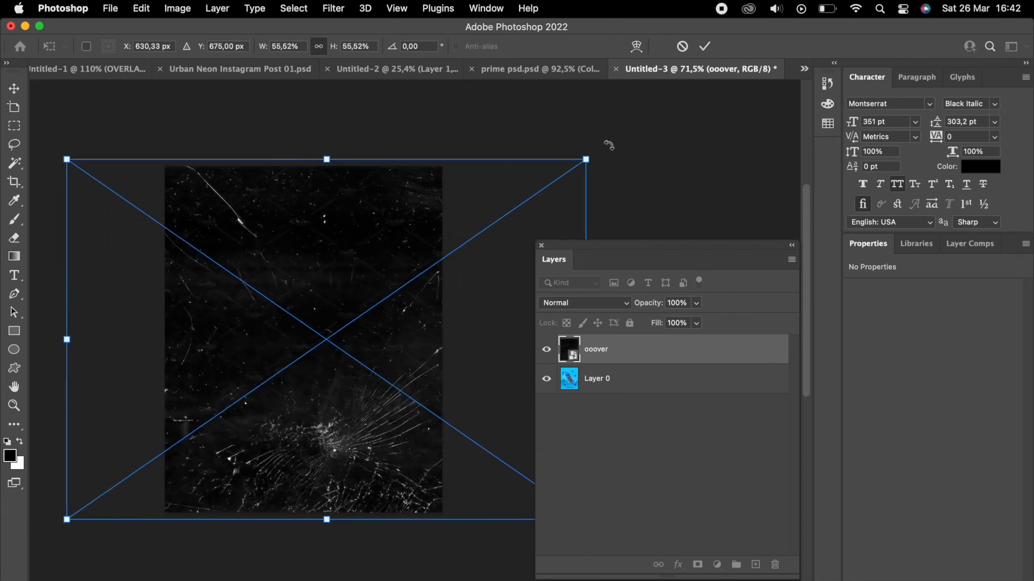
click(705, 46)
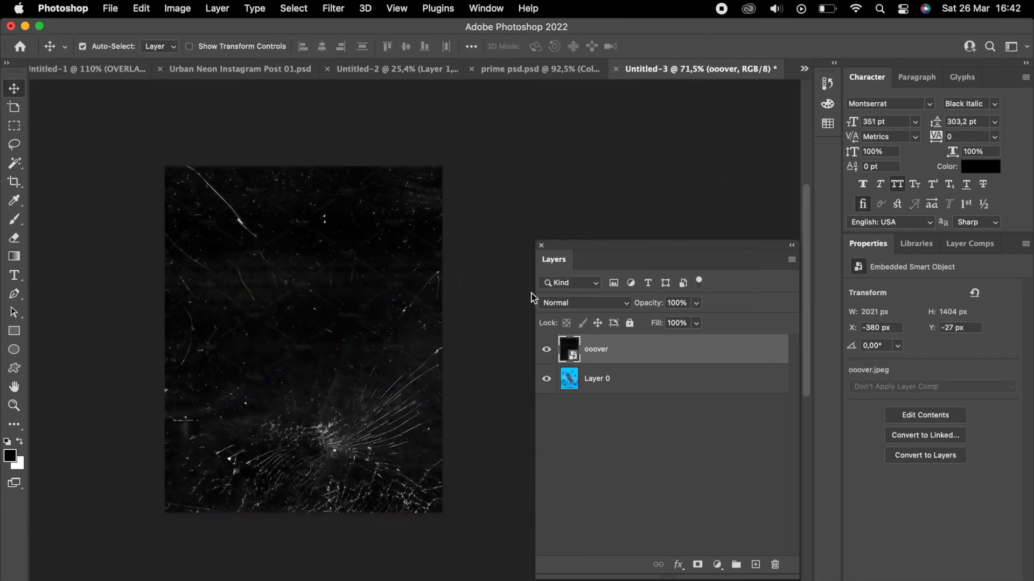
Set the blend mode of the ooover texture layer to Screen.
click(581, 305)
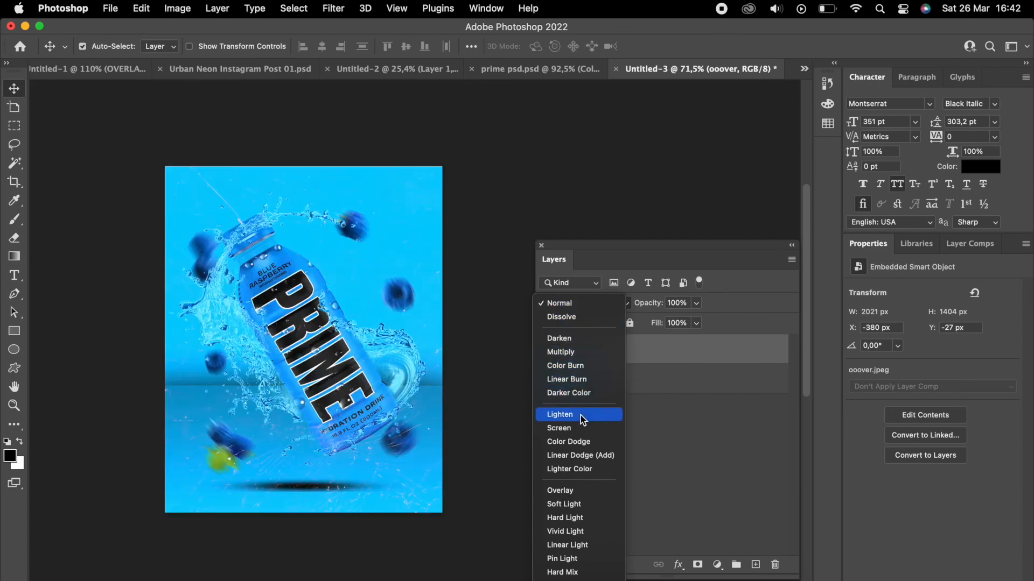
click(580, 428)
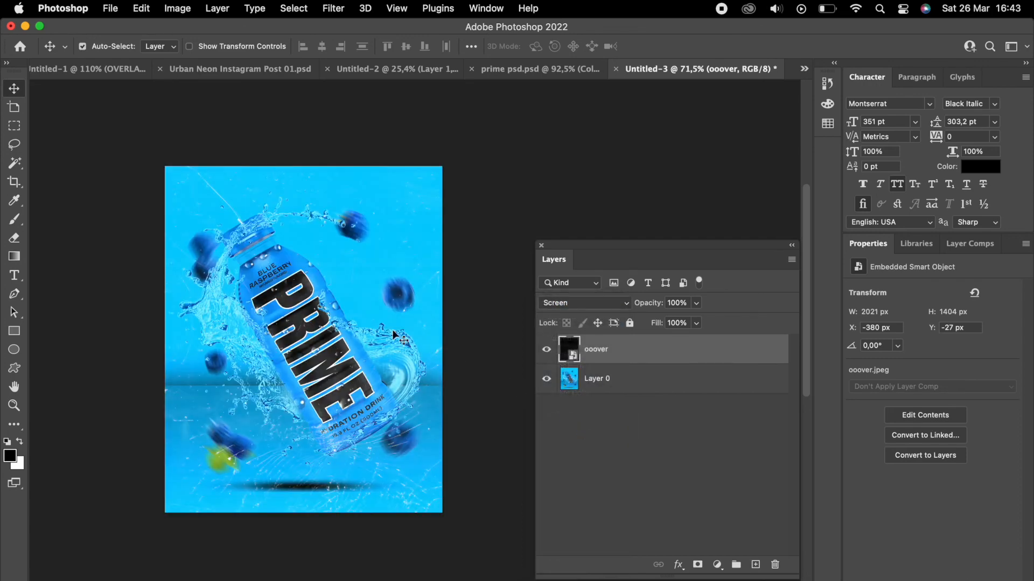
scroll(392, 330, down, 2)
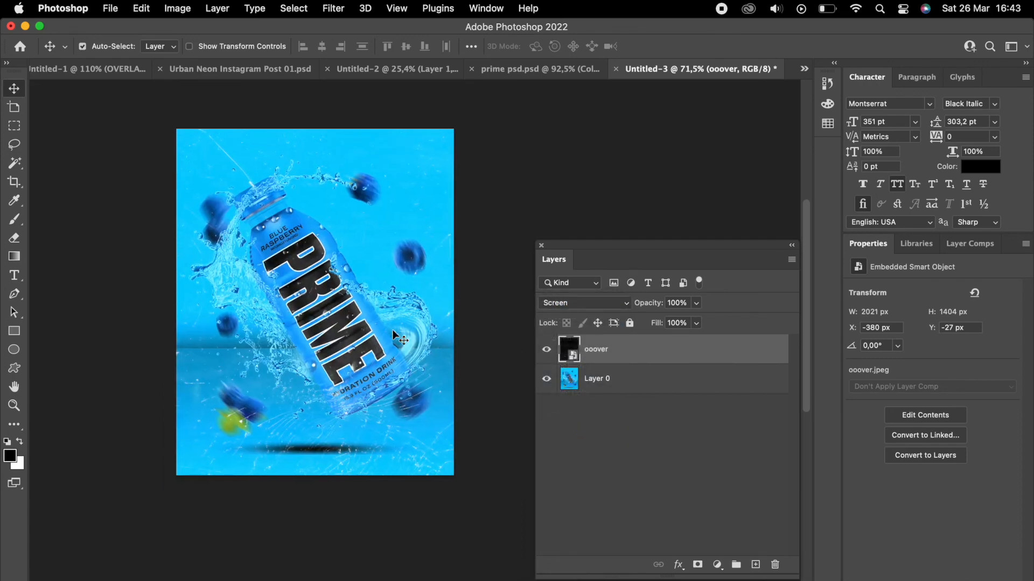
Apply a Filter Gallery Grain texture to Layer 0 with intensity 28, contrast 58 and Regular grain type.
click(619, 379)
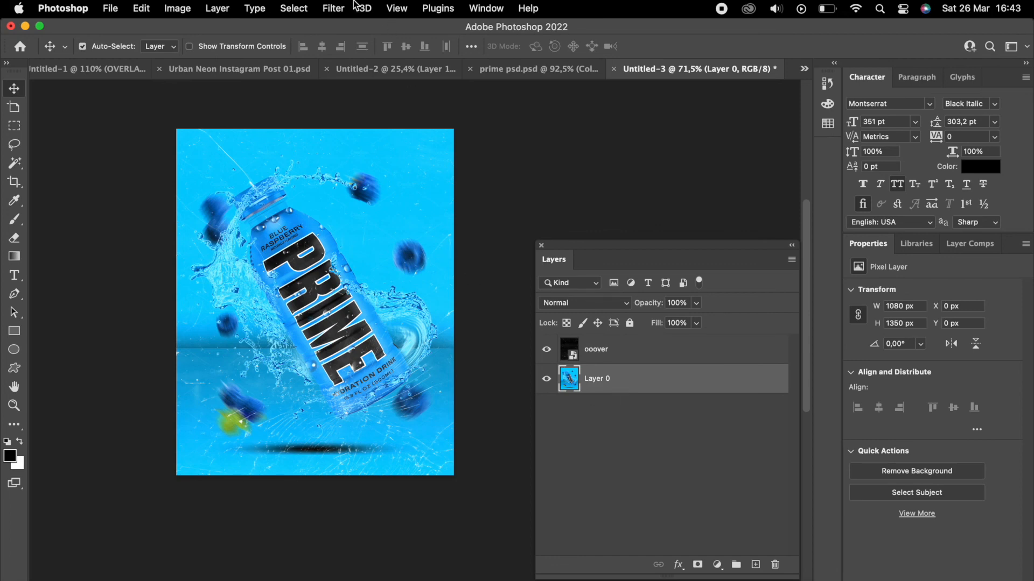
click(329, 10)
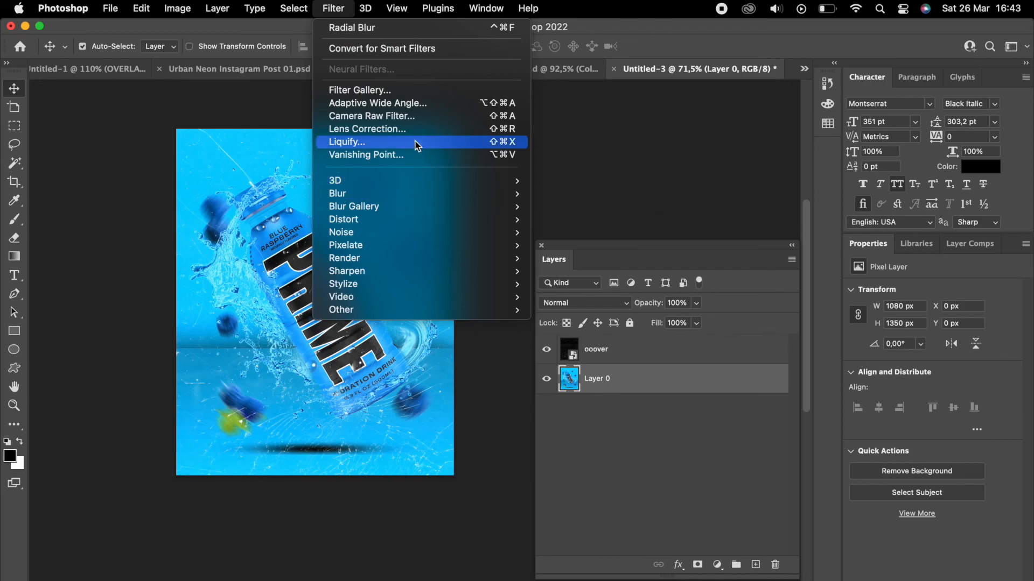
click(428, 89)
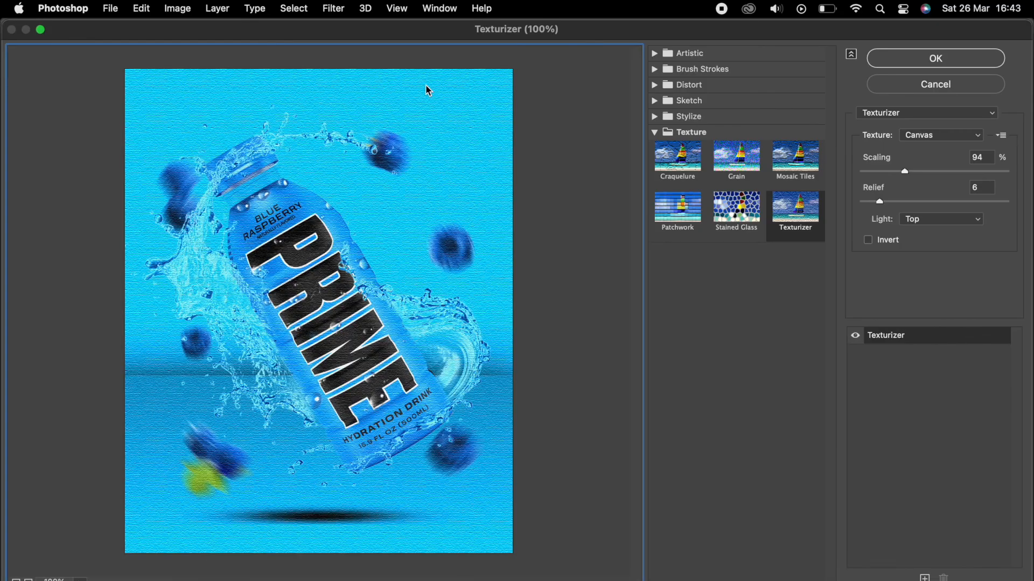
click(737, 160)
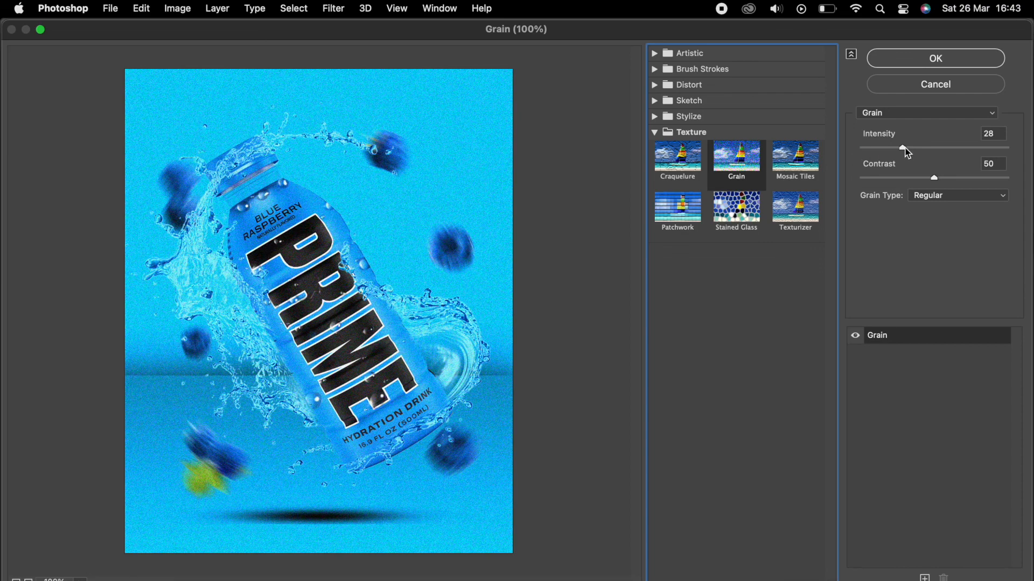
drag(934, 177, 949, 182)
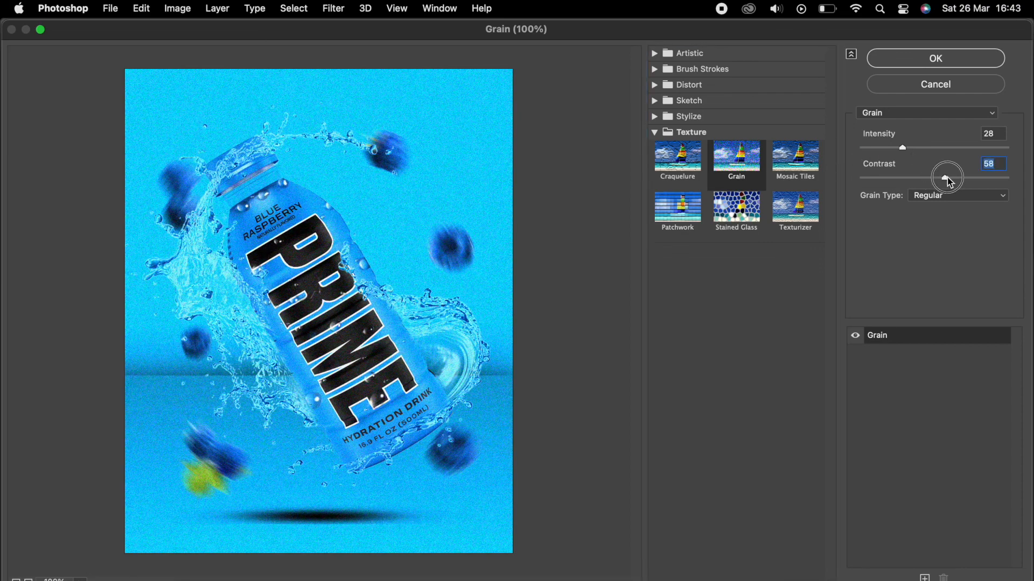
click(949, 62)
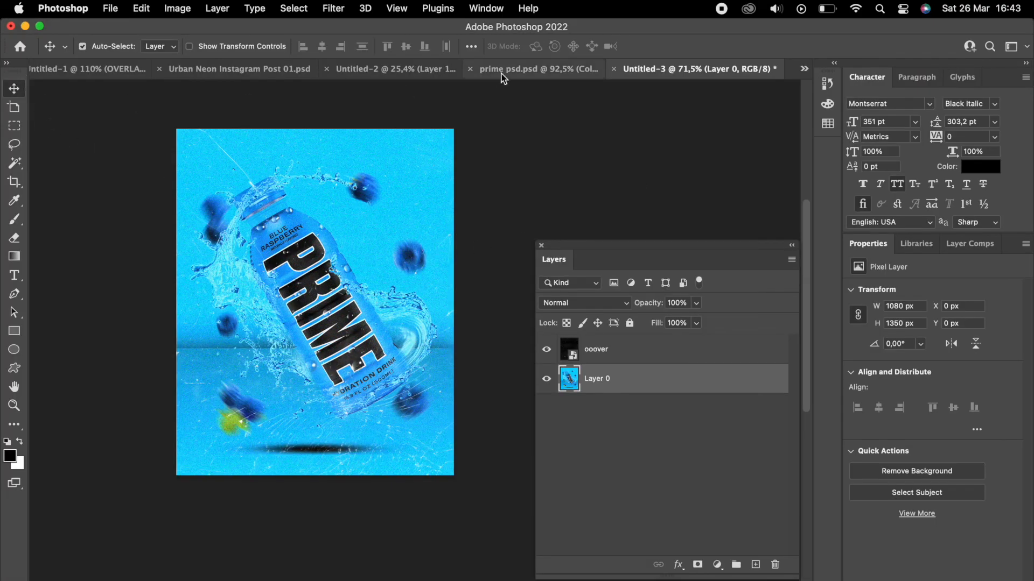
Compare the poster with the reference document prime psd.psd and examine its grain and scratch texture up close.
click(527, 65)
click(744, 72)
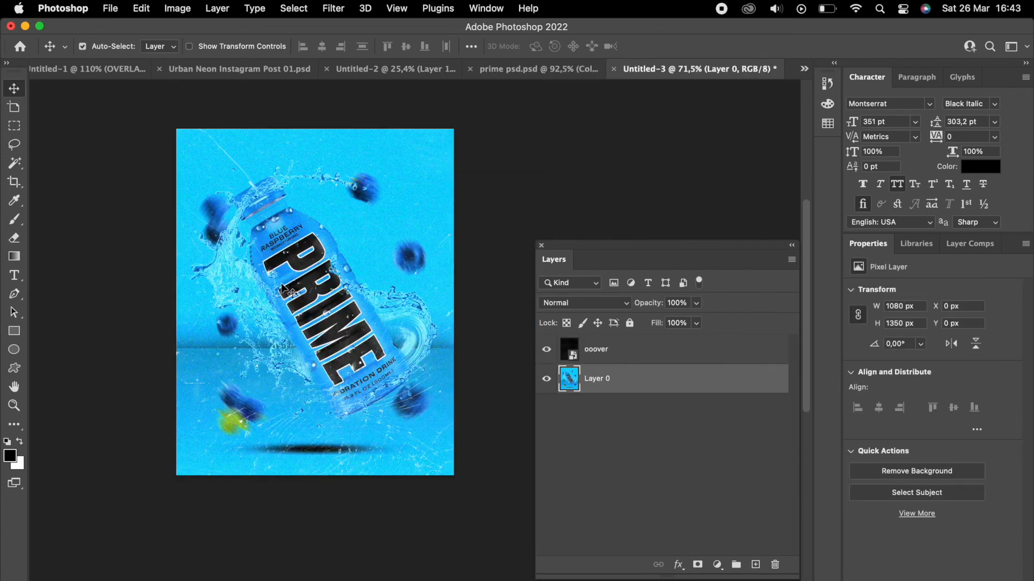
scroll(282, 290, up, 5)
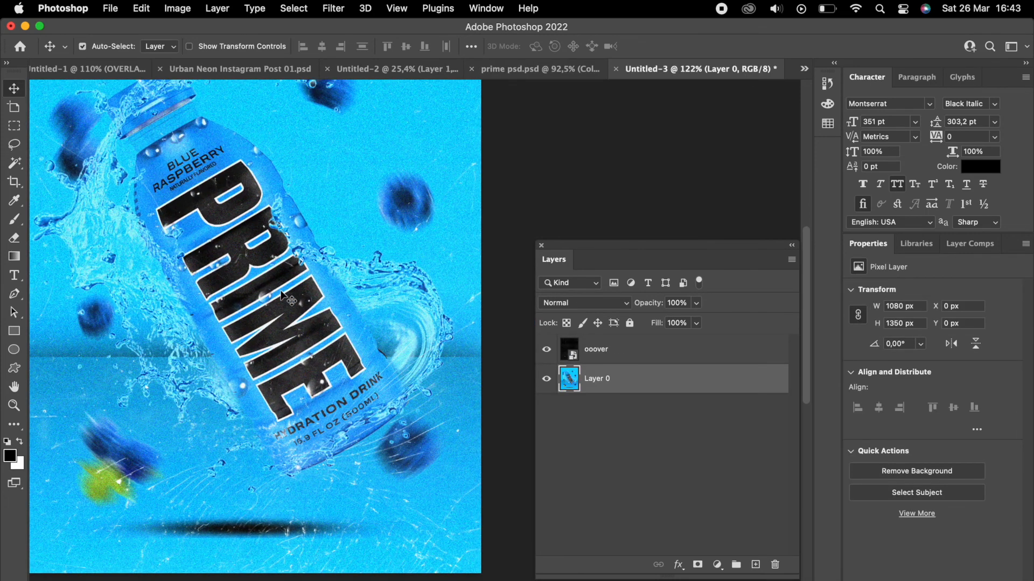
scroll(281, 293, up, 2)
scroll(282, 295, up, 4)
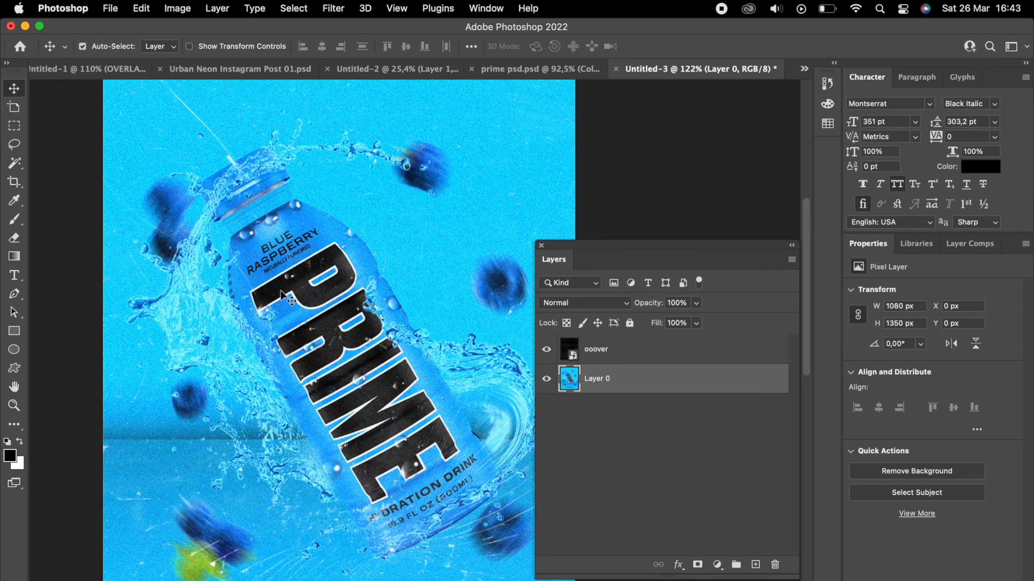
scroll(281, 295, right, 10)
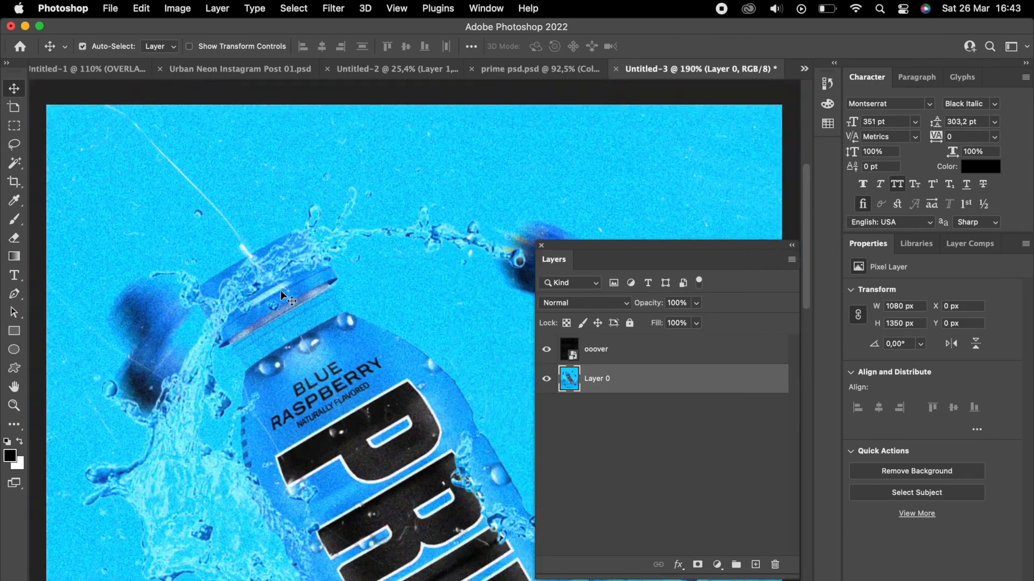
scroll(282, 295, down, 10)
scroll(281, 295, down, 6)
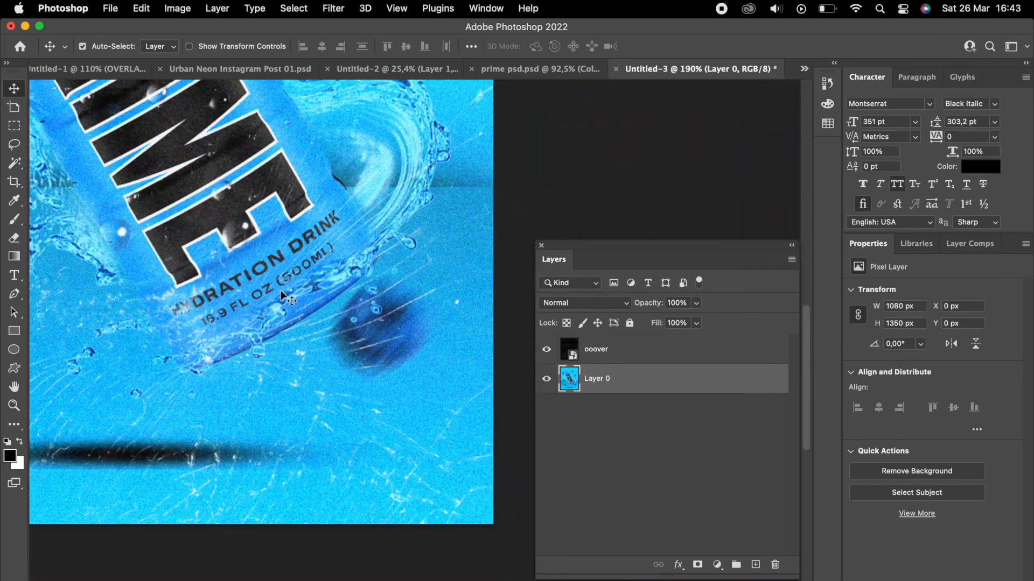
scroll(281, 295, down, 3)
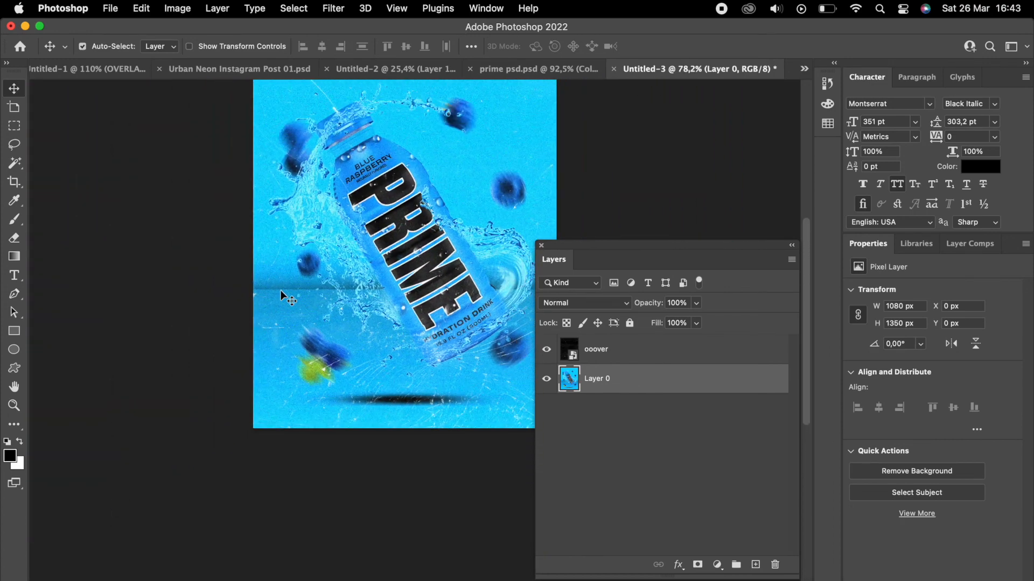